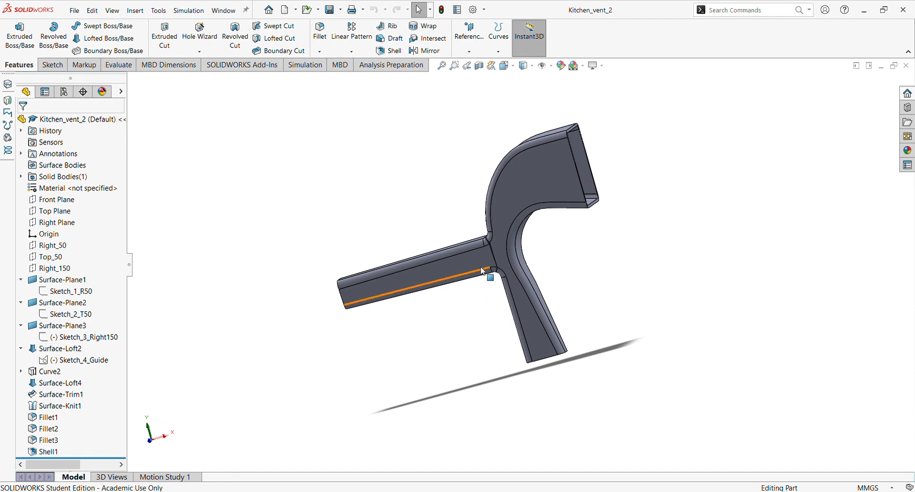
- Examine the finished kitchen vent from several angles, including its two duct branches and the large rectangular opening
scroll(505, 241, down, 2)
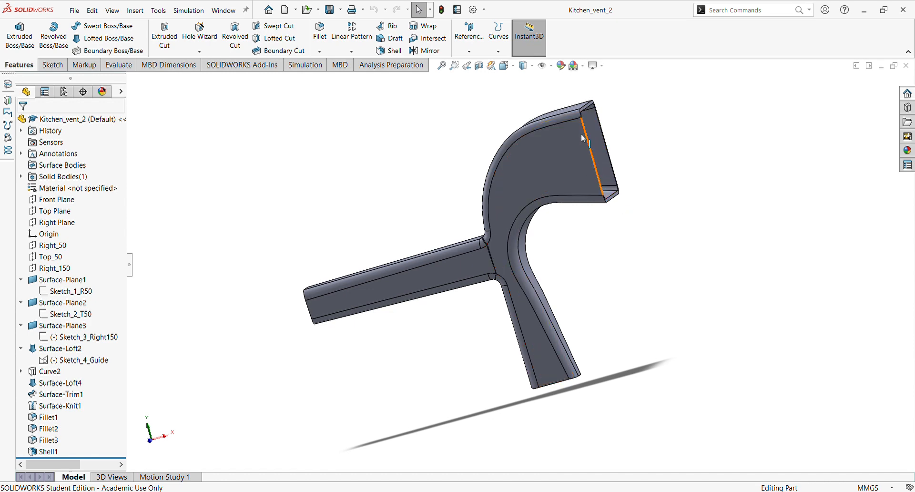
scroll(569, 156, down, 2)
scroll(568, 153, up, 5)
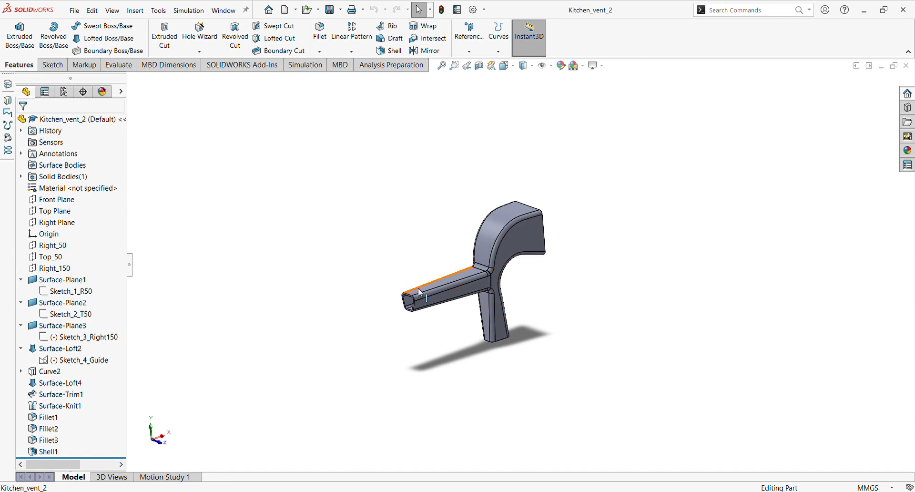
scroll(432, 305, down, 4)
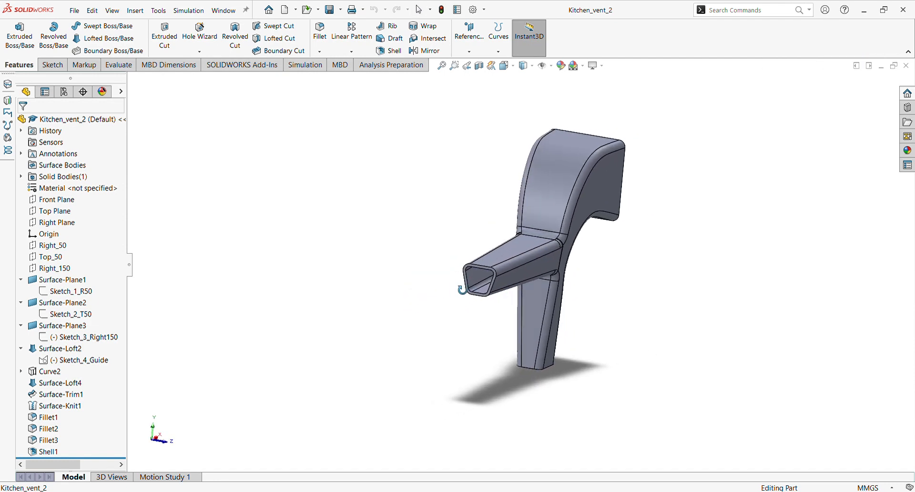
middle_drag(434, 300, 407, 287)
scroll(517, 224, up, 2)
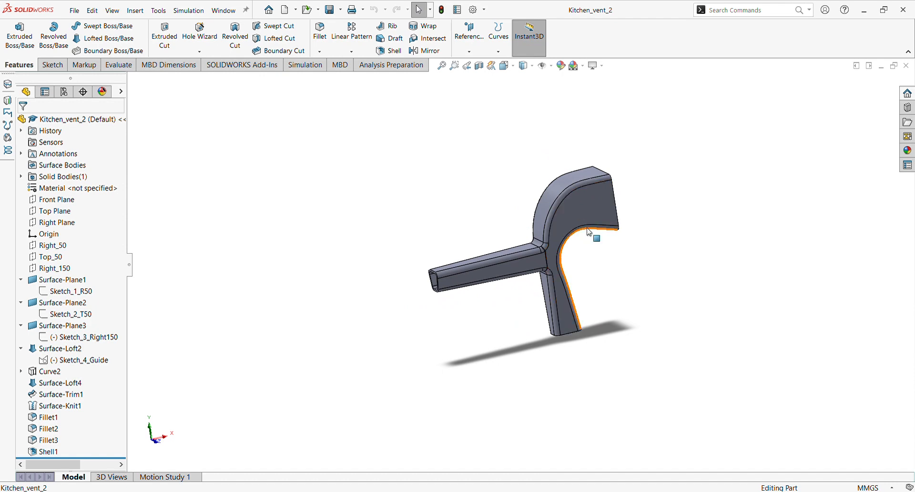
scroll(588, 243, down, 1)
middle_drag(588, 243, 570, 183)
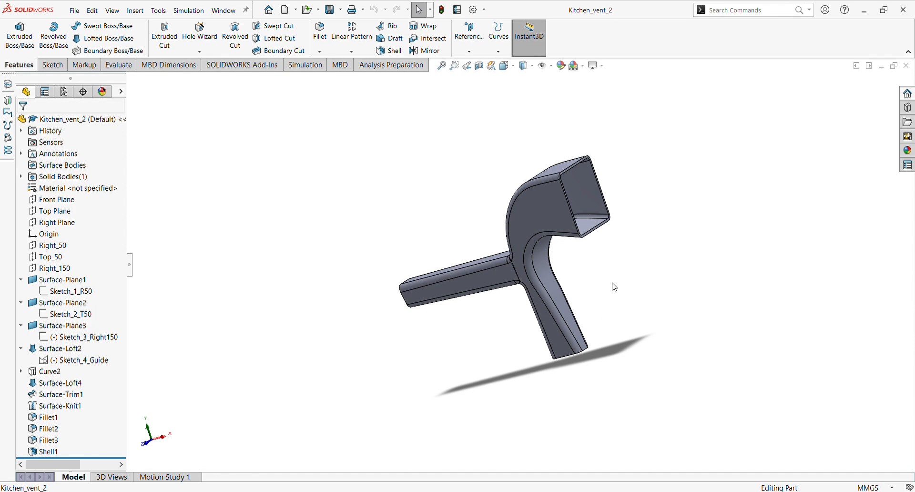
scroll(576, 242, down, 2)
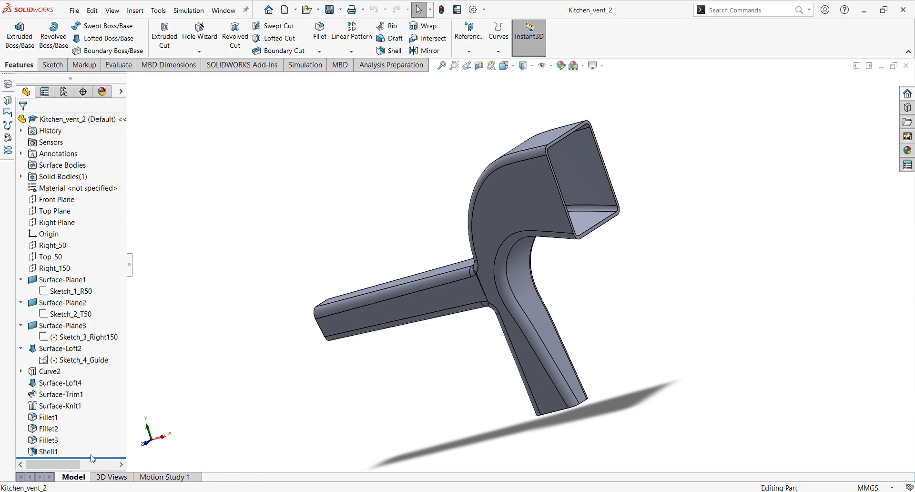
- Roll the model back to just after the Right_150 plane, before Surface-Plane1
drag(100, 462, 118, 282)
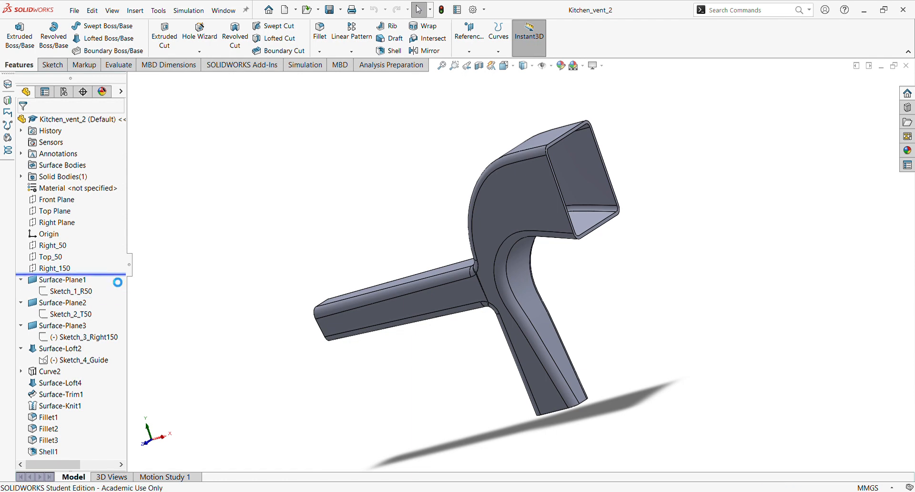
click(50, 236)
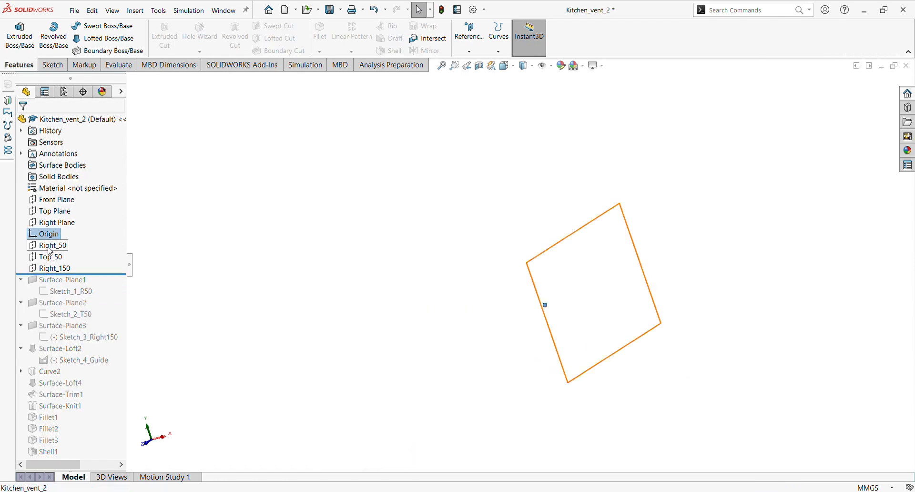
click(50, 246)
click(205, 224)
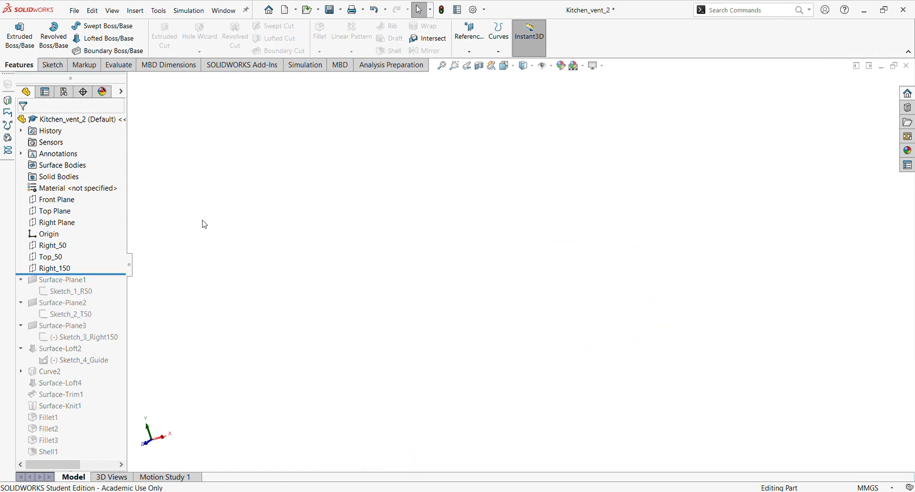
- Show the Front, Top and Right planes together in the graphics area
click(53, 200)
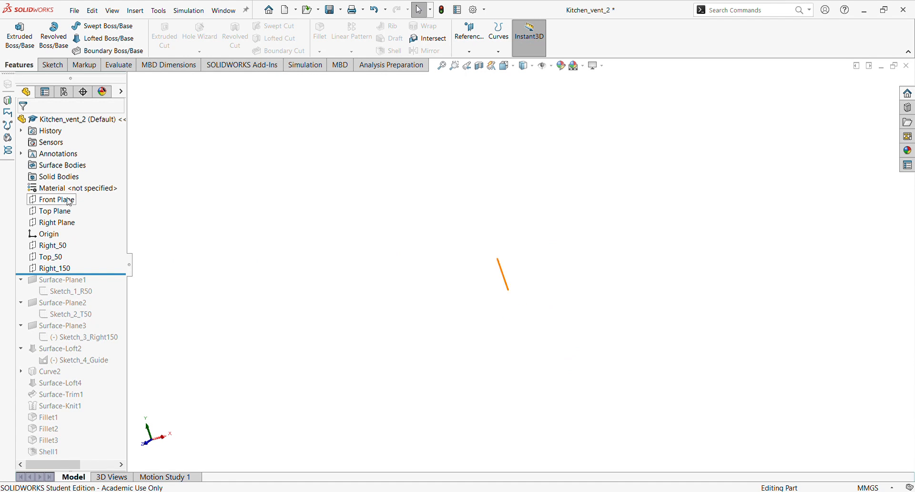
ctrl+click(54, 211)
ctrl+click(56, 222)
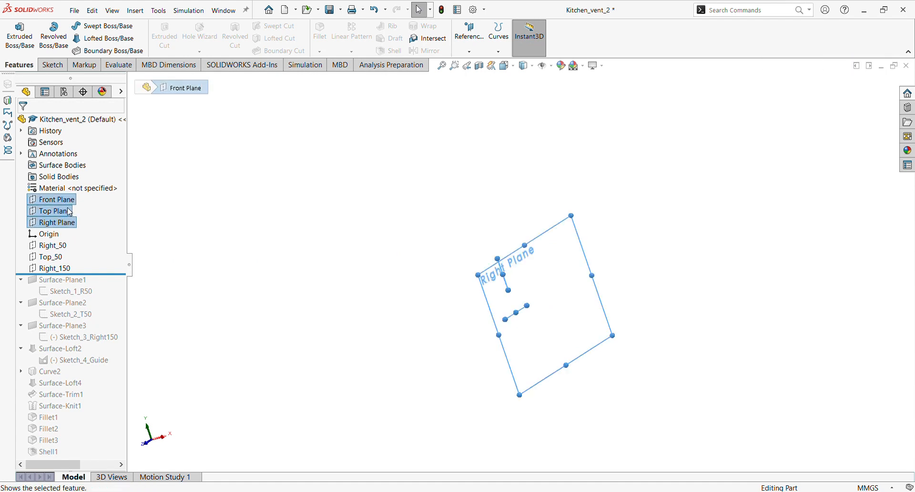
click(388, 214)
middle_drag(390, 212, 331, 283)
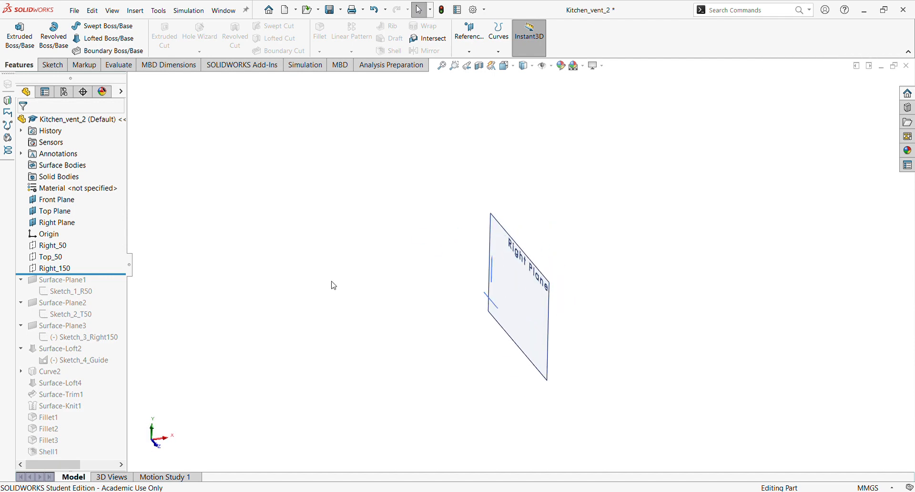
- Widen the displayed Front Plane from a thin line into a visible rectangle
click(63, 205)
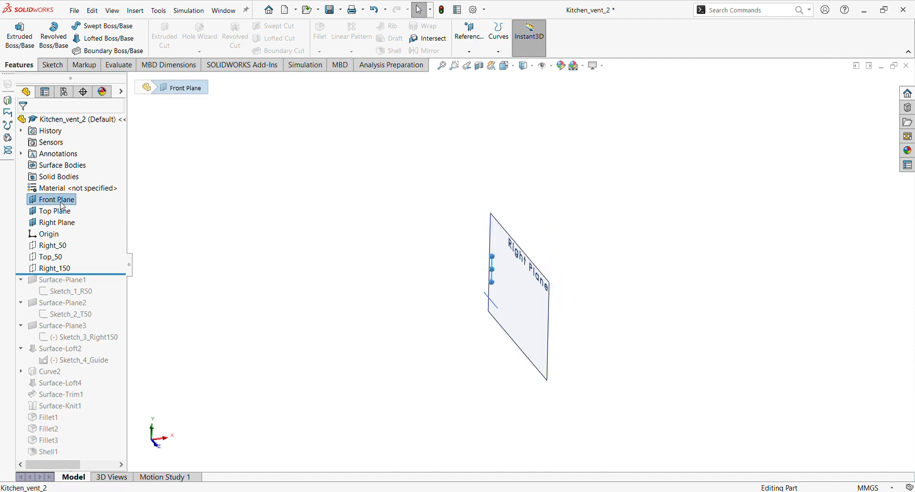
click(495, 276)
click(264, 266)
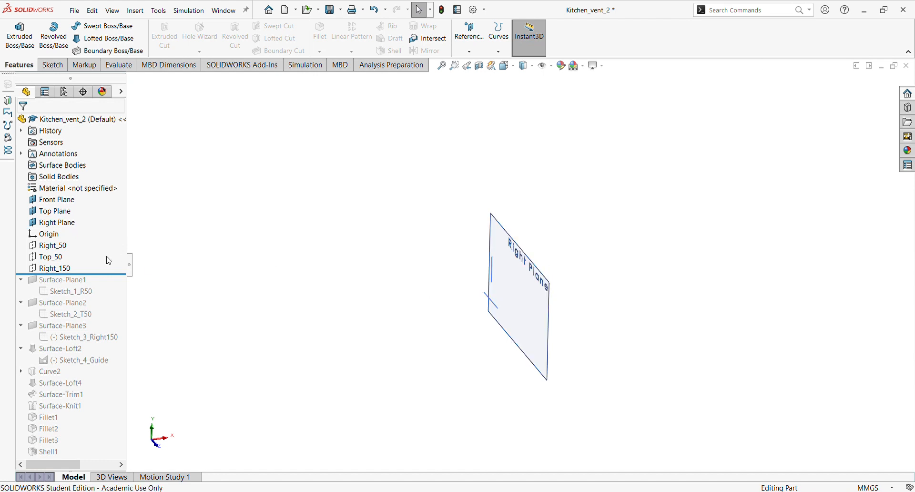
click(54, 199)
scroll(490, 280, down, 5)
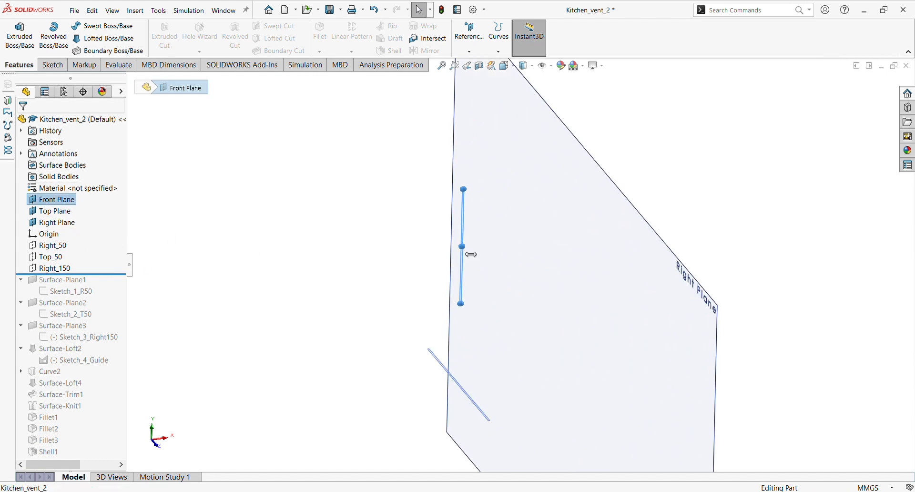
drag(471, 254, 548, 241)
scroll(524, 240, up, 5)
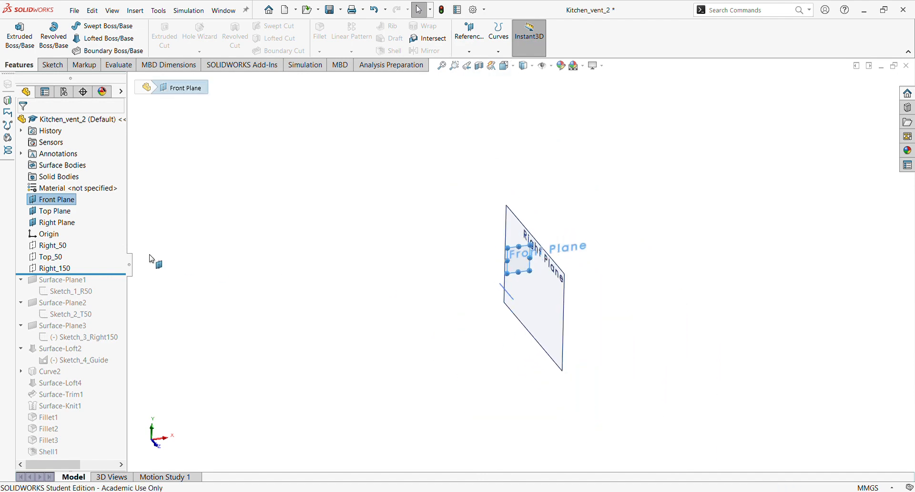
- Enlarge the displayed Top Plane into a wide rectangle beside the Right Plane
click(48, 211)
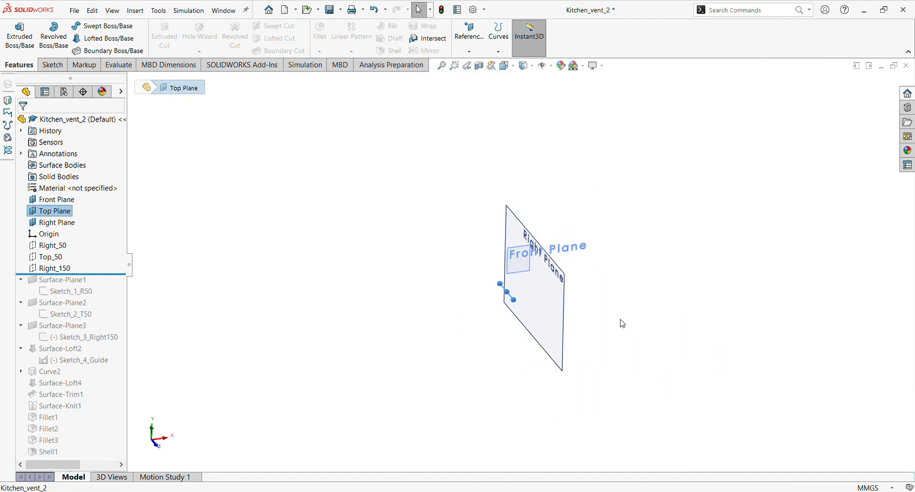
drag(515, 301, 463, 355)
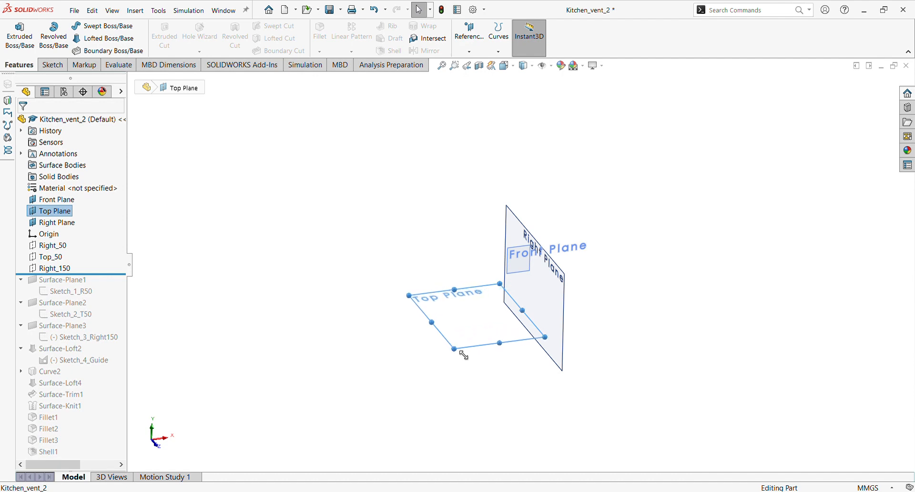
scroll(472, 350, up, 3)
click(282, 281)
- Inspect the Right Plane and the offsets and positions of the Right_50, Top_50 and Right_150 reference planes
click(62, 227)
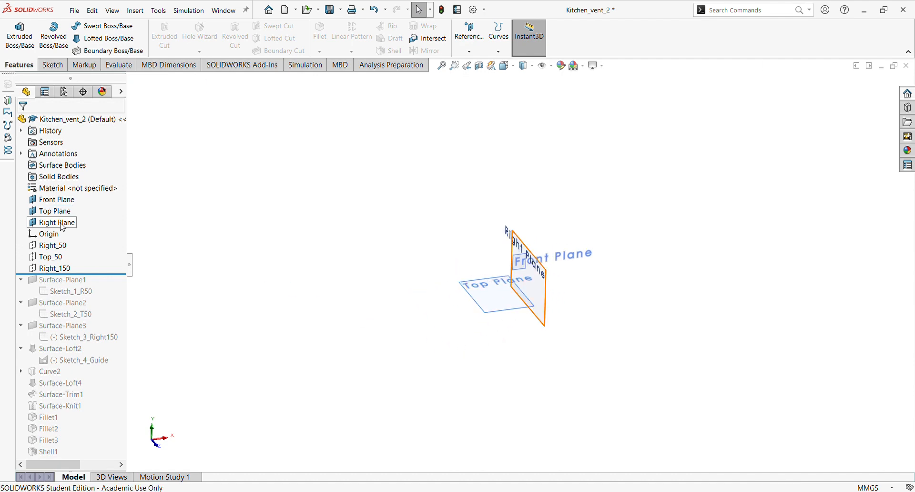
click(62, 227)
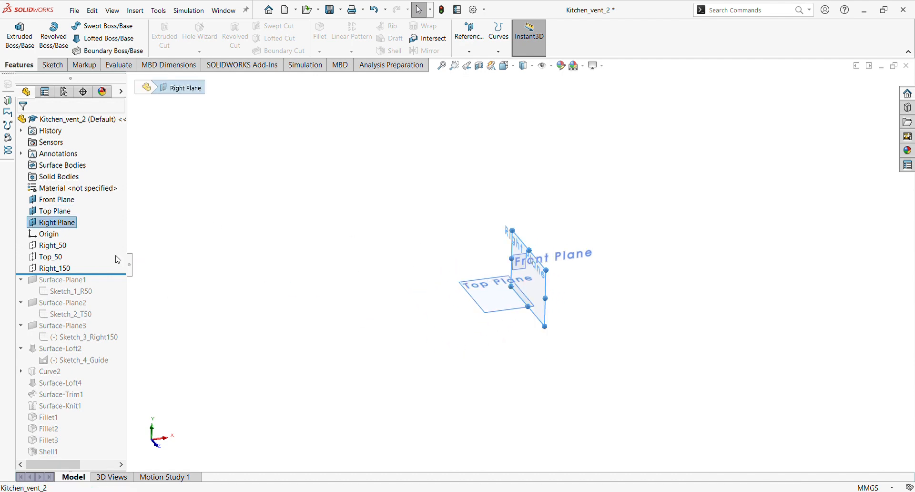
middle_drag(429, 230, 468, 224)
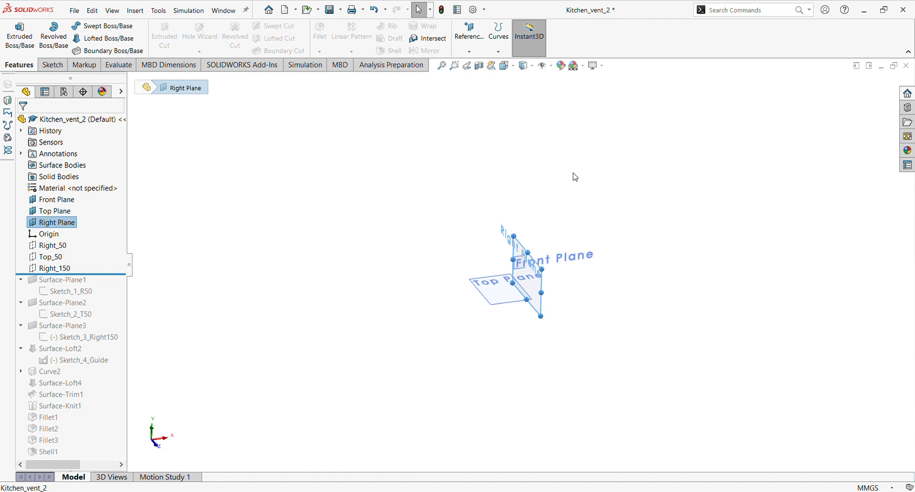
middle_drag(529, 242, 536, 271)
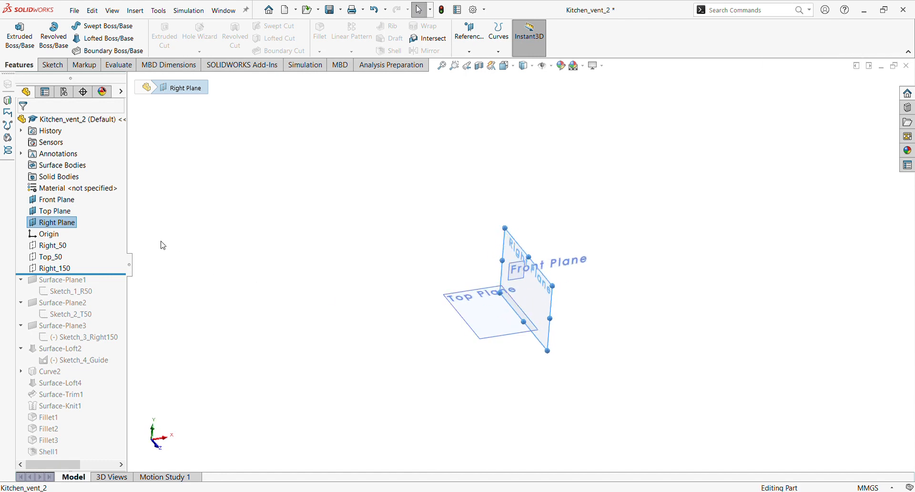
click(50, 245)
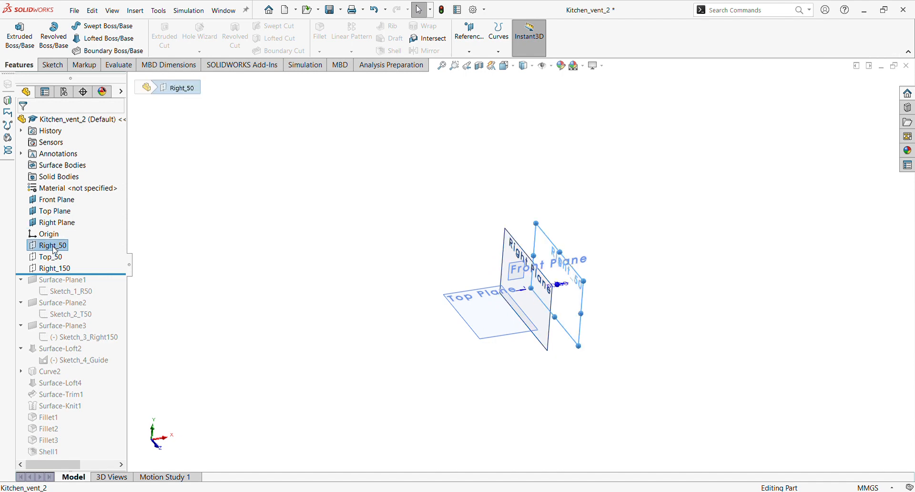
middle_drag(474, 305, 555, 307)
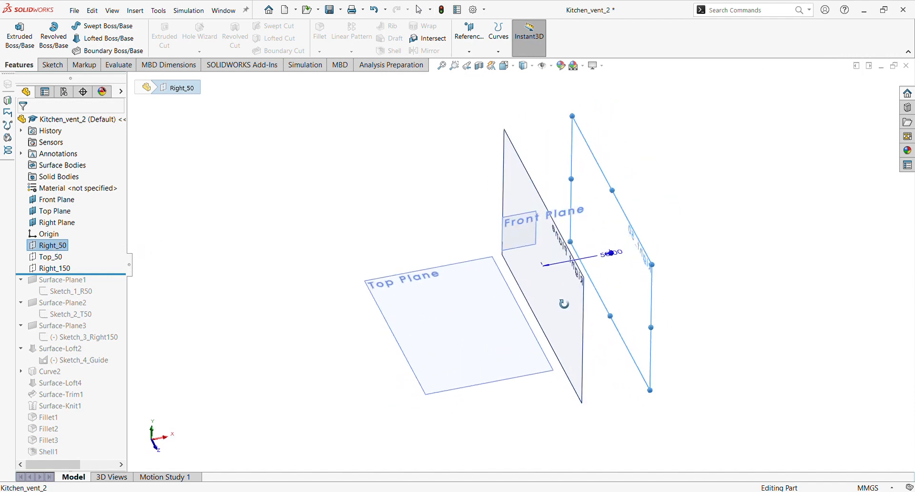
click(53, 255)
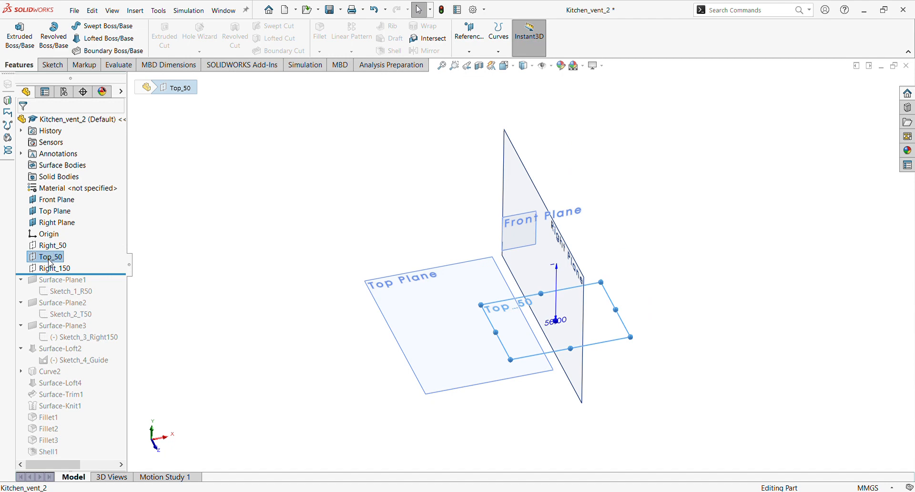
click(56, 269)
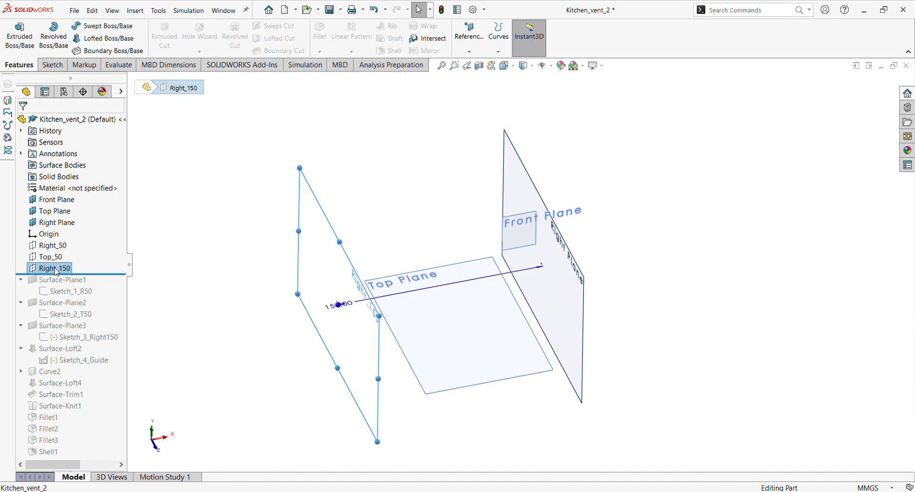
click(174, 259)
key(f)
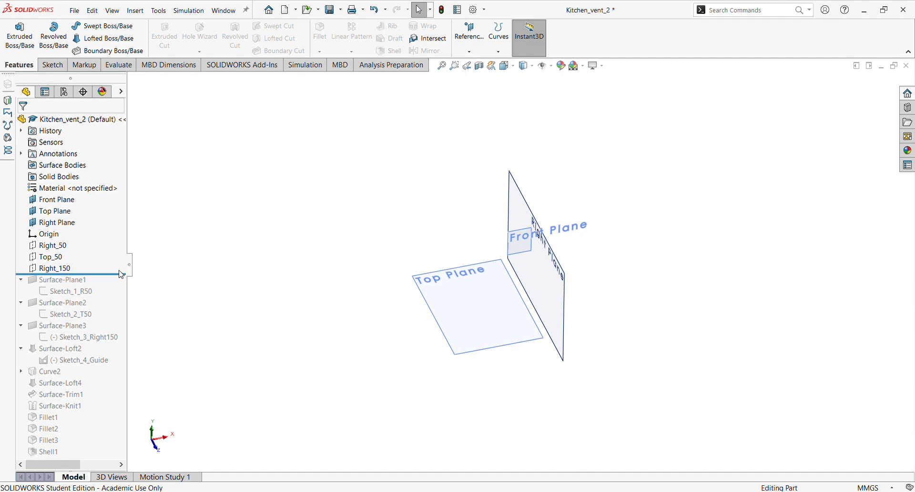
scroll(533, 219, down, 2)
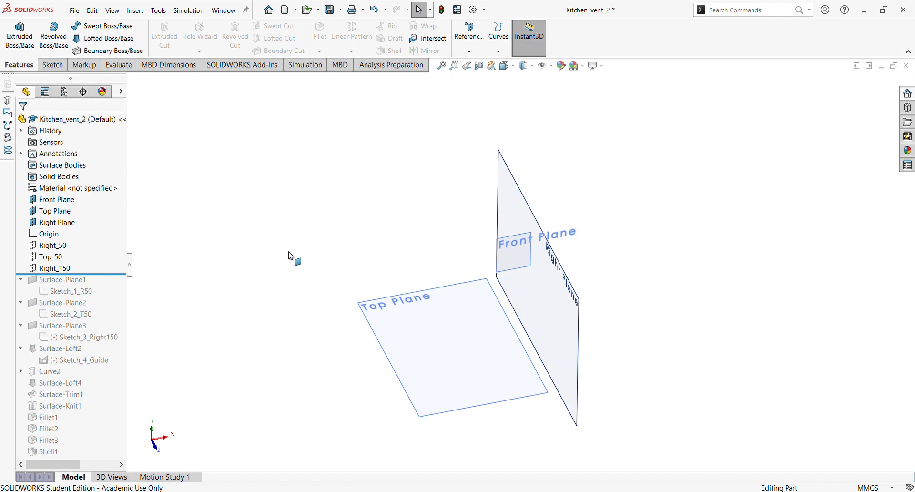
click(50, 245)
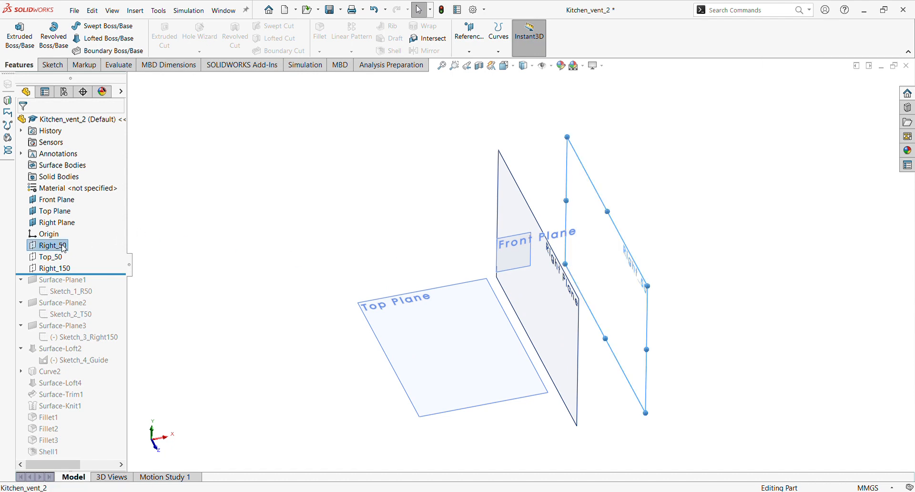
click(309, 257)
- Roll the model forward to include Surface-Plane1 and open its sketch Sketch_1_R50 for editing
mouse_move(123, 282)
mouse_down()
mouse_move(125, 309)
mouse_move(125, 298)
mouse_up()
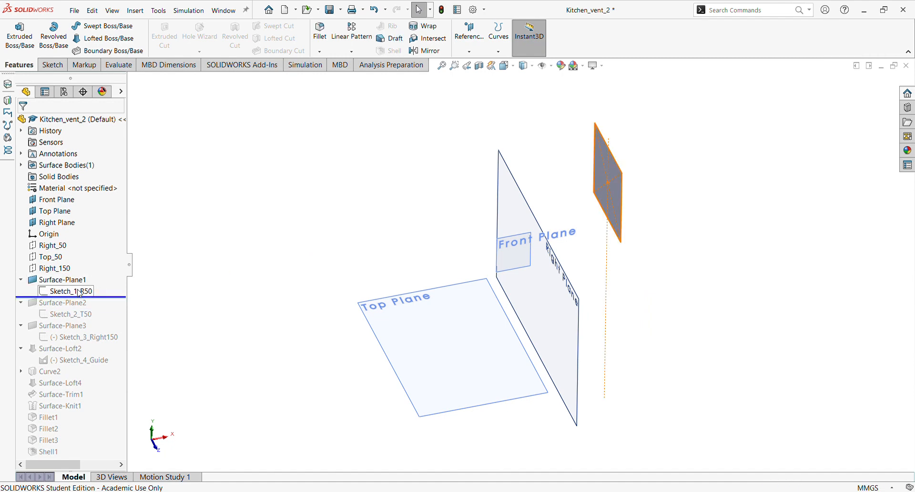
click(95, 290)
click(88, 268)
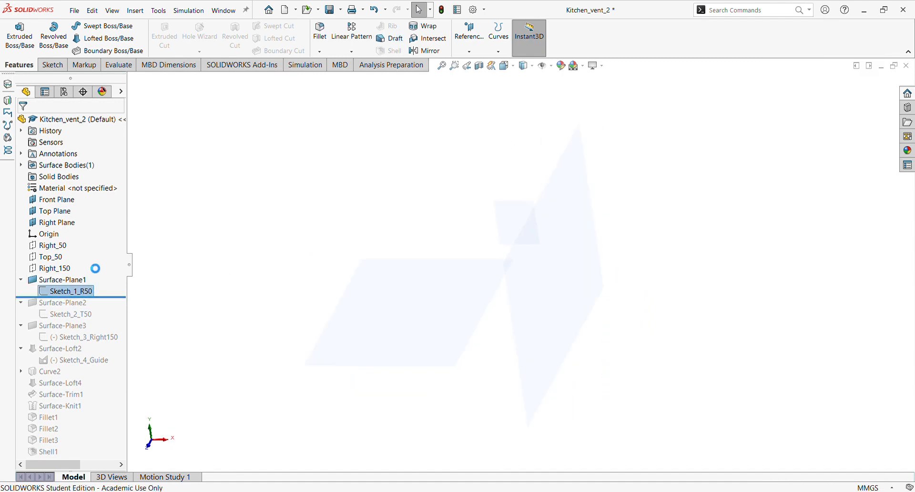
- Examine the dimensions and relations of the square profile in Sketch_1_R50 and its distance from the origin
scroll(586, 200, up, 3)
scroll(536, 255, down, 6)
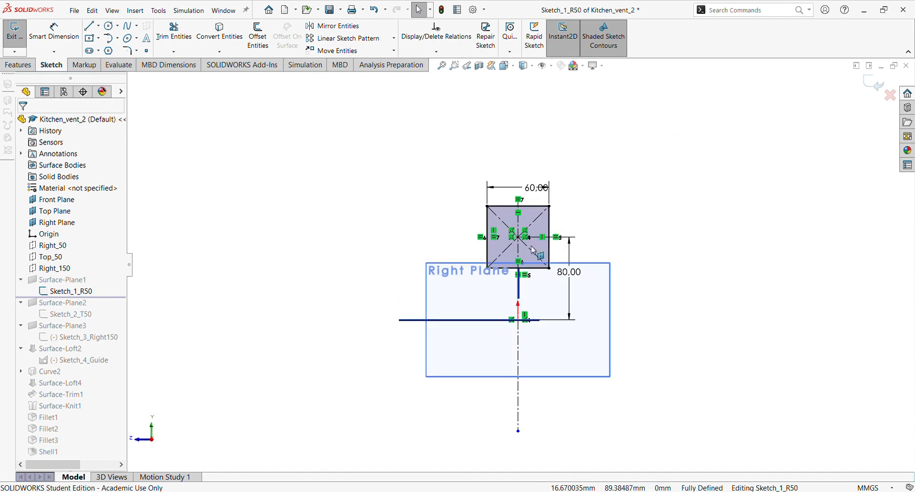
scroll(527, 280, up, 3)
scroll(547, 323, down, 3)
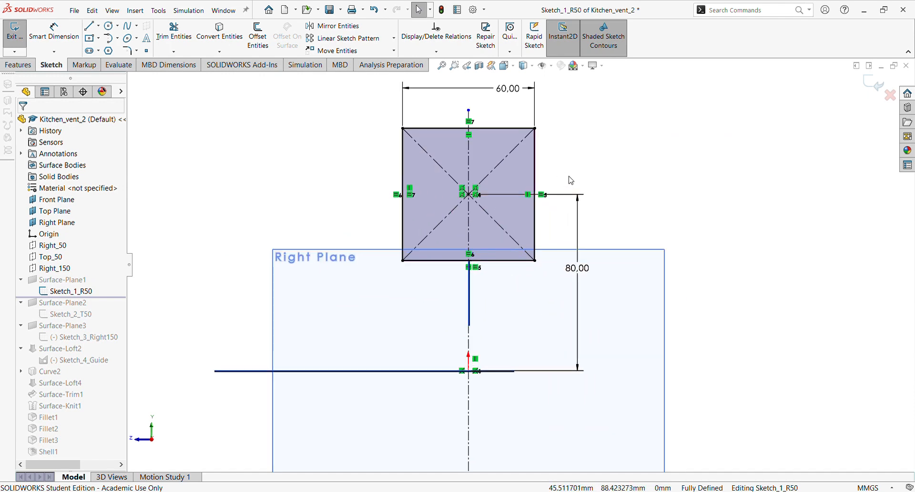
scroll(571, 181, up, 3)
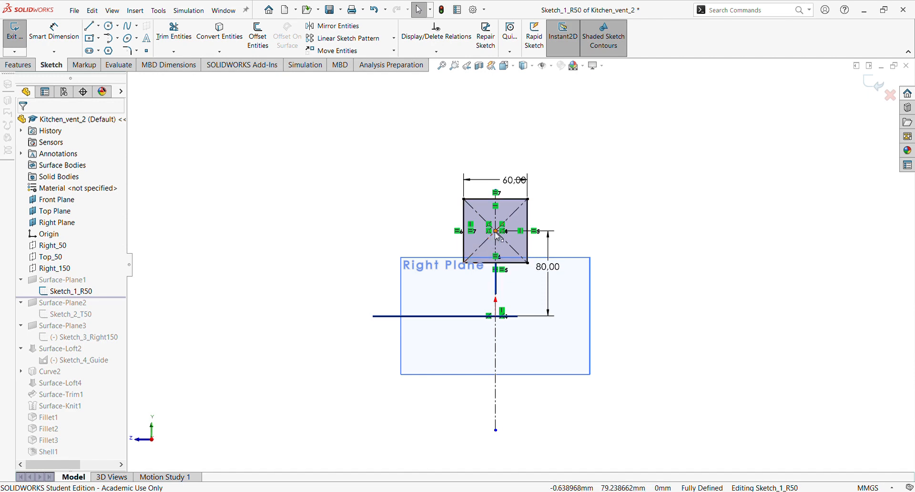
scroll(541, 290, down, 2)
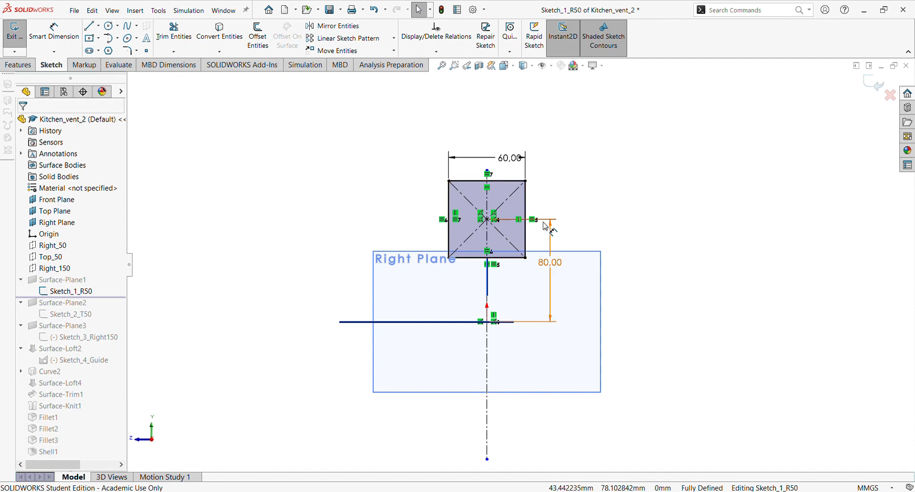
- Review how the square profile of Sketch_1_R50 sits relative to the Right_50 plane, and close the sketch
mouse_move(476, 239)
middle_down()
mouse_move(479, 281)
mouse_move(467, 296)
mouse_move(321, 296)
middle_up()
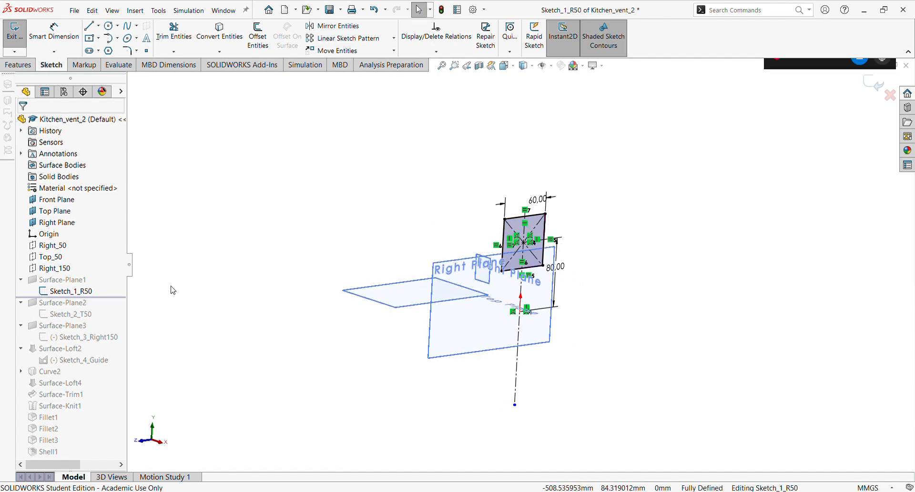
click(60, 248)
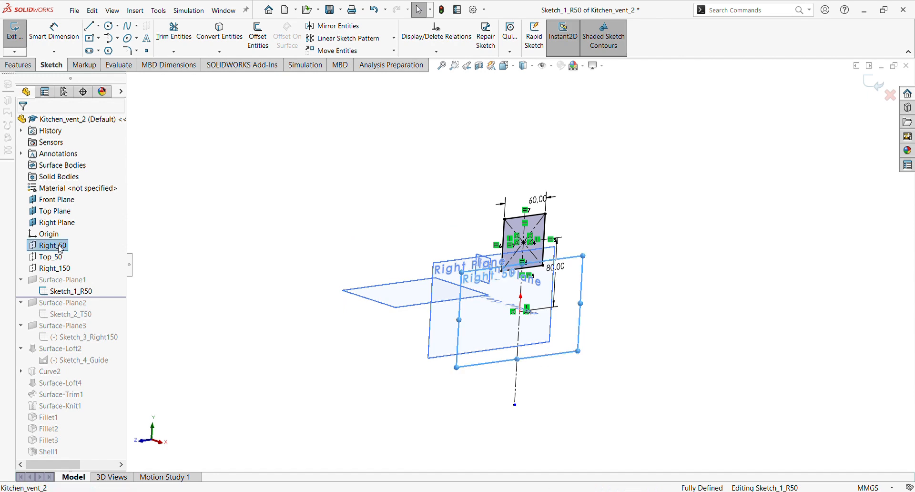
click(75, 292)
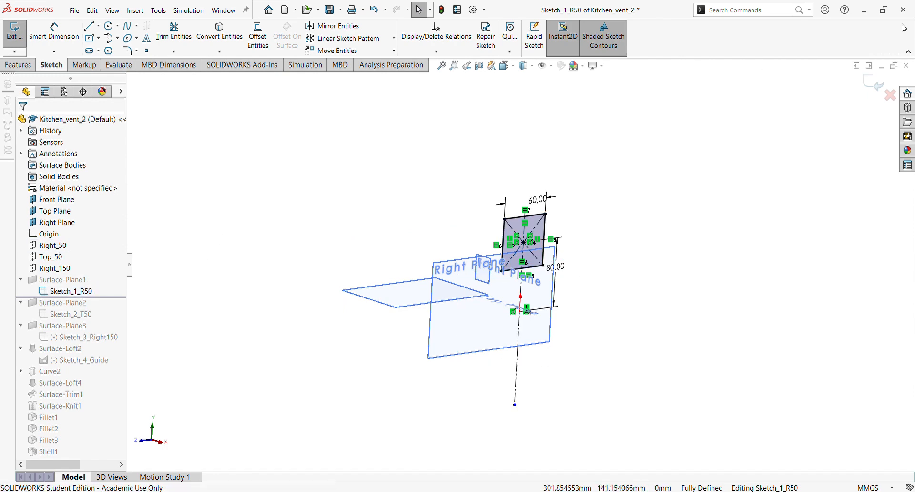
click(876, 84)
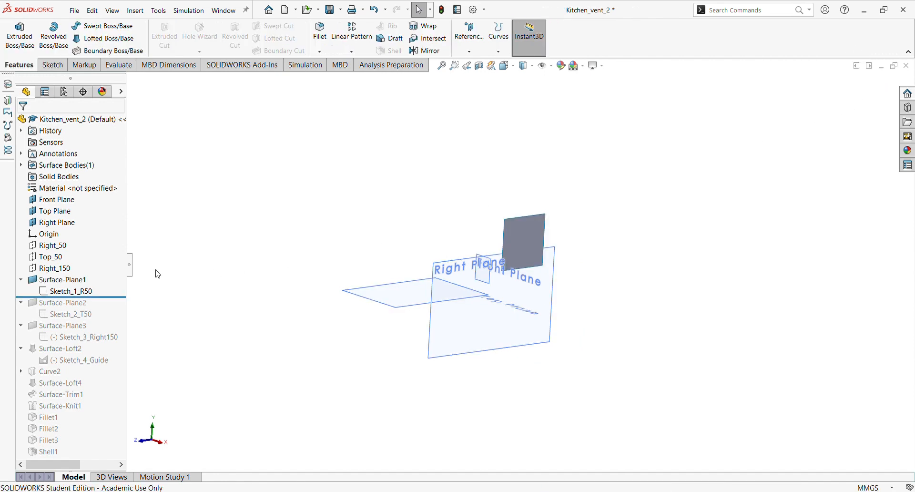
click(84, 292)
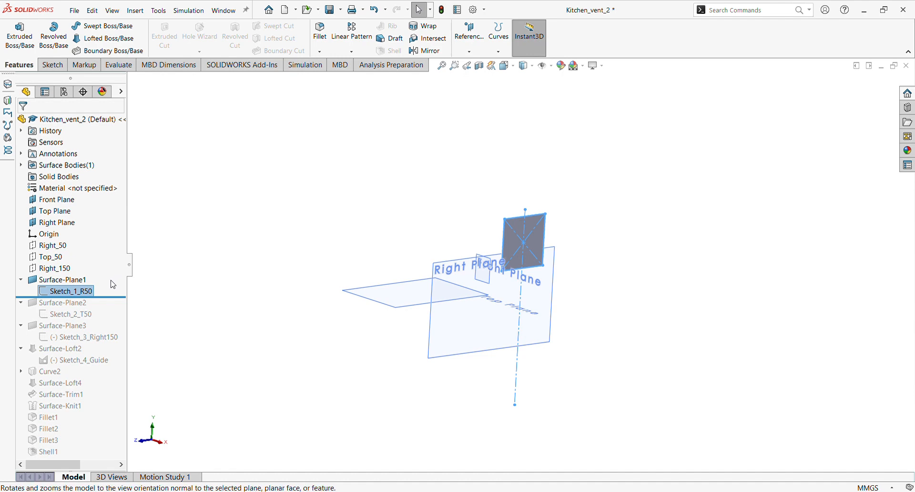
click(253, 235)
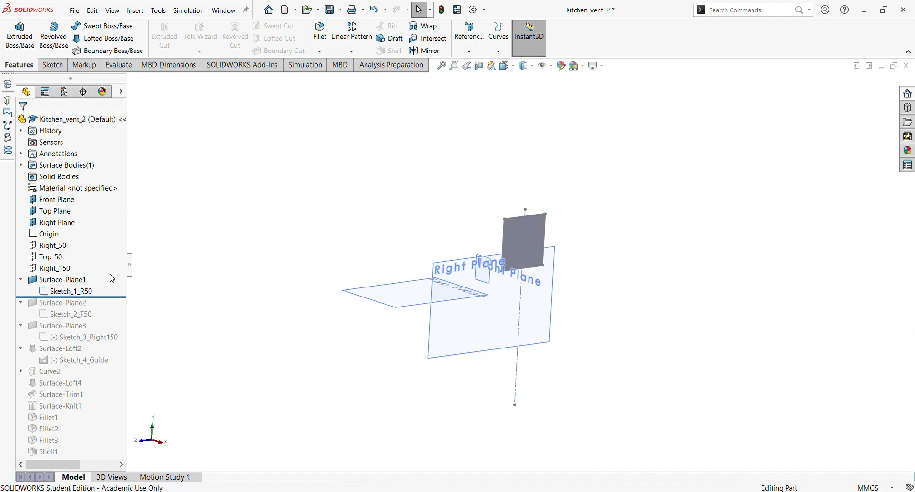
click(71, 289)
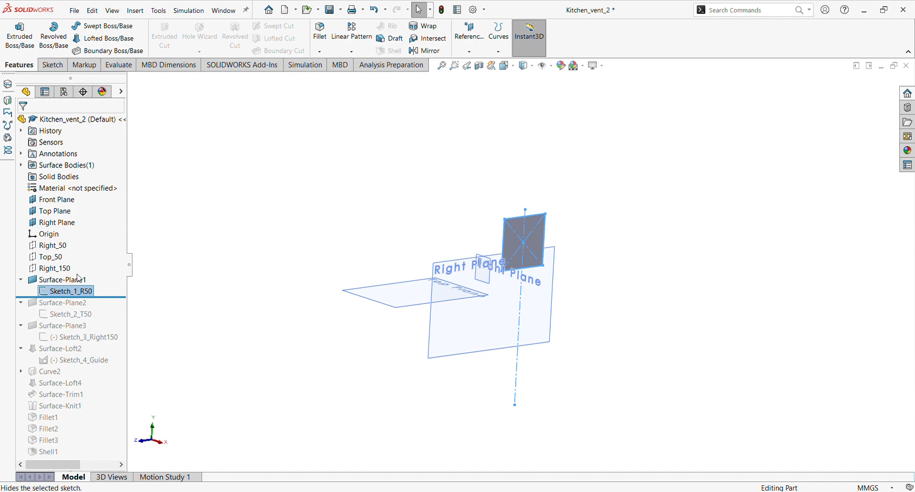
click(327, 227)
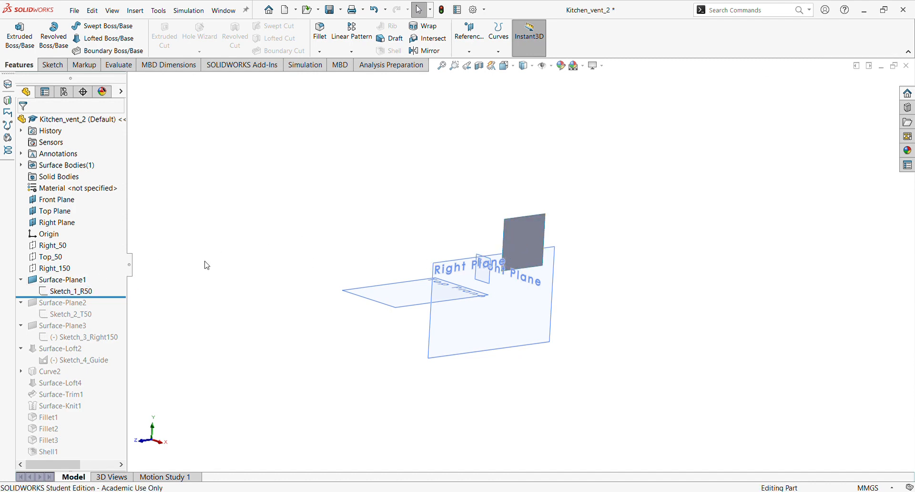
- Hide the Surface-Plane1 surface body and start a new sketch on the Right_50 plane
click(66, 279)
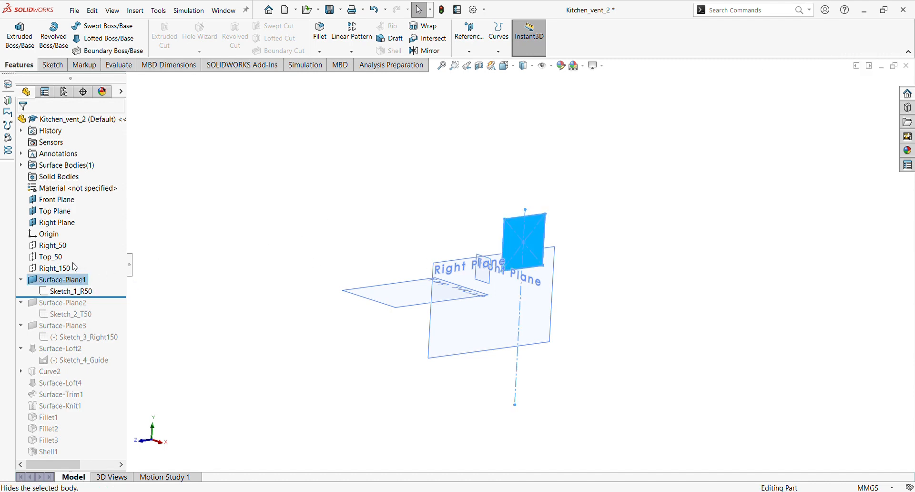
click(75, 265)
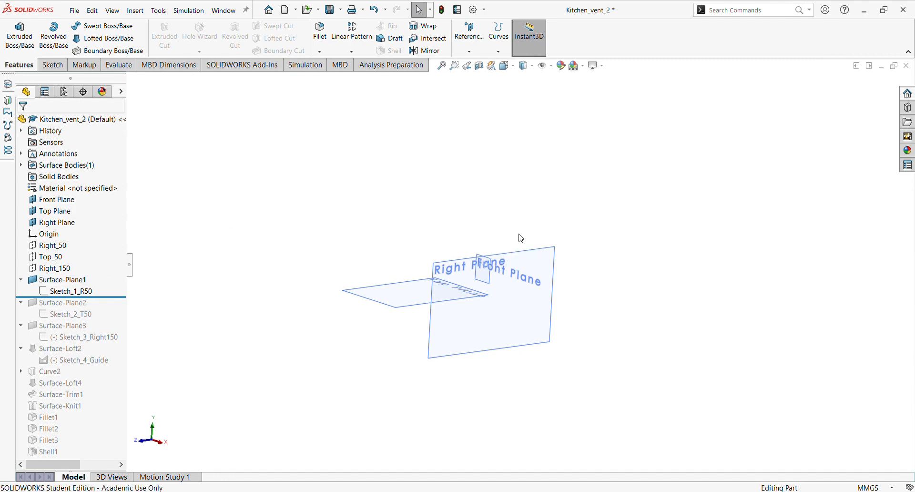
click(50, 244)
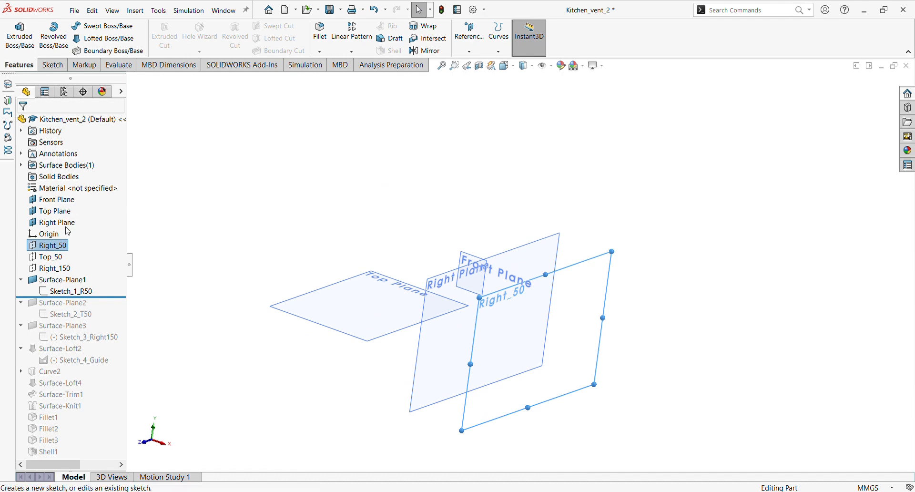
click(68, 231)
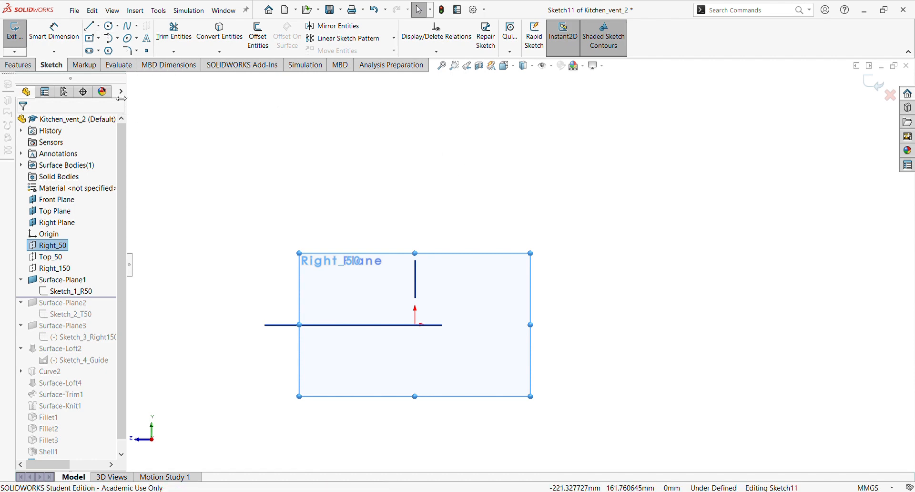
- Sketch a center rectangle about 87 mm wide above the Right Plane outline, off to one side of the origin
click(91, 41)
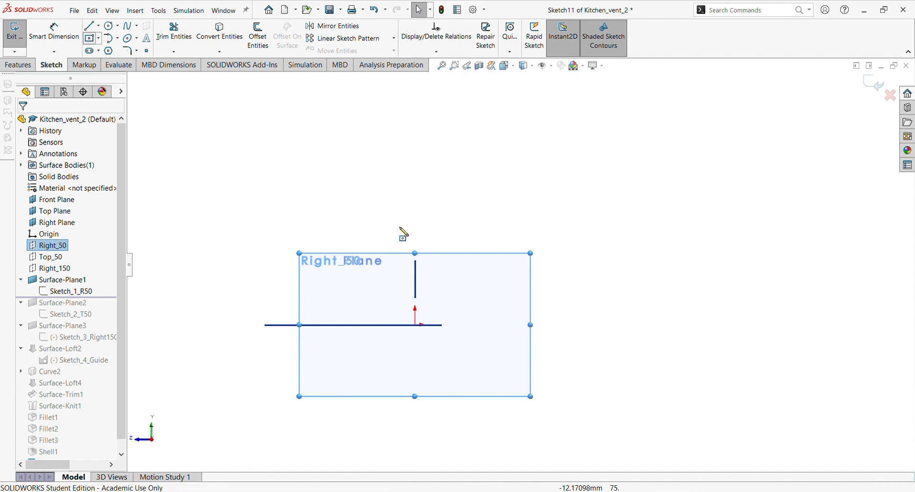
click(381, 200)
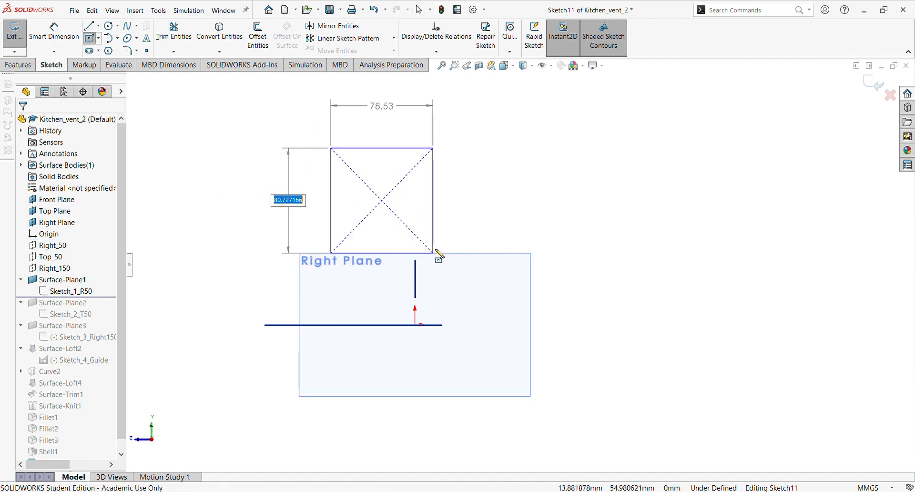
click(438, 241)
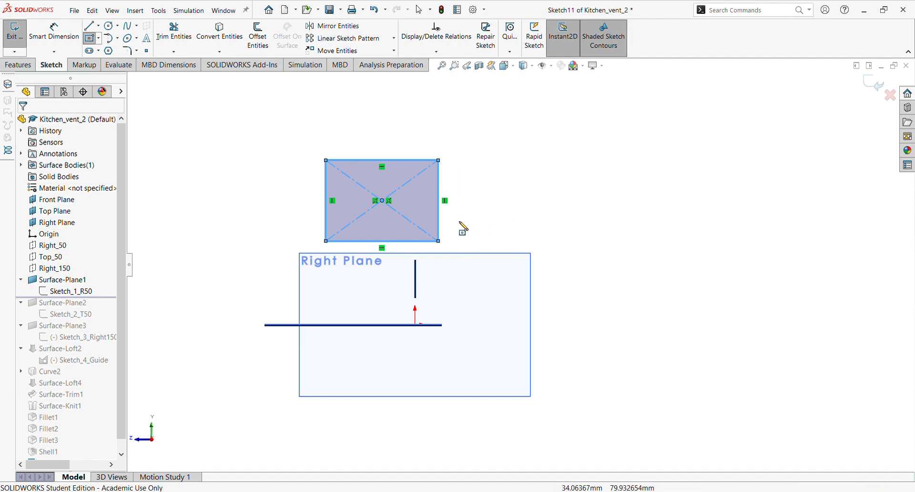
key(Escape)
- Dimension the rectangle's width to 60 mm and make its four sides equal
click(54, 32)
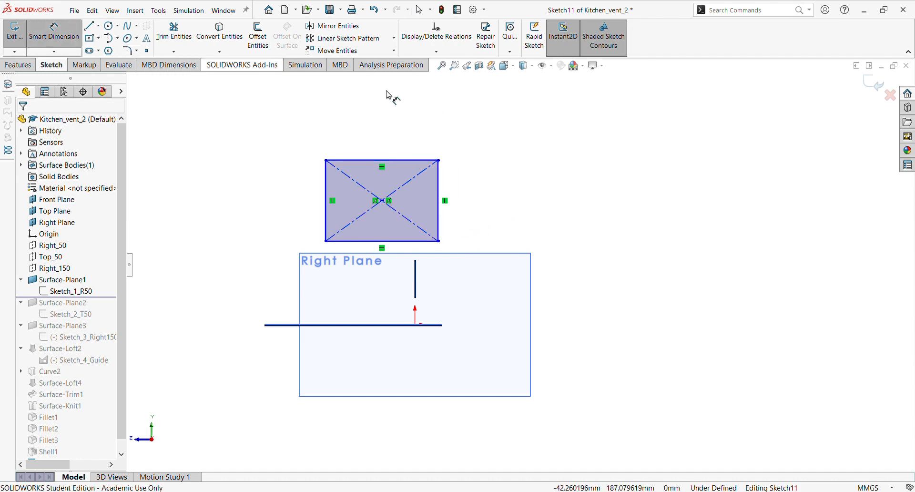
click(417, 161)
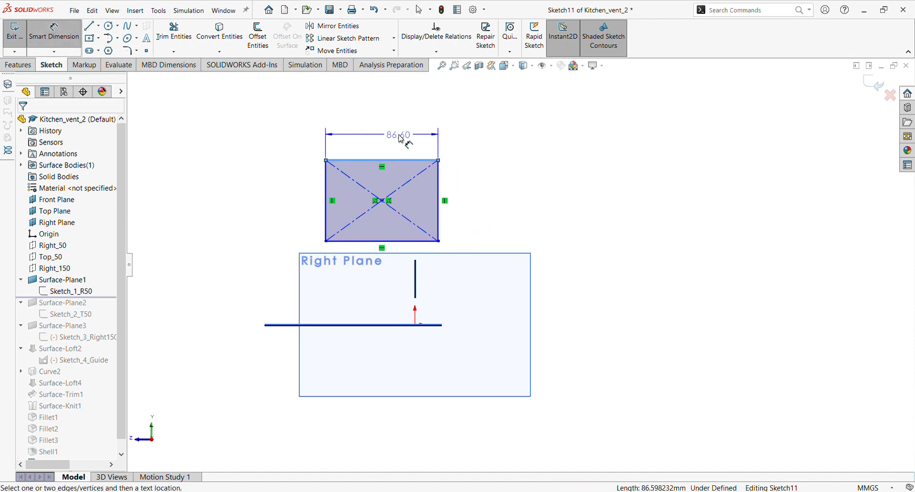
click(403, 138)
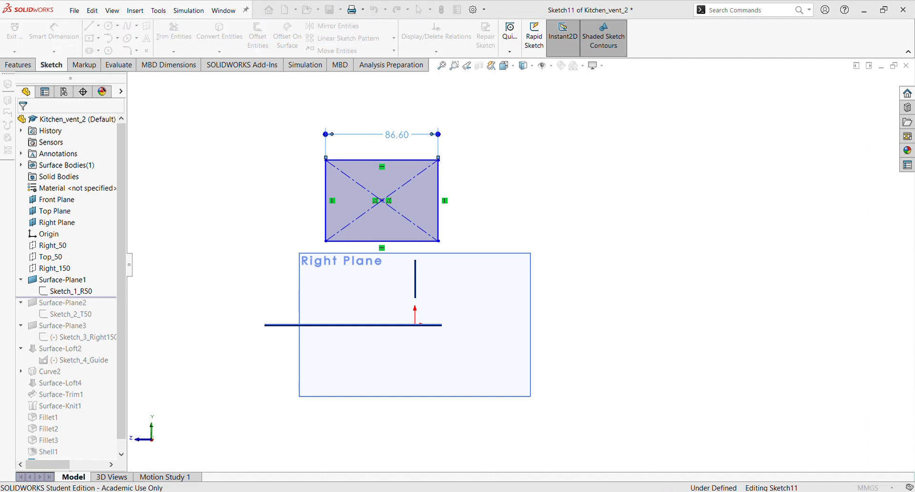
text(60)
key(Return)
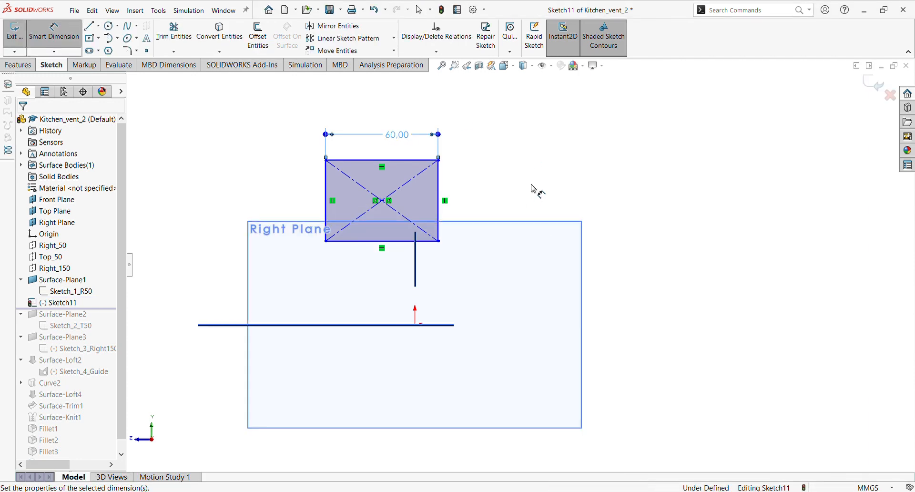
key(Escape)
key(Escape)
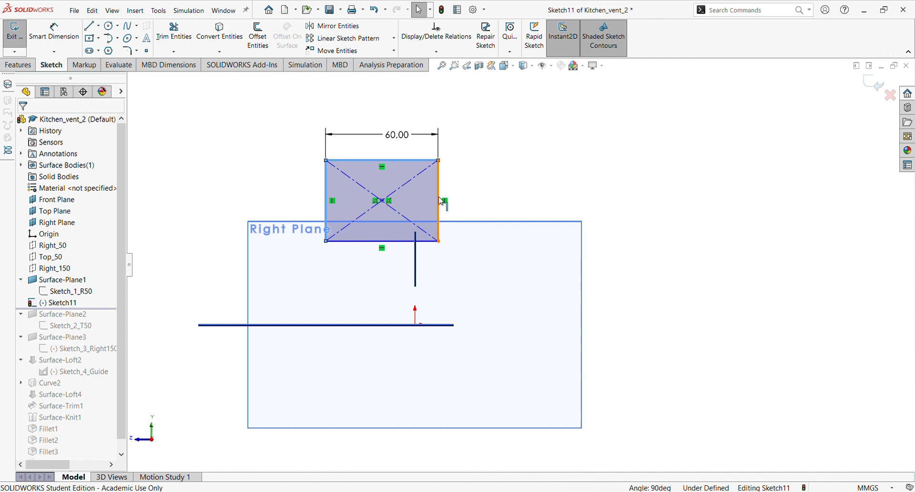
ctrl+click(404, 243)
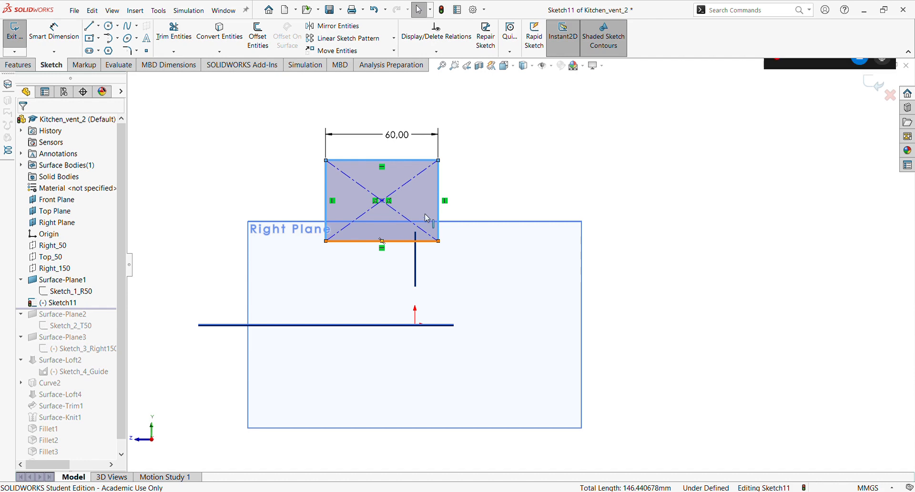
click(492, 201)
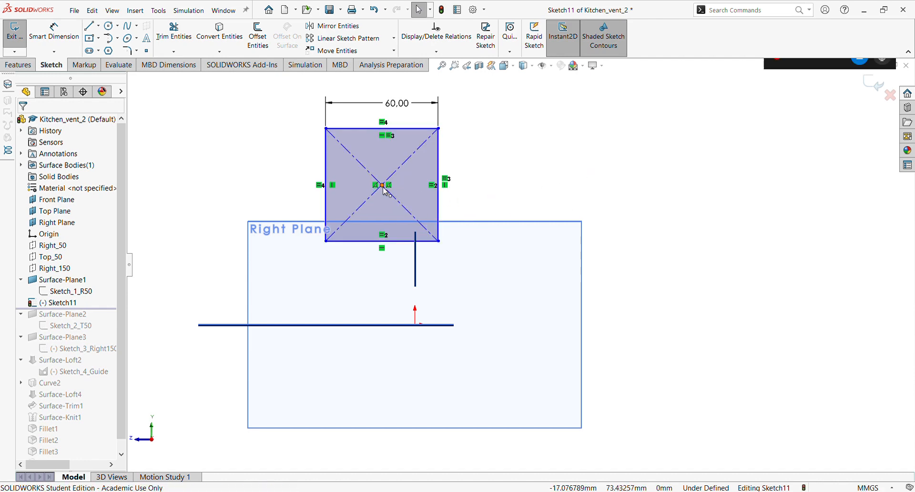
- Align the square's center point with the origin using a Vertical relation
ctrl+click(415, 324)
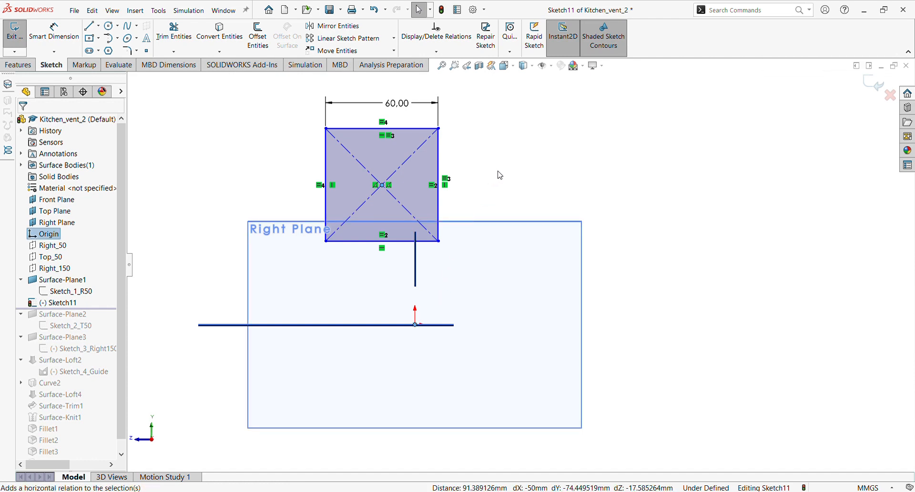
click(499, 175)
click(383, 186)
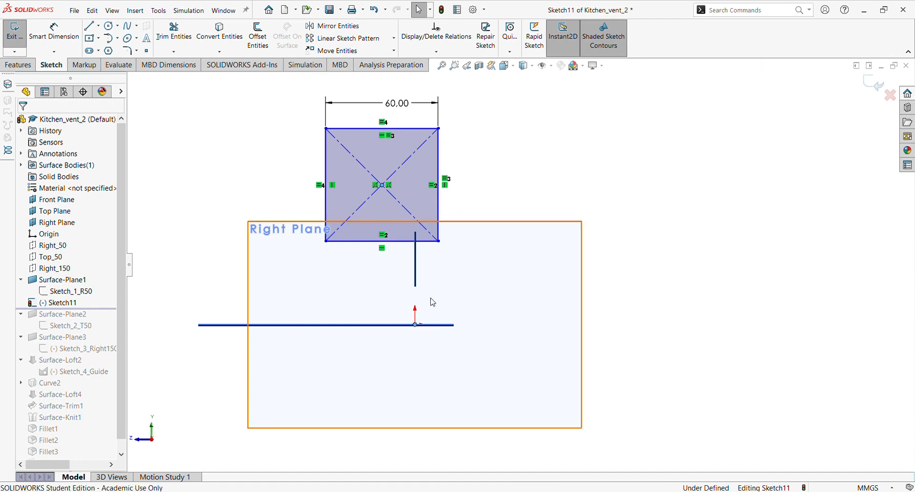
ctrl+click(415, 325)
click(562, 189)
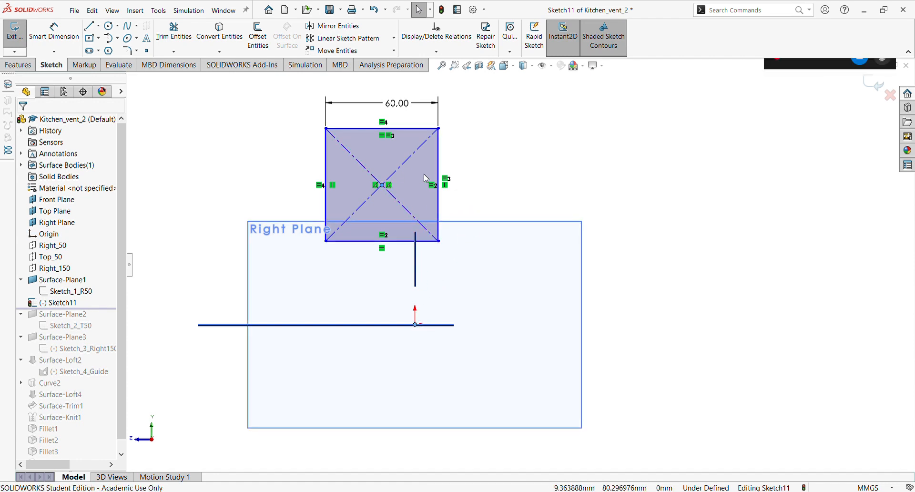
ctrl+click(415, 324)
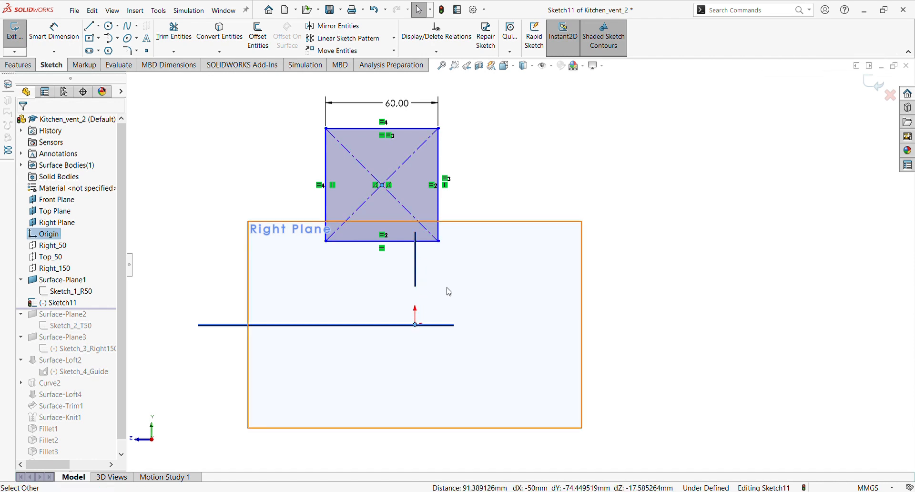
click(460, 279)
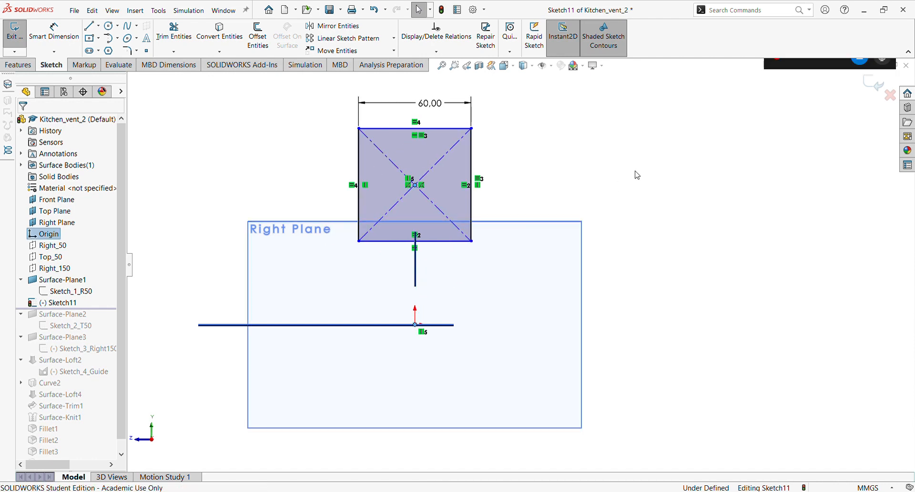
- Dimension the vertical distance from the origin to the square's center to 80 mm and exit the sketch
click(53, 32)
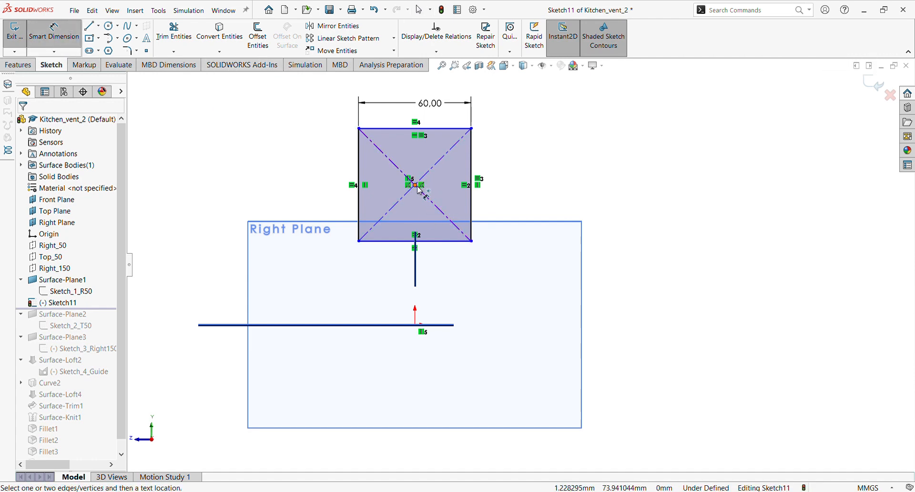
click(415, 185)
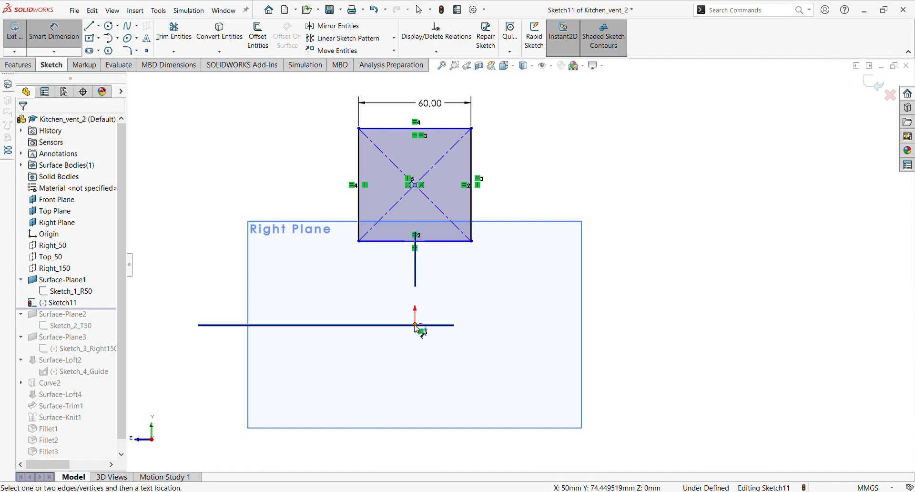
click(415, 324)
click(541, 260)
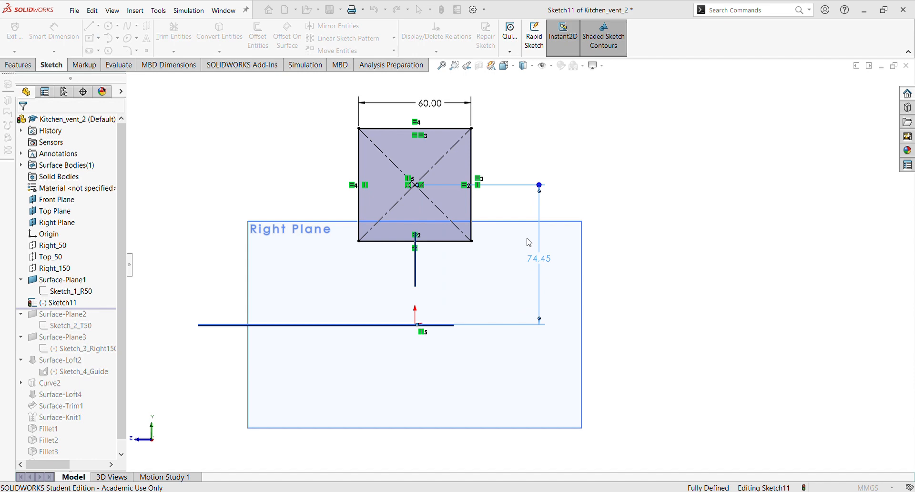
text(80)
key(Return)
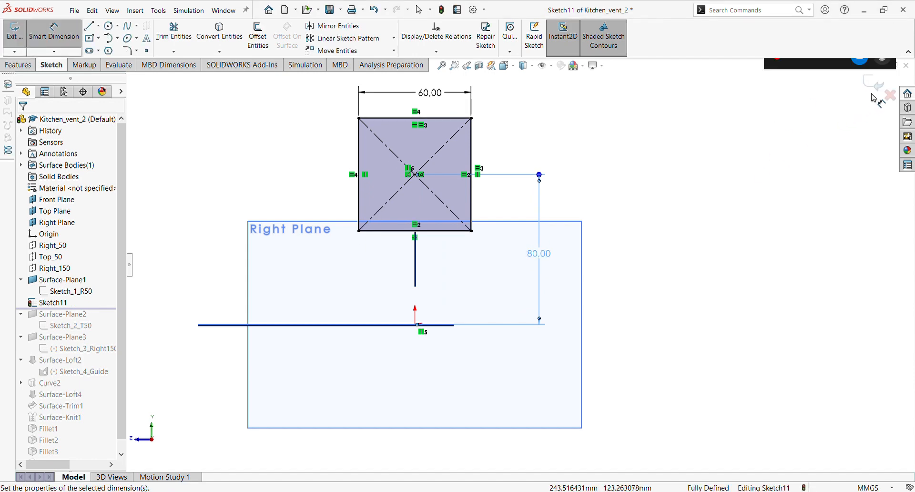
click(874, 83)
- Create a planar surface from the finished square sketch on the Right_50 plane
mouse_move(392, 262)
middle_down()
mouse_move(523, 305)
mouse_move(357, 279)
middle_up()
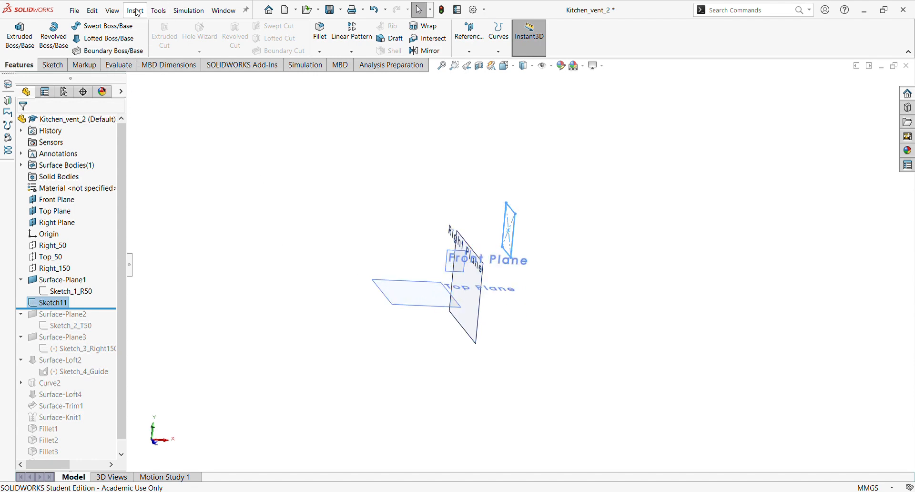
click(279, 168)
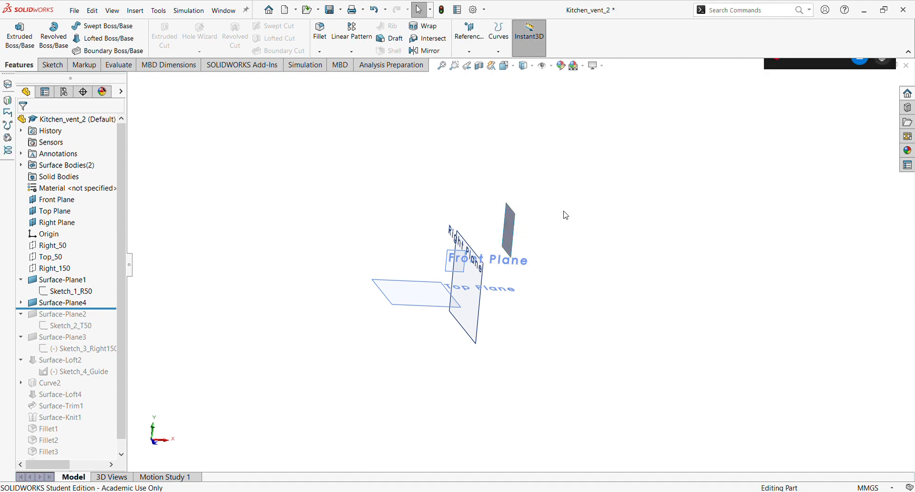
middle_drag(564, 213, 498, 253)
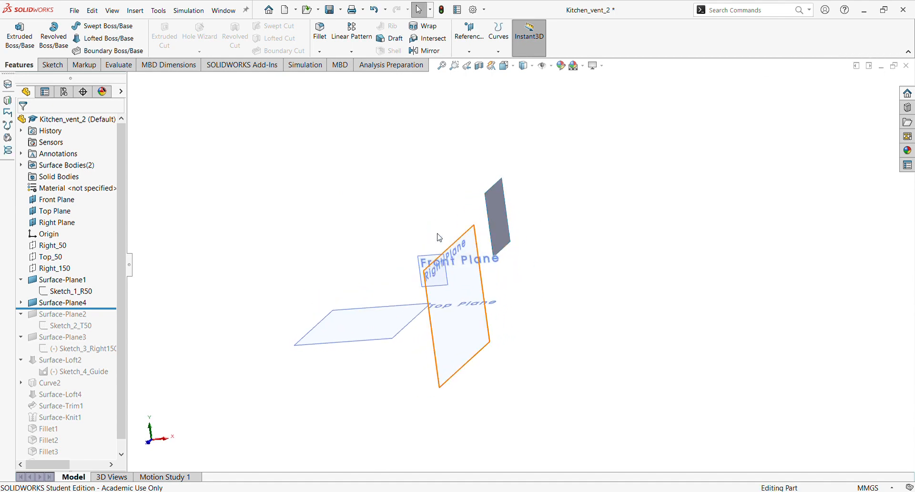
scroll(283, 228, up, 4)
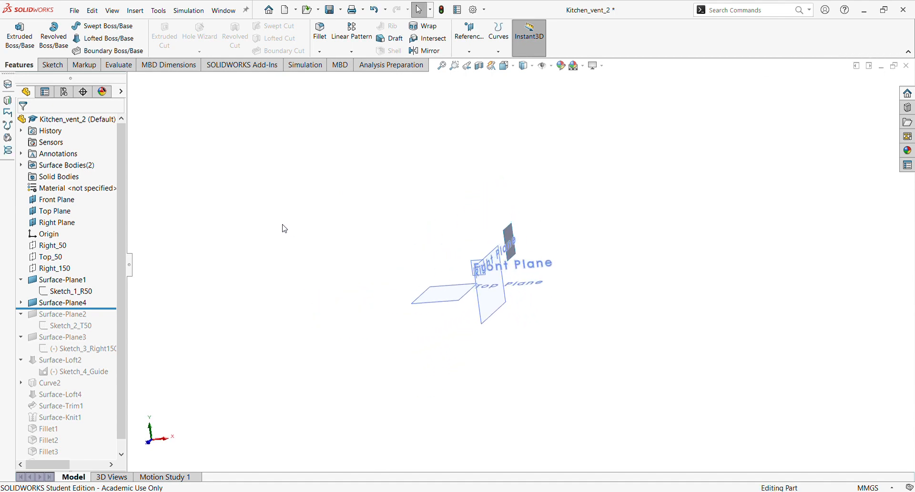
- Delete the recreated planar surface Surface-Plane4 and its leftover Sketch11
click(61, 303)
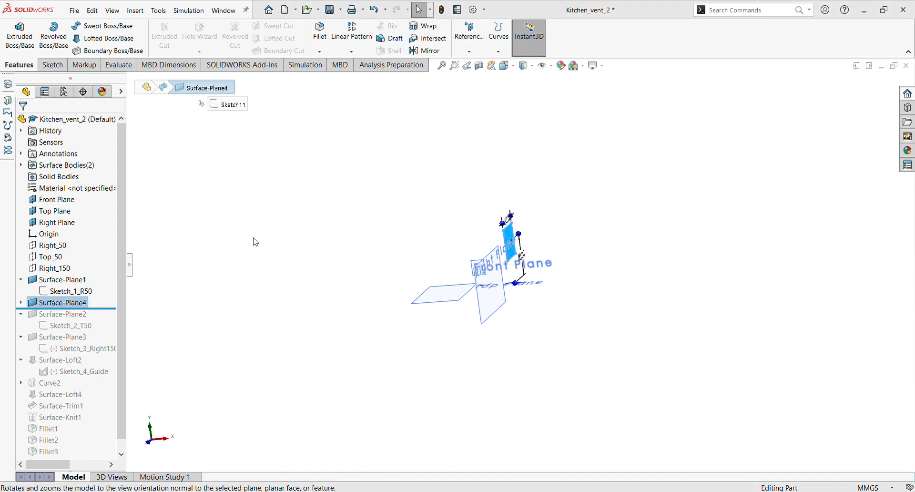
key(Delete)
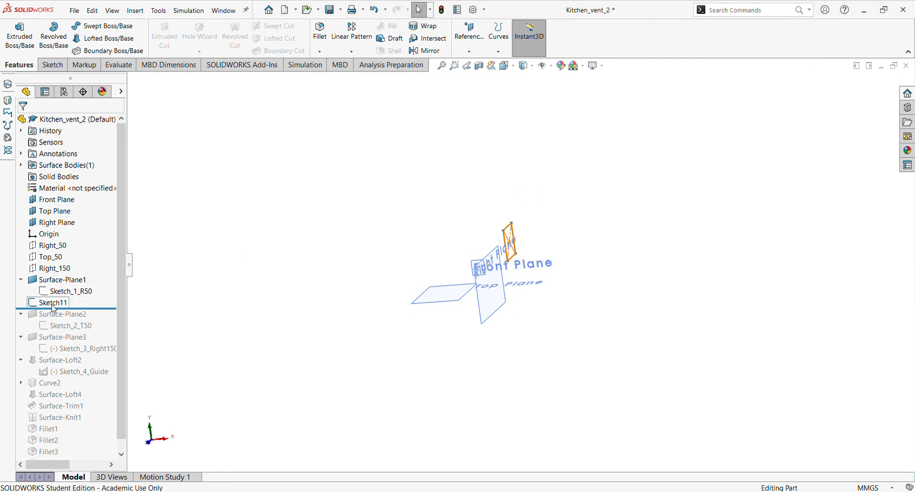
click(61, 304)
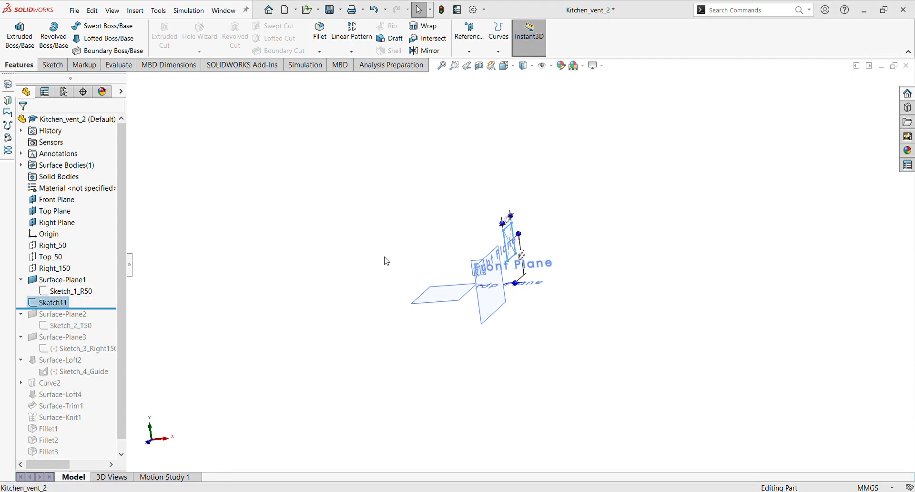
key(Delete)
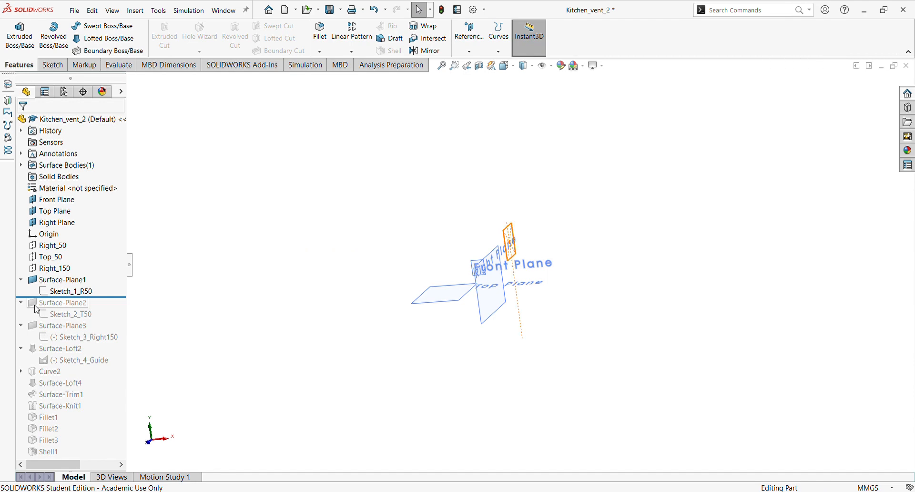
- Show the hidden Surface-Plane1 body and roll the model history forward to include Surface-Plane2 with Sketch_2_T50
click(57, 279)
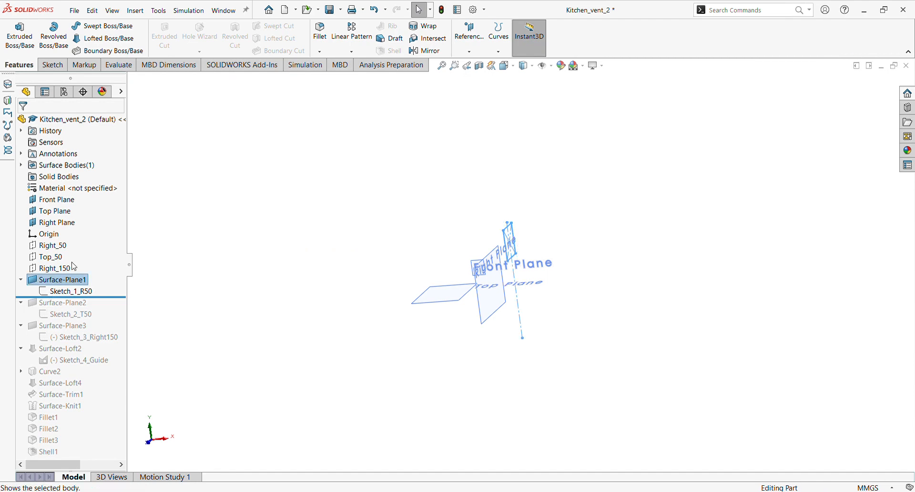
click(321, 240)
middle_drag(394, 251, 424, 258)
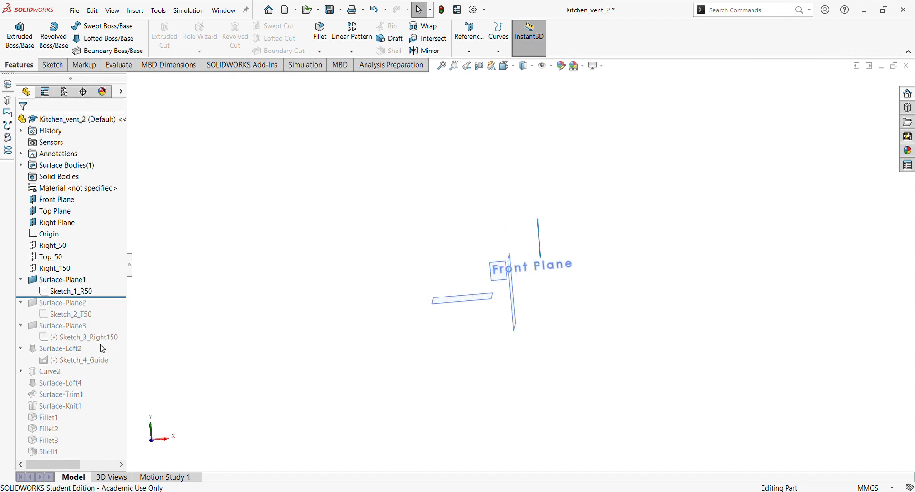
drag(117, 297, 111, 322)
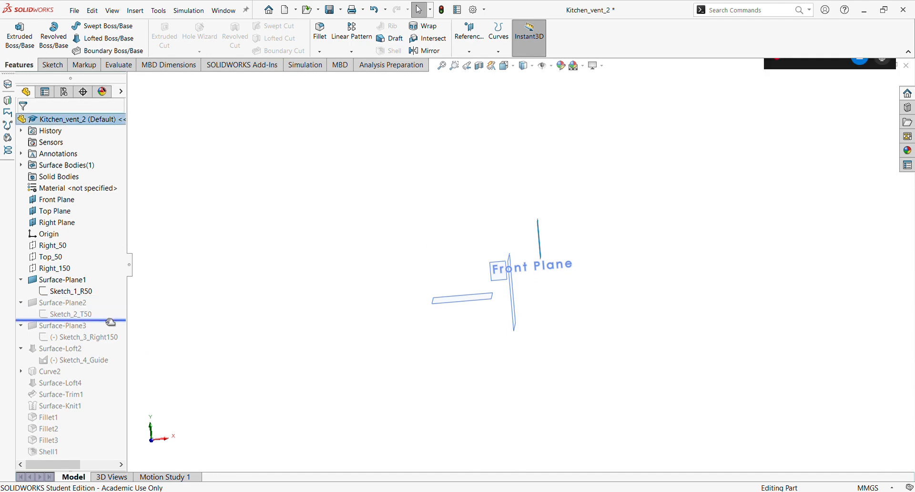
middle_drag(423, 315, 527, 365)
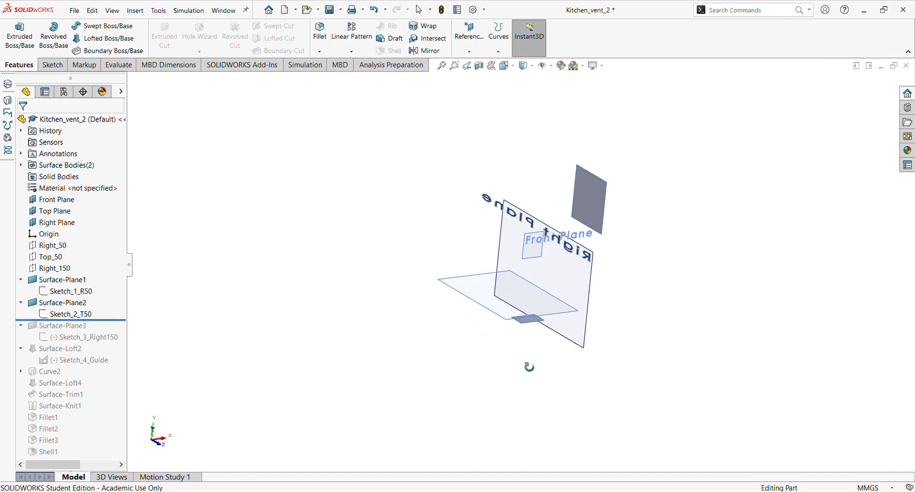
click(56, 213)
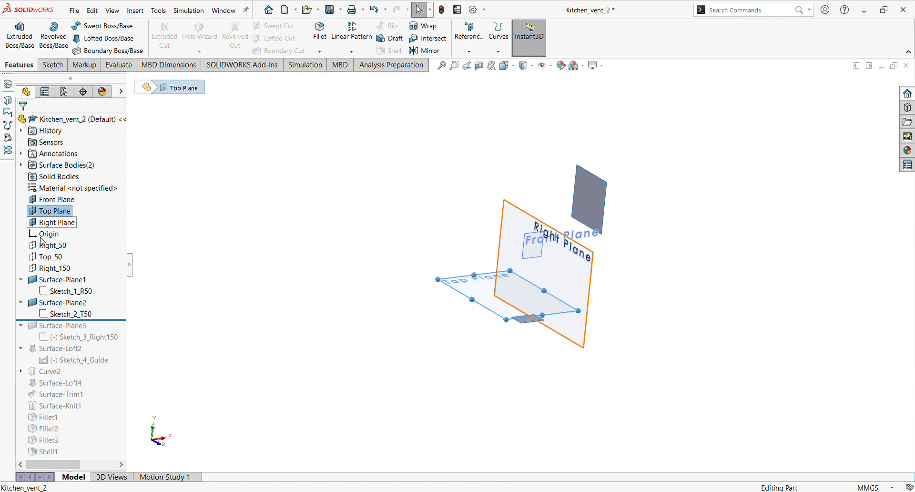
click(57, 258)
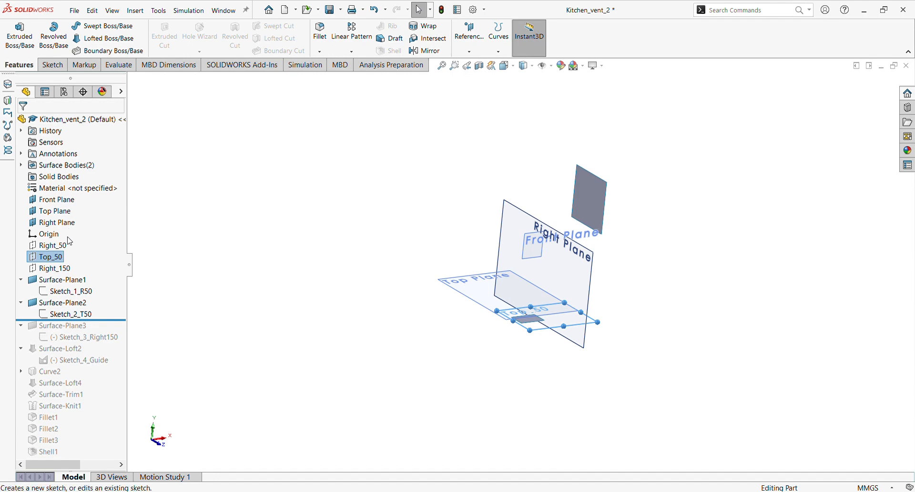
click(66, 244)
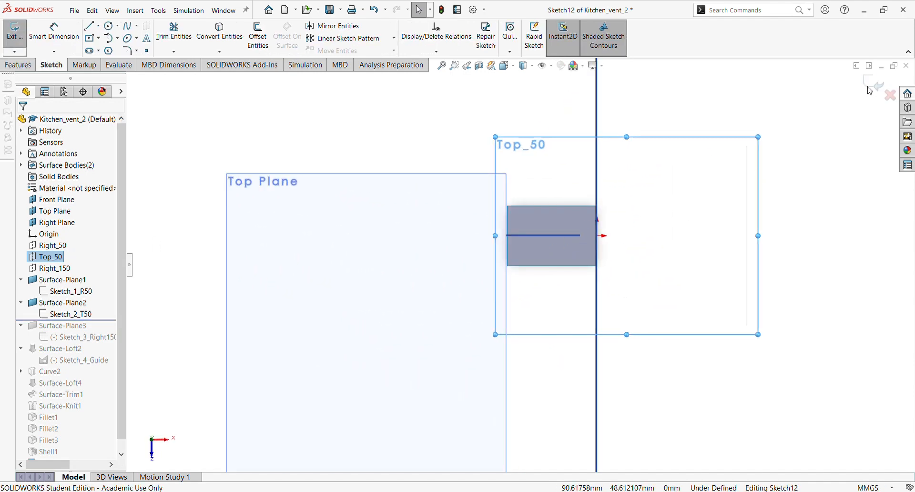
click(876, 85)
mouse_move(727, 177)
middle_down()
mouse_move(600, 235)
mouse_move(601, 142)
middle_up()
scroll(574, 317, down, 1)
middle_drag(557, 320, 563, 282)
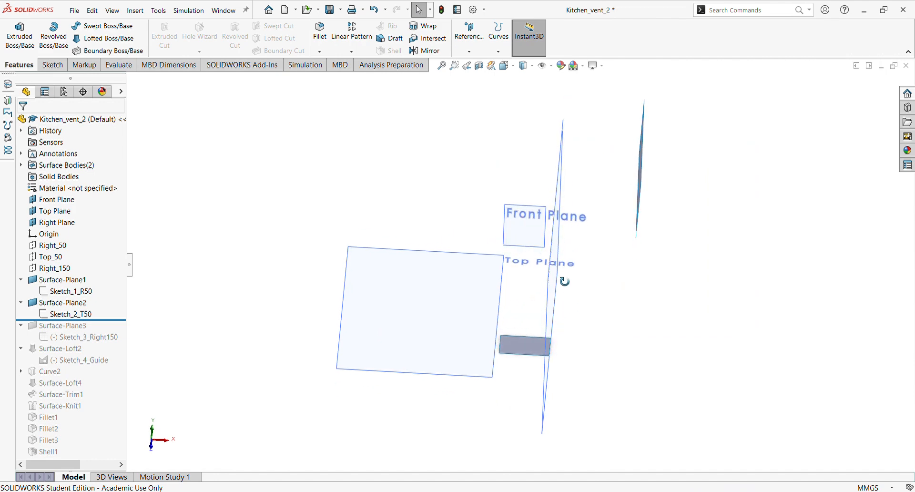
- Roll the model history forward to include Surface-Plane3 with Sketch_3_Right150
drag(116, 320, 122, 344)
scroll(404, 270, up, 3)
middle_drag(403, 268, 404, 248)
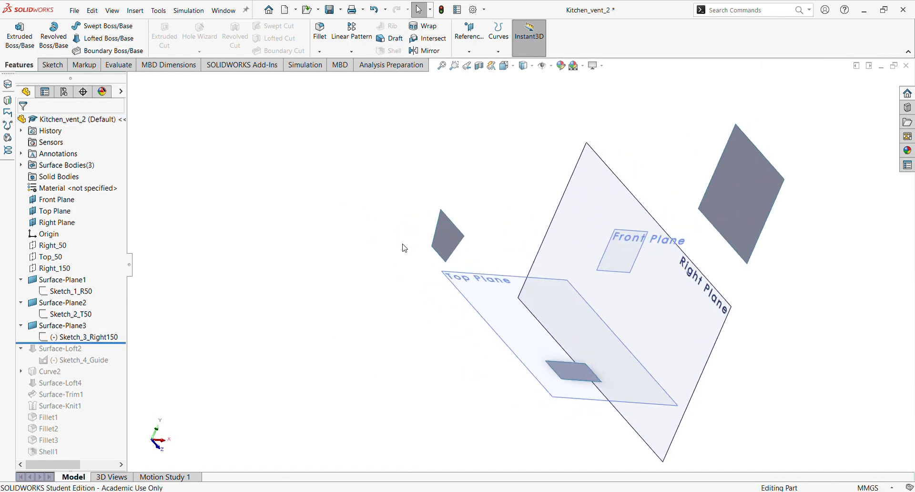
- Open Sketch_3_Right150 to examine its trapezoid profile and its location relative to the other profiles, then exit the sketch
click(84, 337)
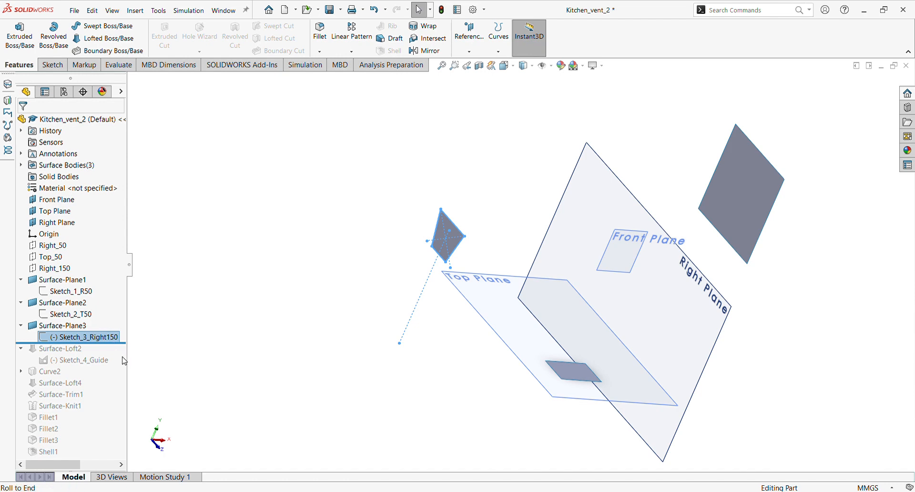
click(91, 292)
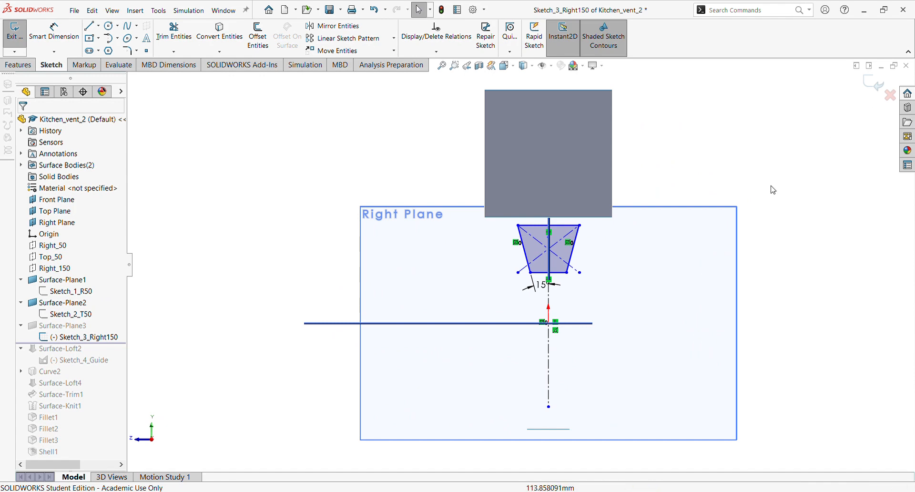
scroll(580, 272, down, 5)
mouse_move(579, 274)
middle_down()
mouse_move(510, 302)
mouse_move(506, 334)
mouse_move(680, 267)
mouse_move(761, 294)
mouse_move(780, 280)
mouse_move(780, 302)
middle_up()
scroll(506, 334, up, 4)
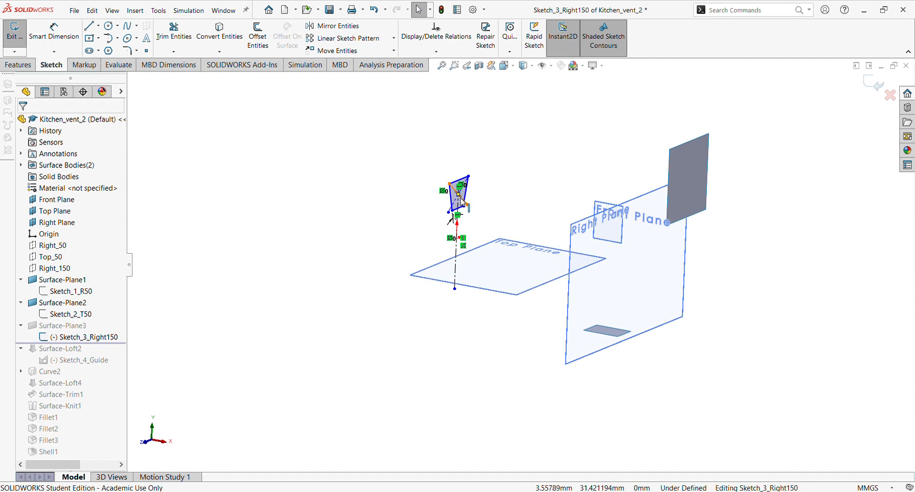
click(869, 92)
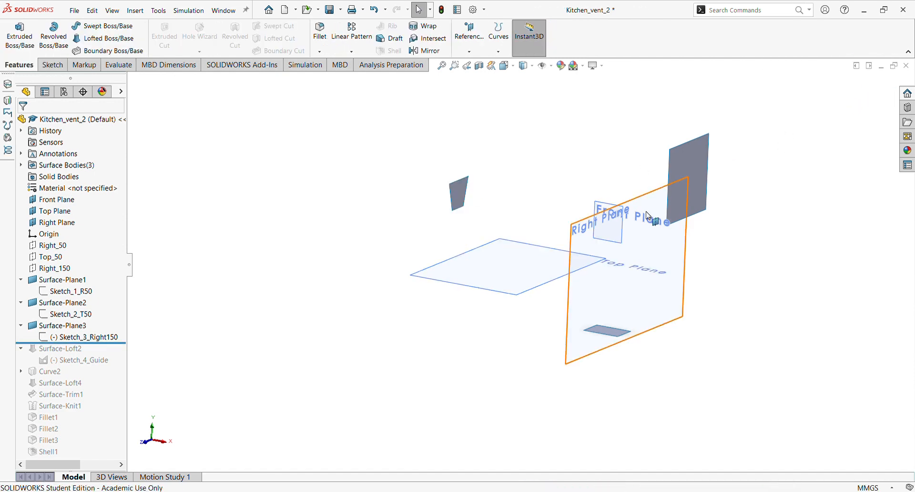
mouse_move(668, 205)
middle_down()
mouse_move(672, 246)
mouse_move(676, 220)
middle_up()
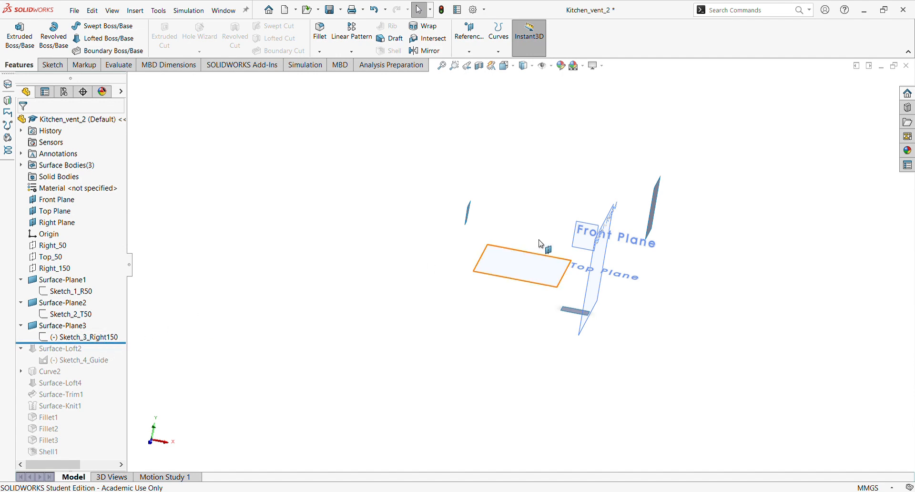
middle_drag(545, 246, 604, 233)
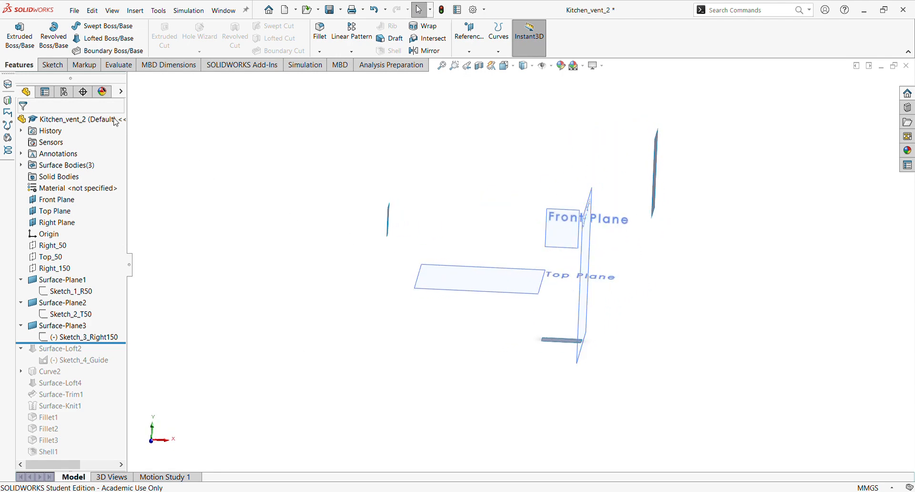
click(53, 66)
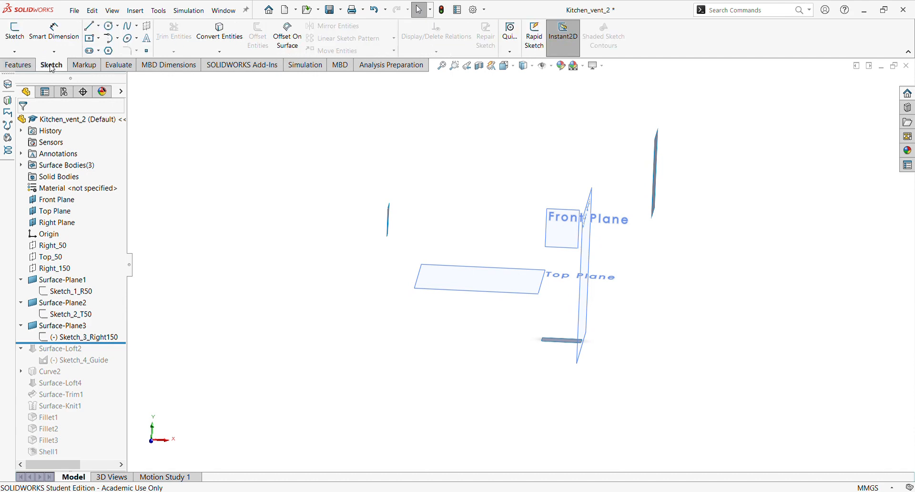
click(14, 52)
click(27, 74)
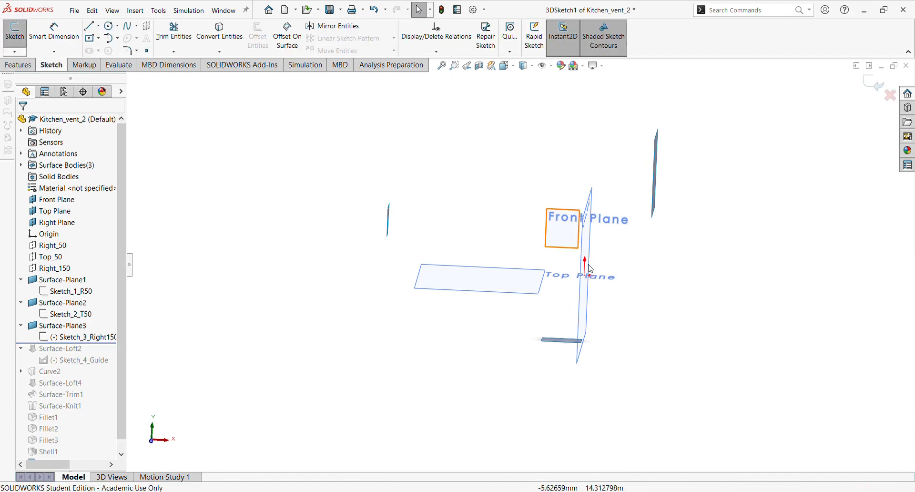
scroll(613, 269, up, 2)
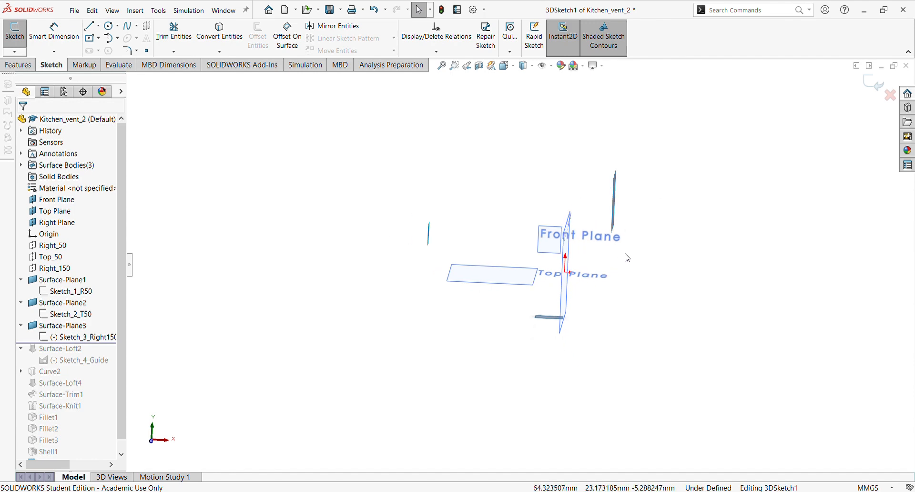
middle_drag(627, 257, 655, 299)
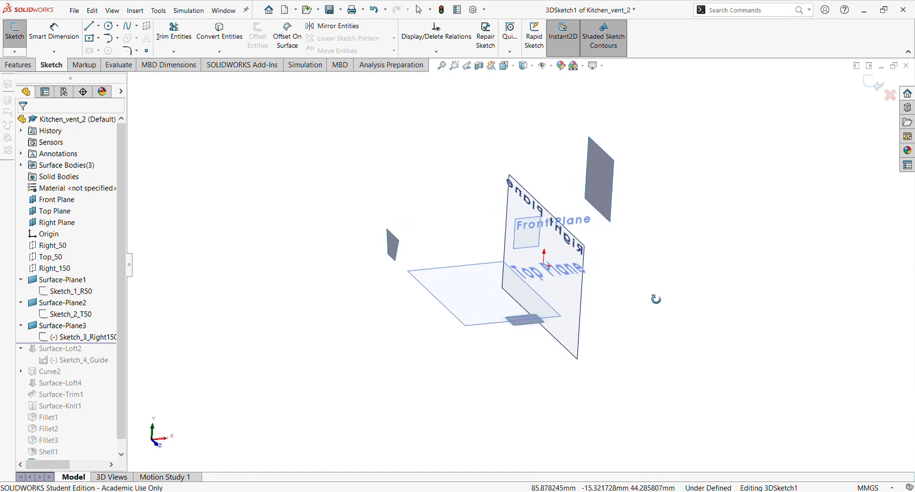
middle_drag(655, 299, 642, 293)
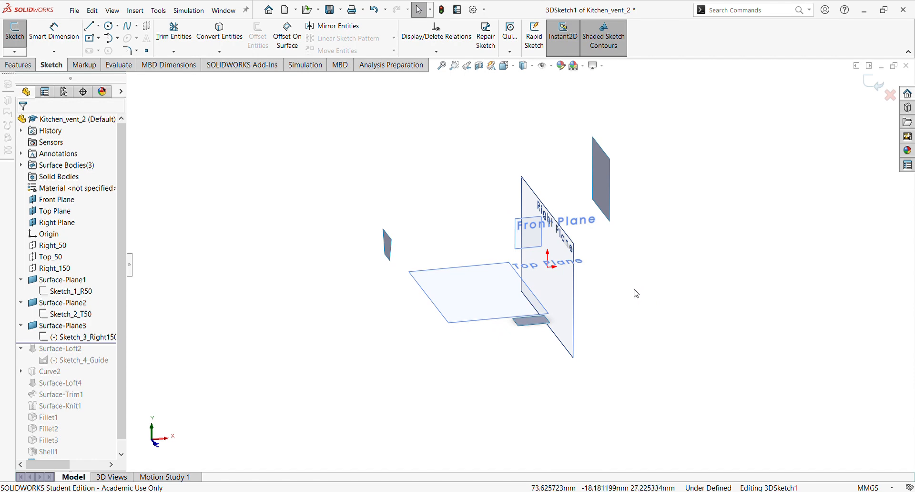
middle_drag(632, 244, 606, 177)
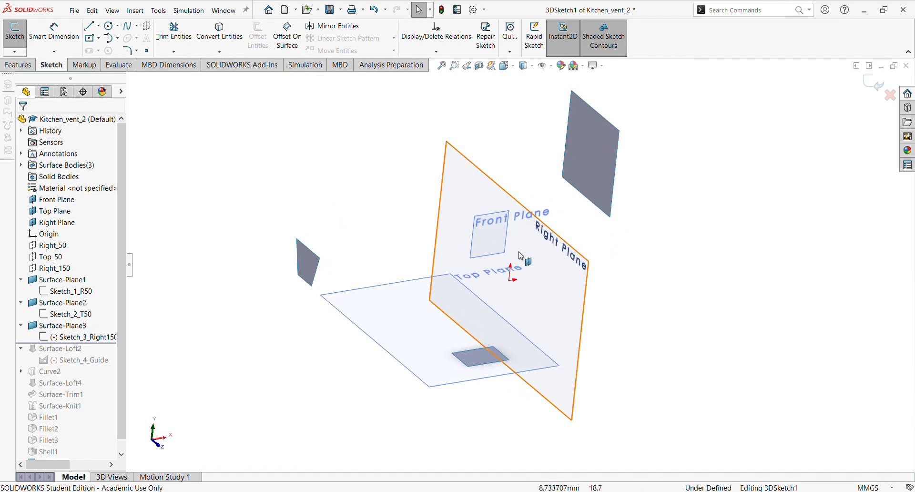
click(473, 358)
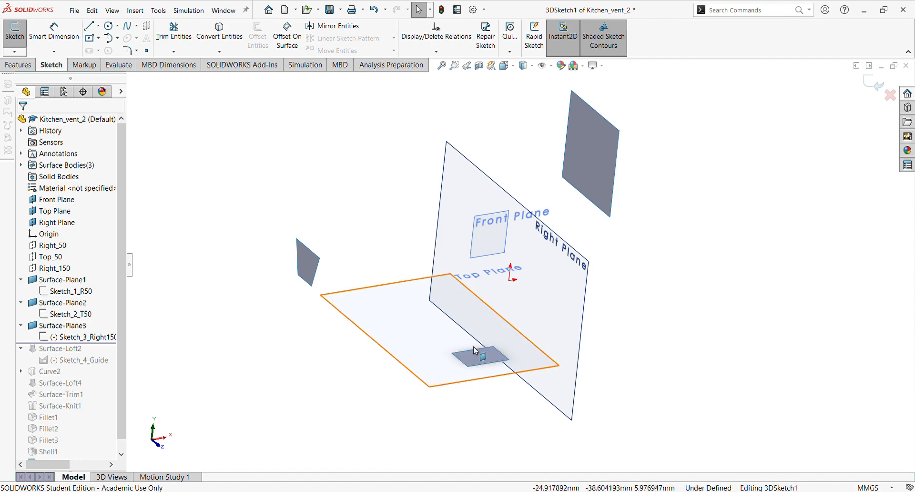
scroll(498, 302, up, 2)
middle_drag(499, 303, 534, 328)
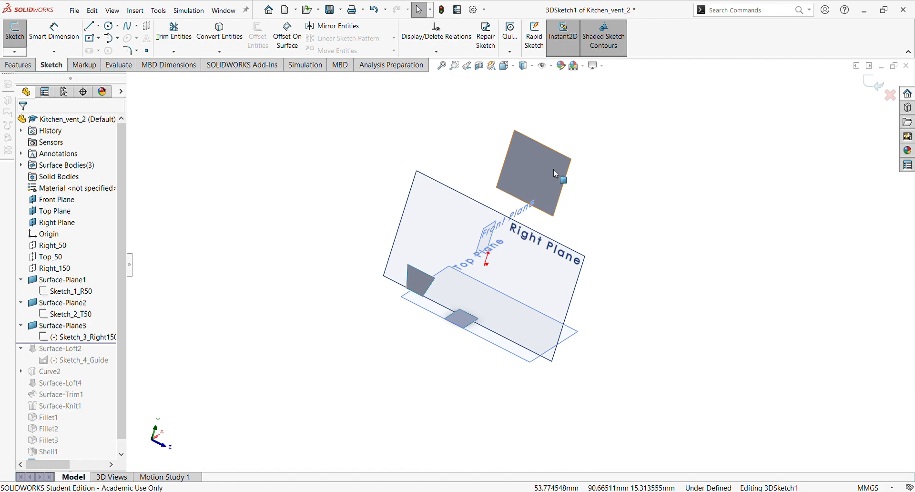
middle_drag(556, 174, 562, 176)
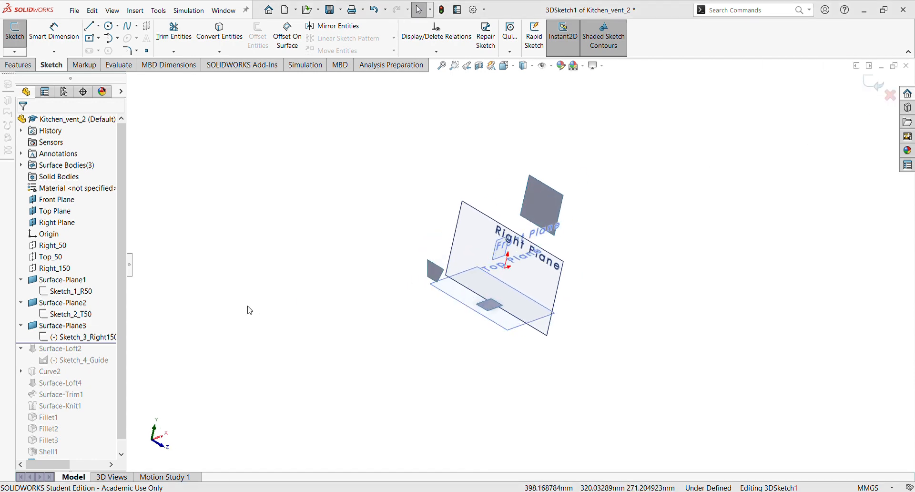
double_click(442, 258)
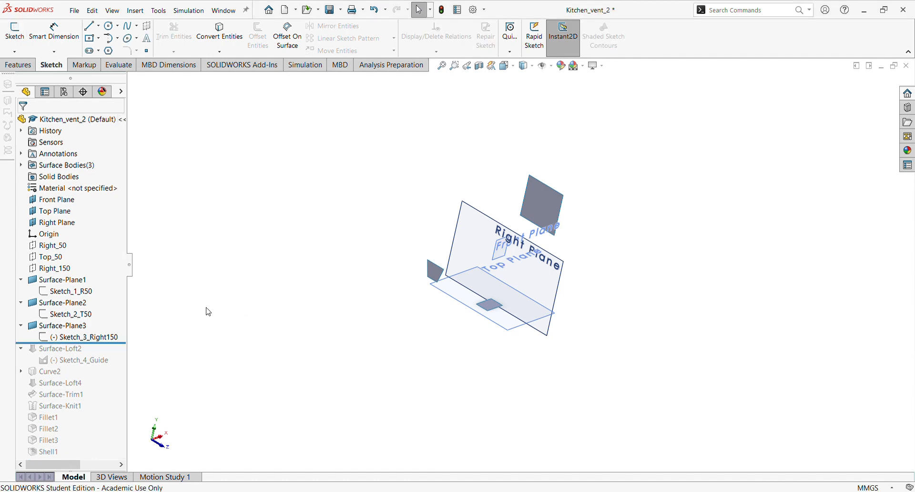
- Roll the model history forward past Surface-Loft2 and open Sketch_4_Guide to examine the guide curve between the profiles, exiting the sketch when done
mouse_move(105, 350)
mouse_down()
mouse_move(111, 361)
mouse_move(87, 363)
mouse_up()
click(81, 361)
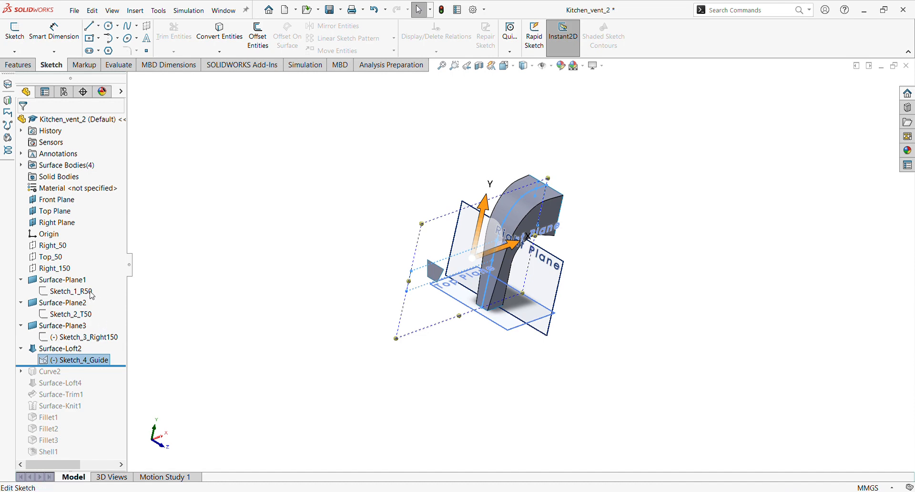
click(92, 295)
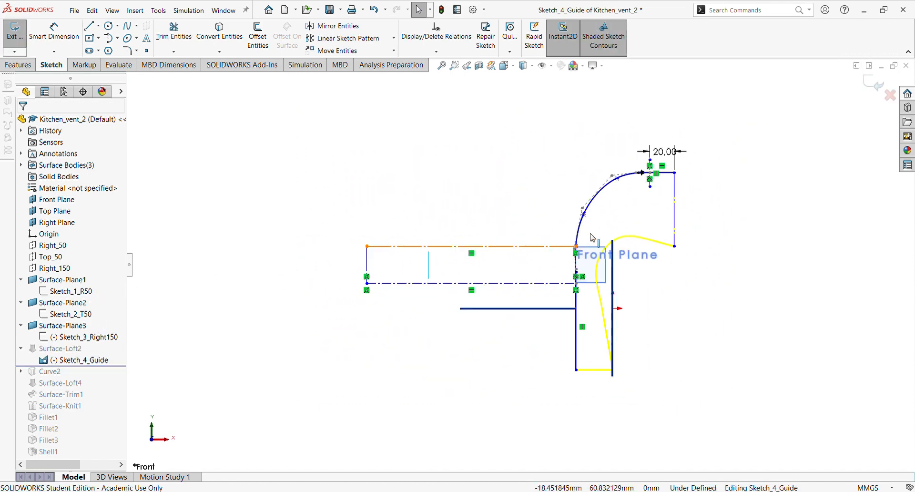
mouse_move(592, 238)
middle_down()
mouse_move(627, 319)
mouse_move(600, 302)
mouse_move(650, 306)
mouse_move(636, 314)
mouse_move(644, 328)
middle_up()
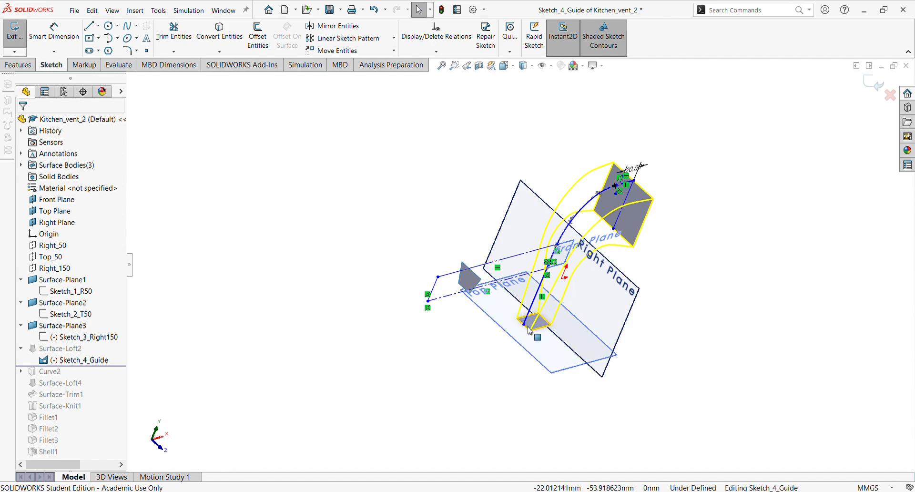
scroll(529, 317, down, 2)
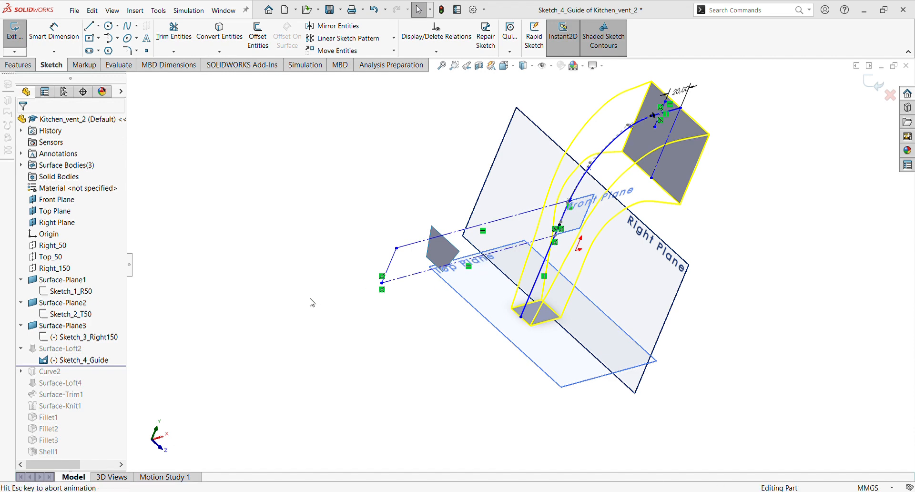
key(ctrl+b)
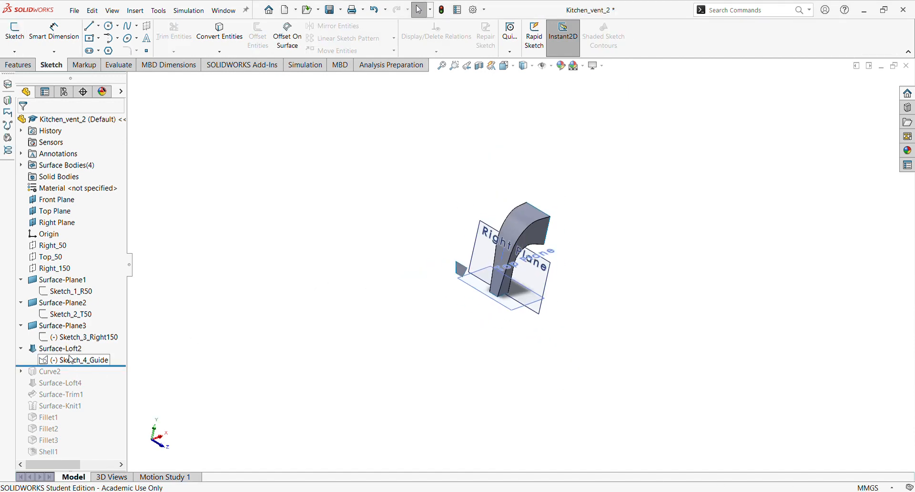
- Open Surface-Loft2 for editing and delete its existing guide curve group while keeping both surface body profiles
click(70, 352)
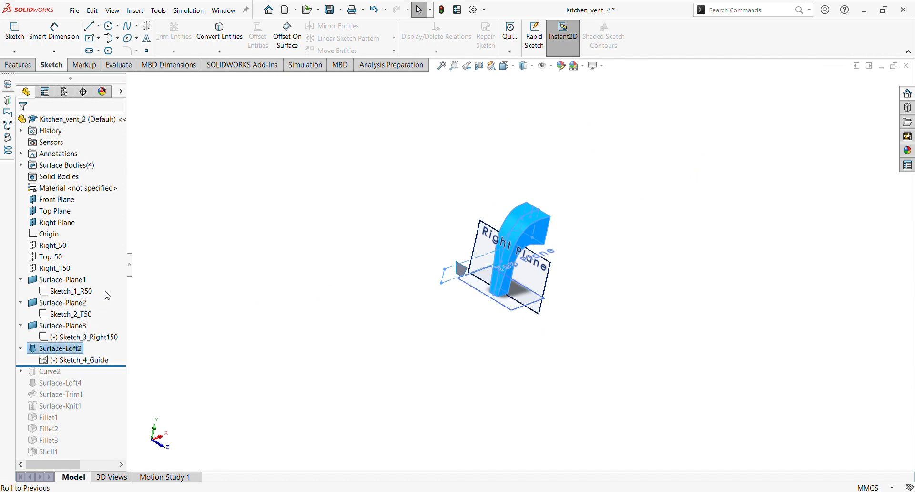
click(80, 258)
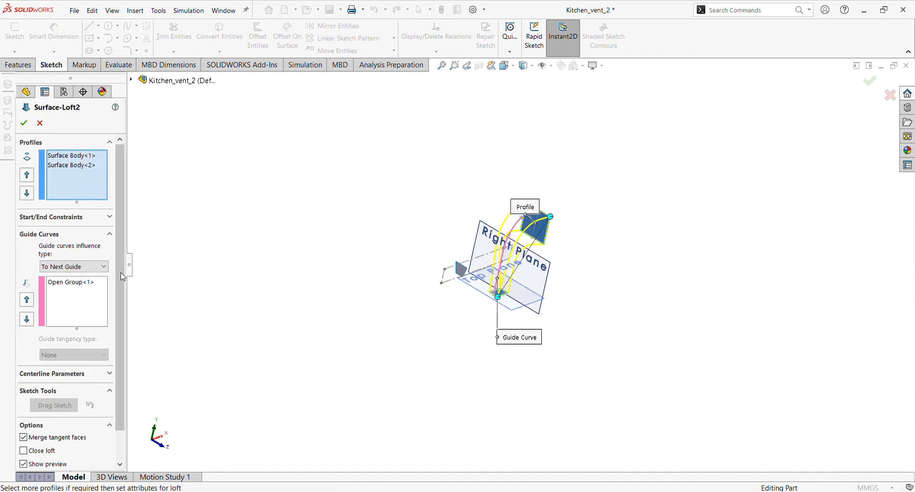
click(84, 285)
right_click(82, 285)
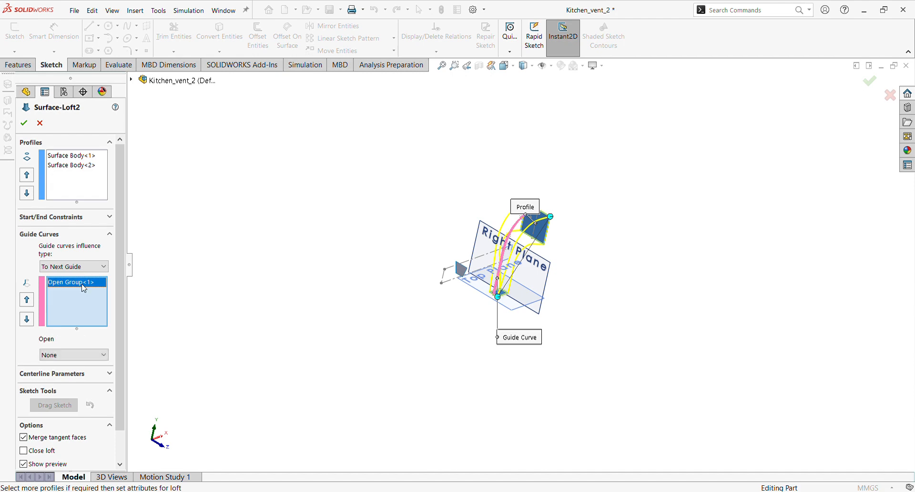
click(111, 303)
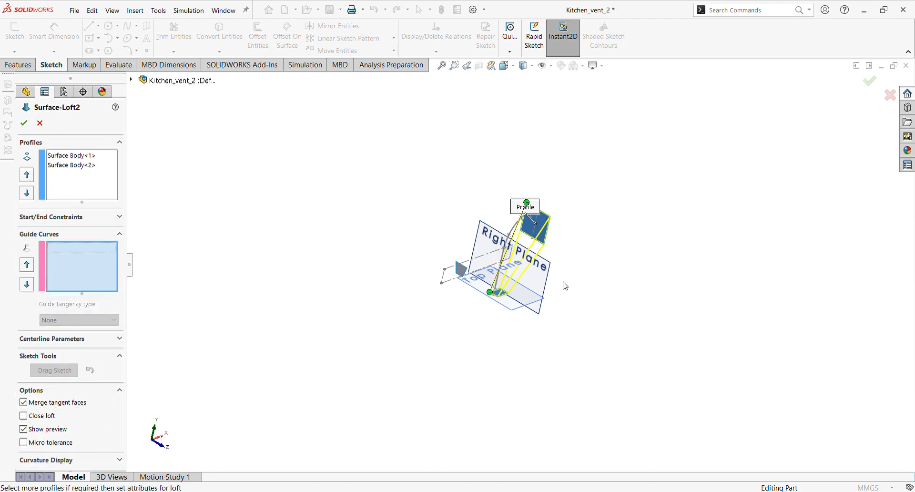
- Select the guide sketch's upper line, tangent arc and lower line as an open group guide curve for Surface-Loft2 and accept the loft
middle_drag(565, 285, 579, 202)
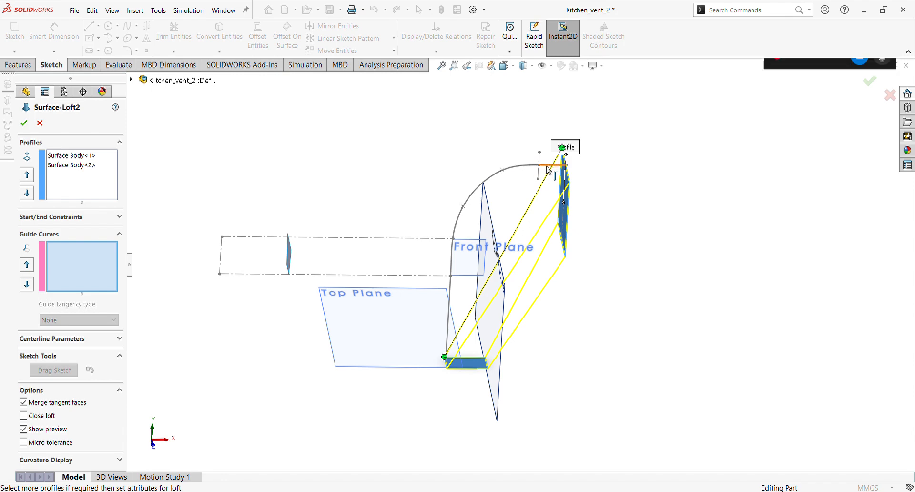
click(597, 199)
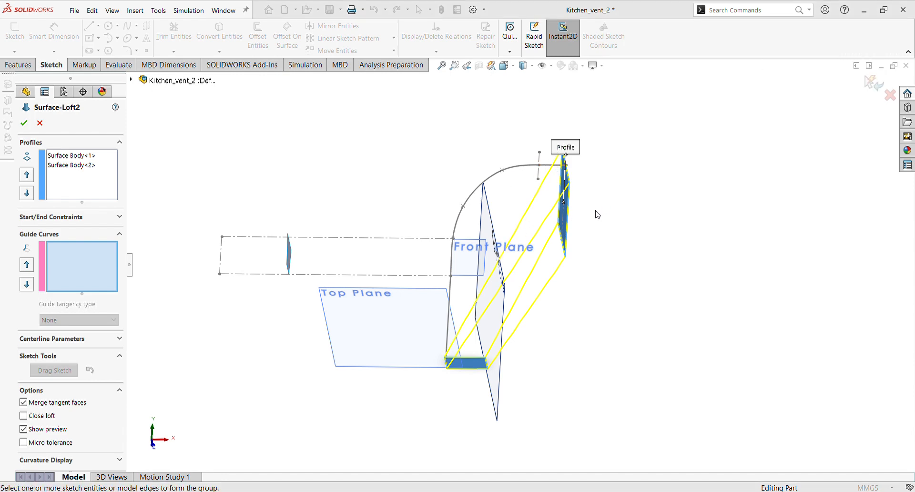
click(549, 167)
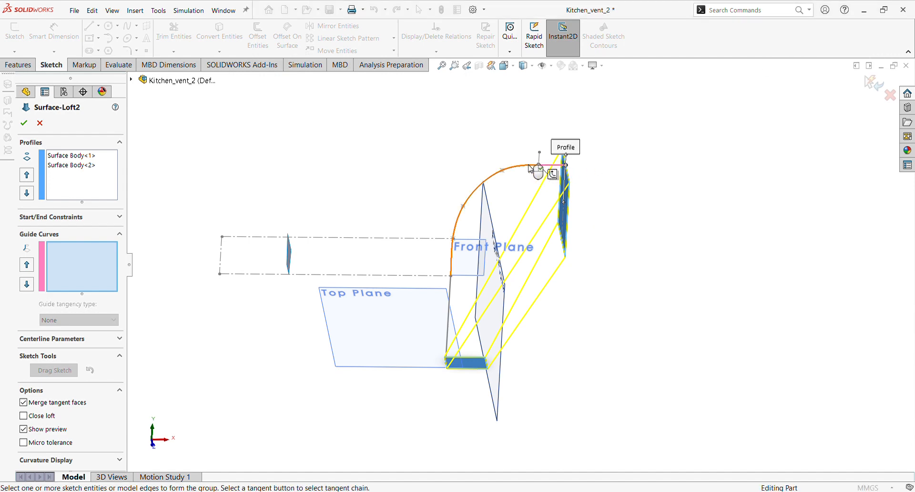
click(449, 310)
right_click(451, 310)
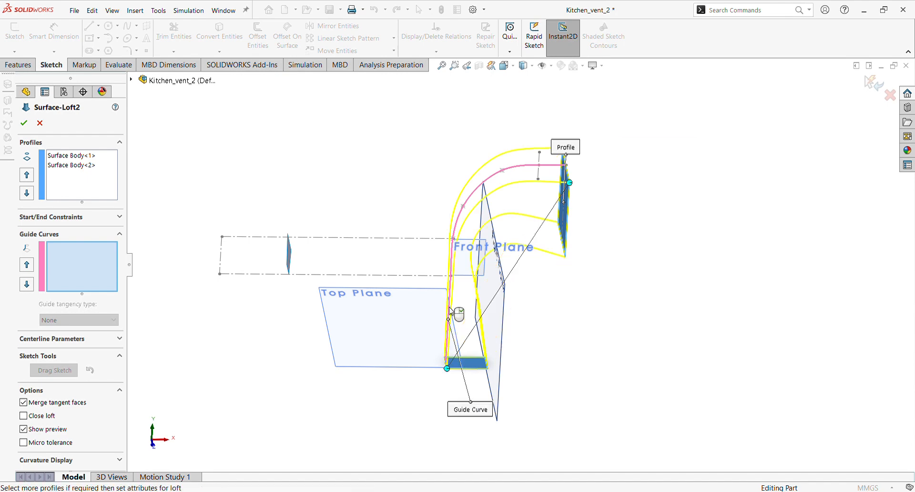
middle_drag(507, 268, 554, 277)
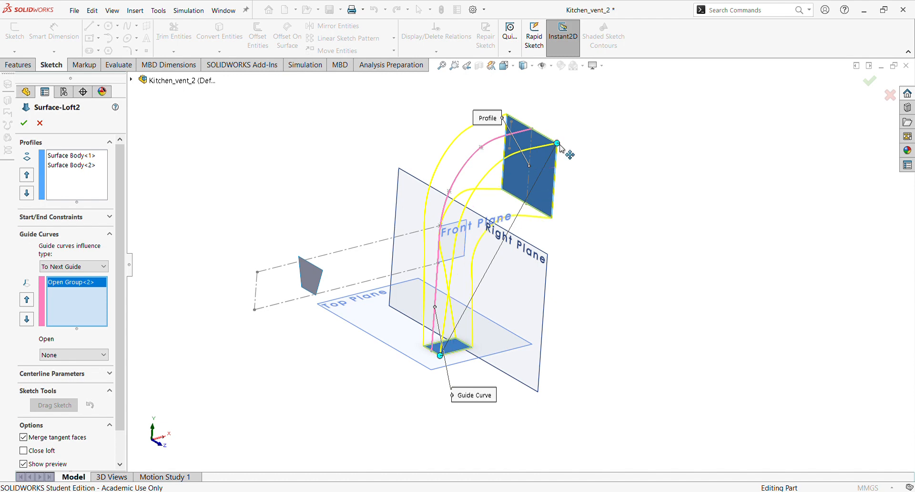
click(24, 124)
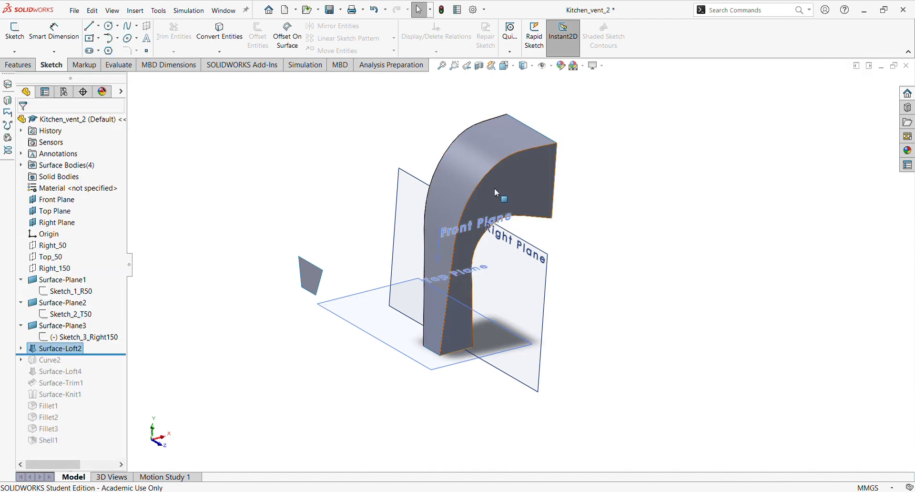
- Examine the curved loft and the separate trapezoidal Surface-Plane3 profile from several angles
middle_drag(588, 192, 499, 249)
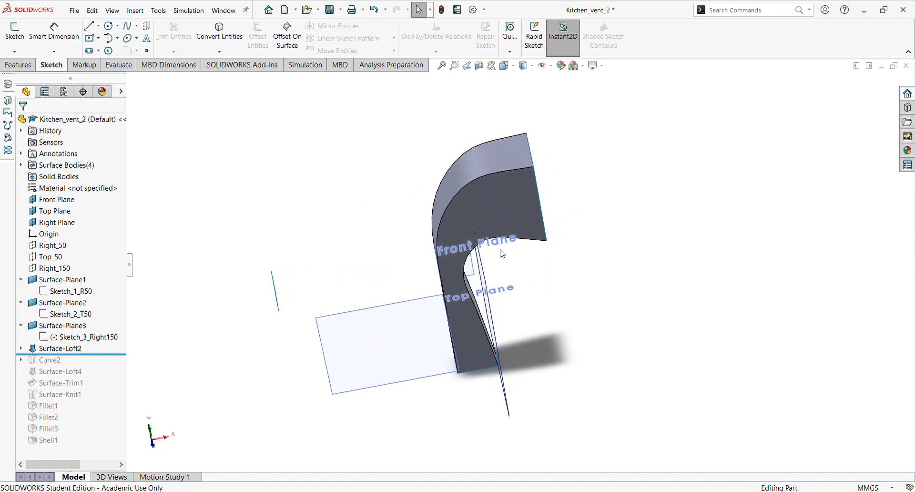
scroll(515, 253, up, 4)
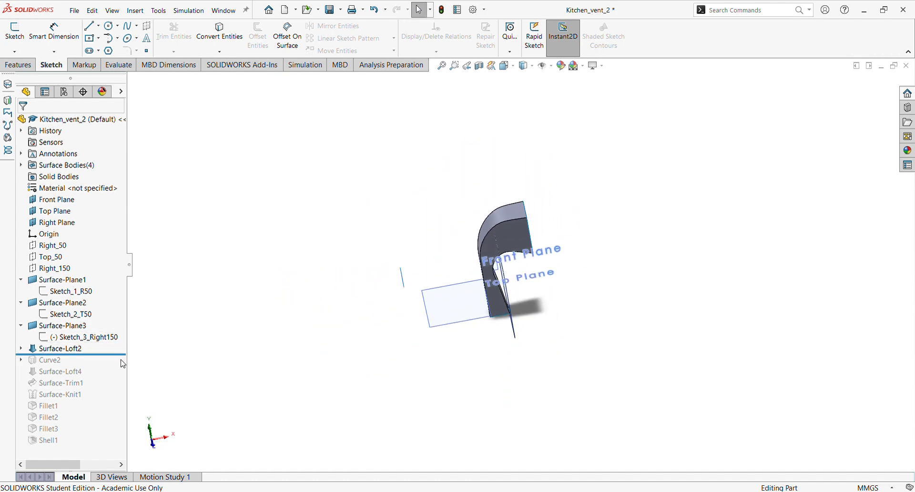
middle_drag(375, 312, 463, 288)
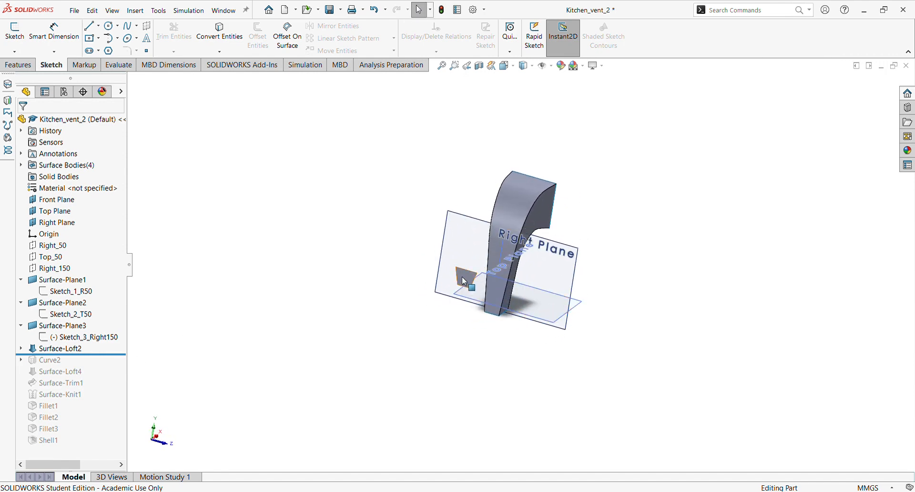
click(465, 286)
scroll(467, 285, down, 2)
middle_drag(467, 285, 514, 259)
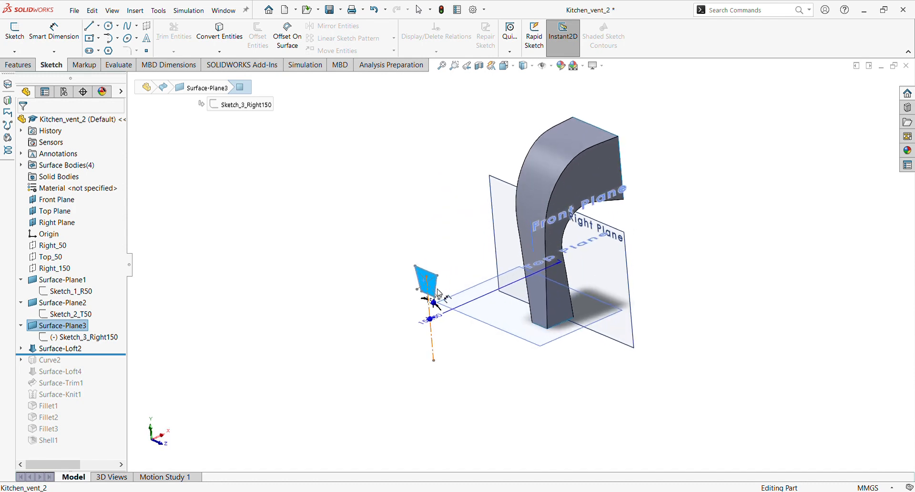
click(530, 260)
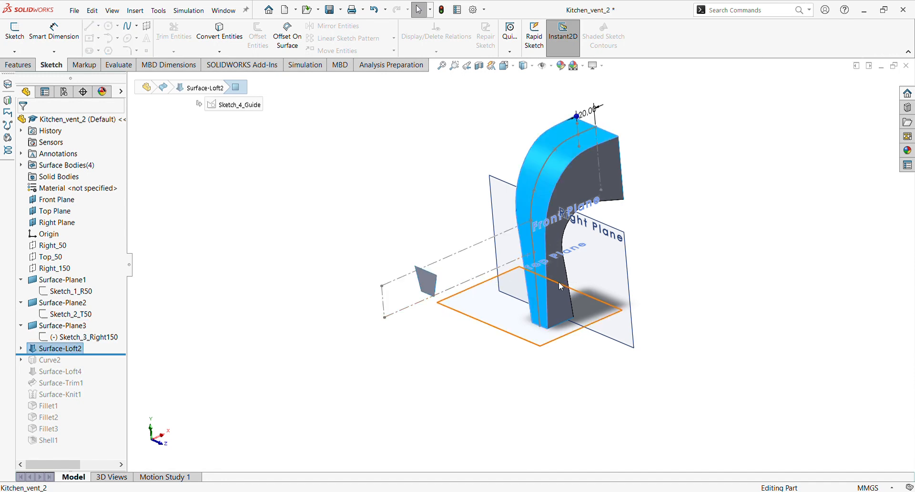
click(694, 253)
middle_drag(625, 293, 548, 270)
scroll(567, 266, down, 2)
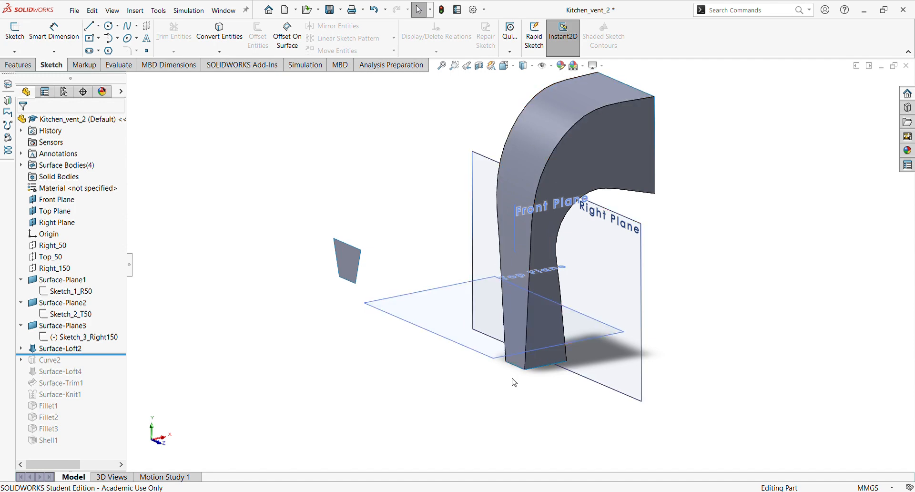
- Start a new sketch on the Right_150 plane and view it from the side facing the trapezoidal profile
click(20, 349)
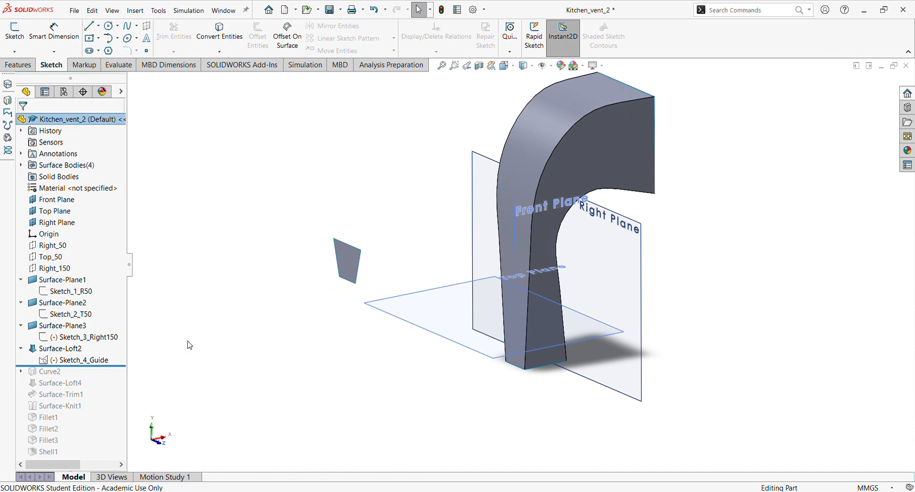
click(347, 273)
click(295, 275)
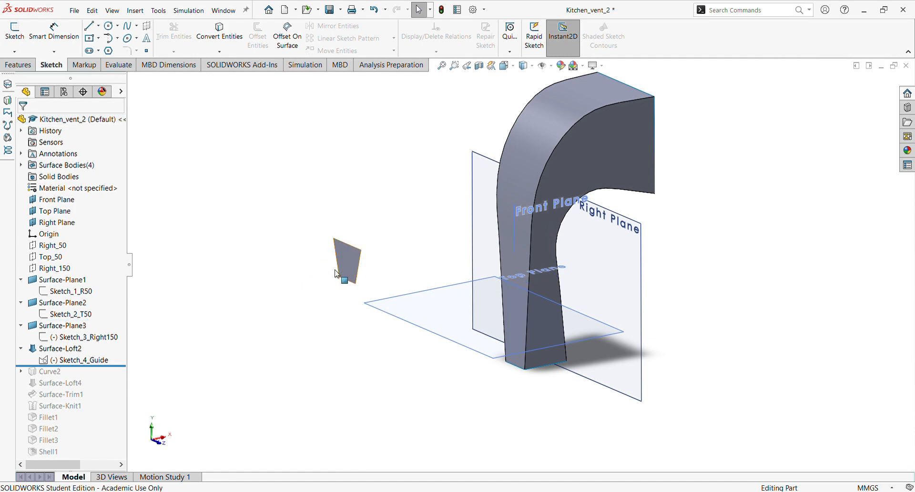
click(49, 268)
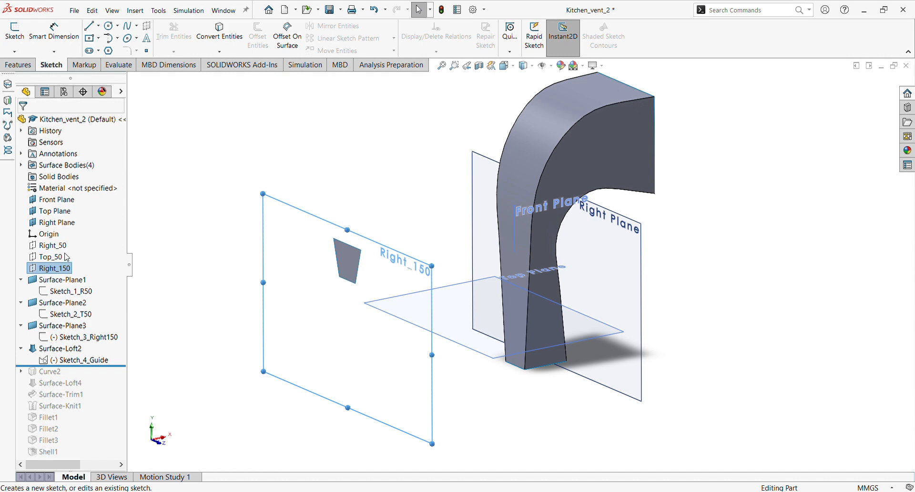
click(65, 253)
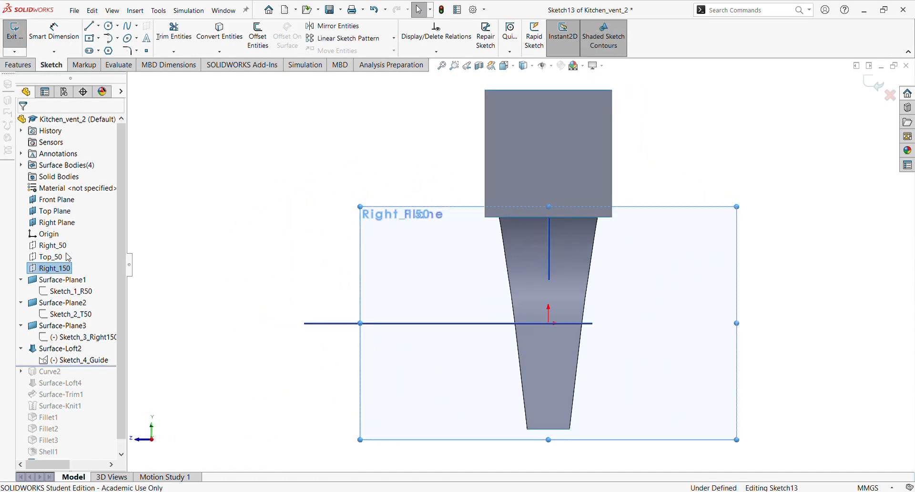
click(515, 67)
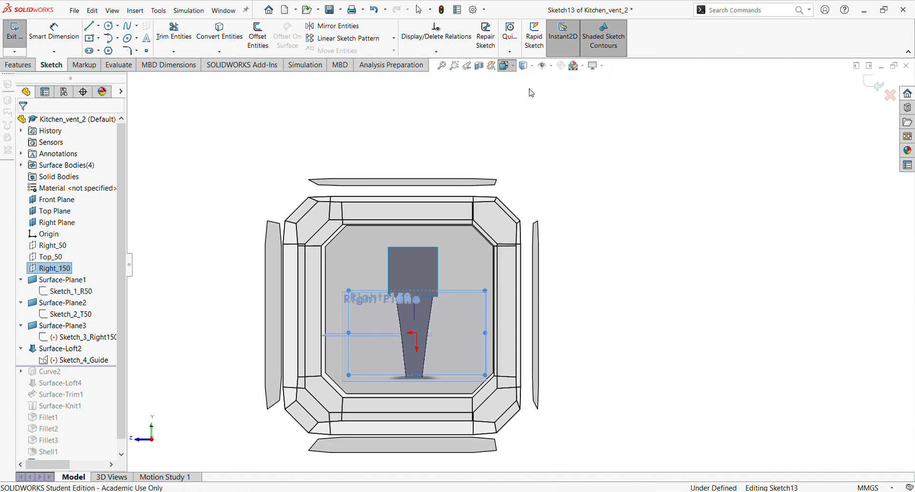
click(561, 116)
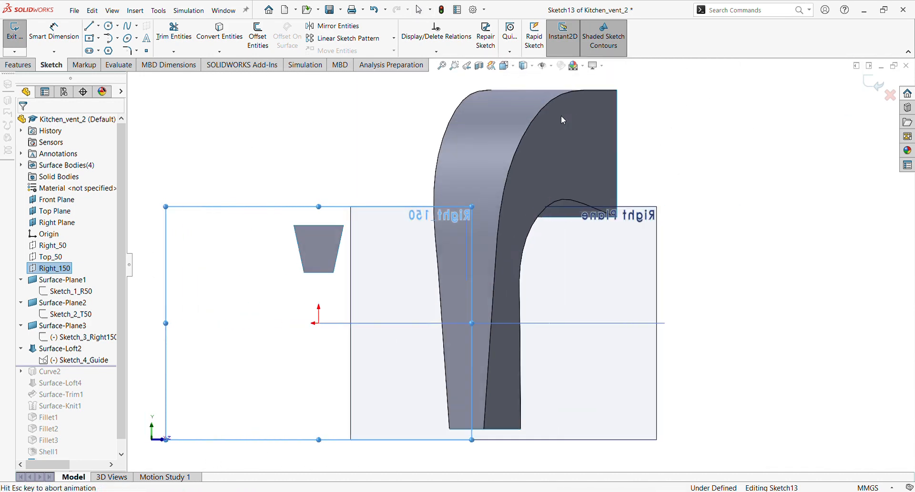
scroll(580, 201, up, 3)
scroll(527, 245, down, 3)
scroll(528, 248, down, 2)
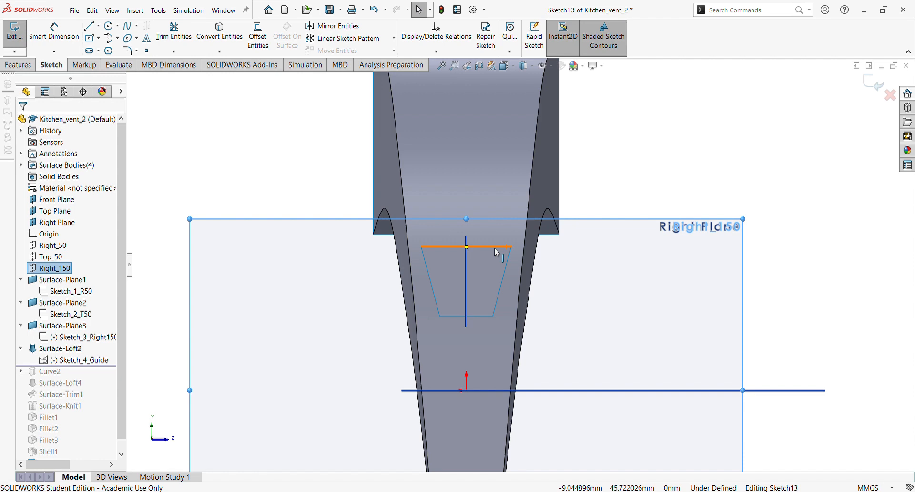
- Select all four edges of the trapezoidal Surface-Plane3 profile in the new sketch
click(494, 248)
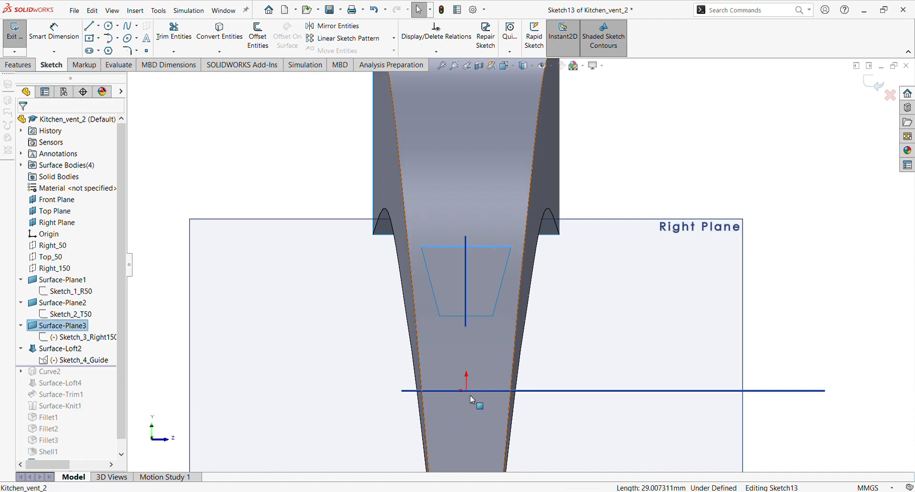
ctrl+click(479, 315)
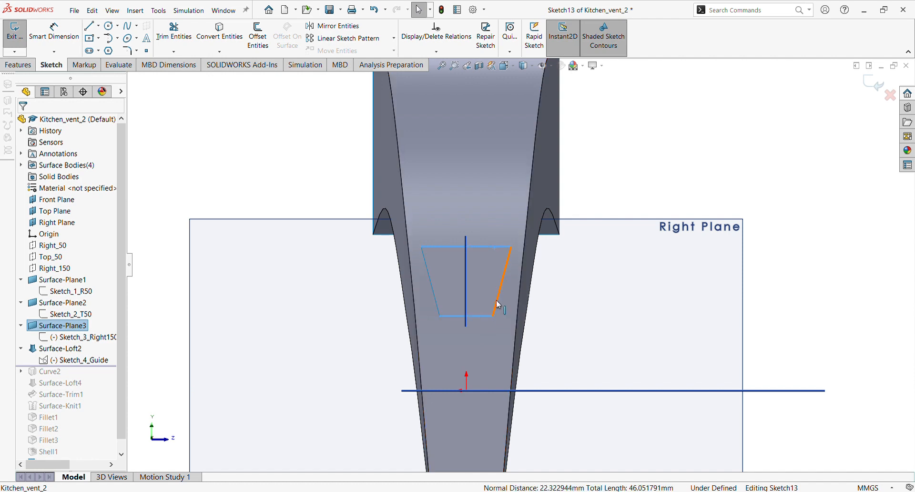
ctrl+click(496, 299)
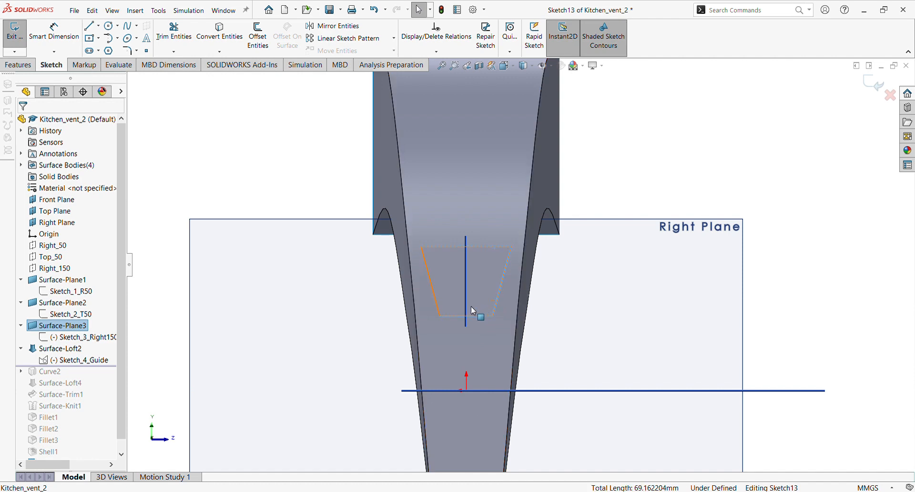
ctrl+click(434, 290)
middle_drag(449, 288, 435, 360)
scroll(493, 257, up, 1)
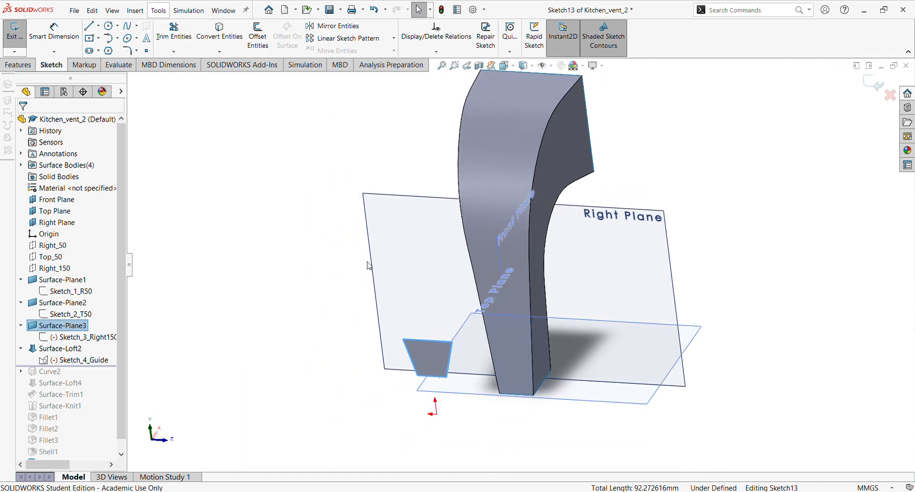
- Orient the model to the standard Right view and then normal to the new sketch on Right_150
click(505, 66)
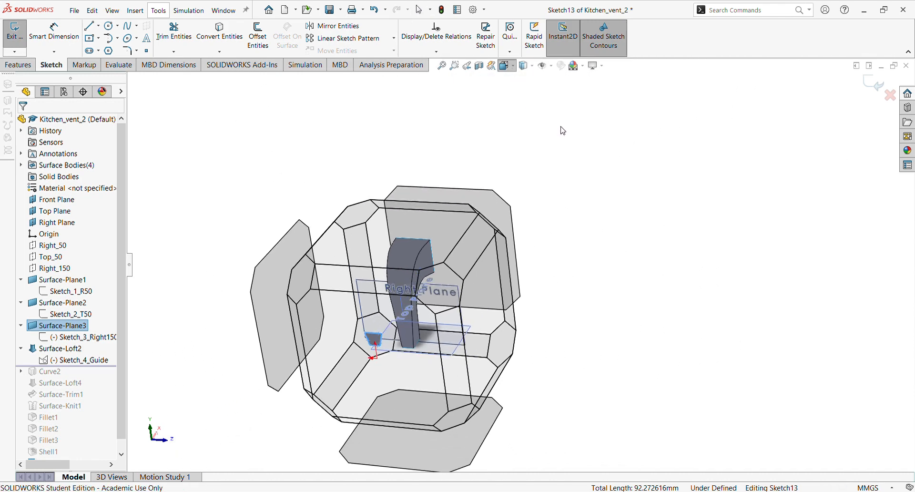
click(562, 119)
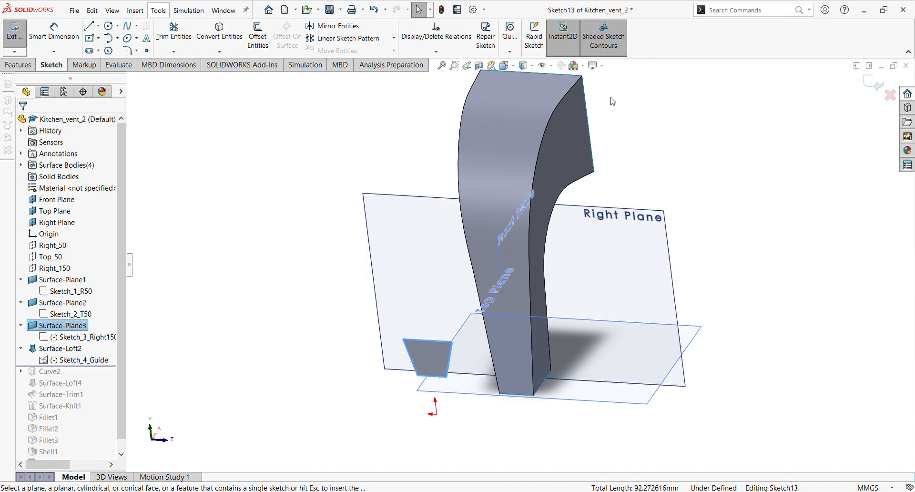
click(506, 65)
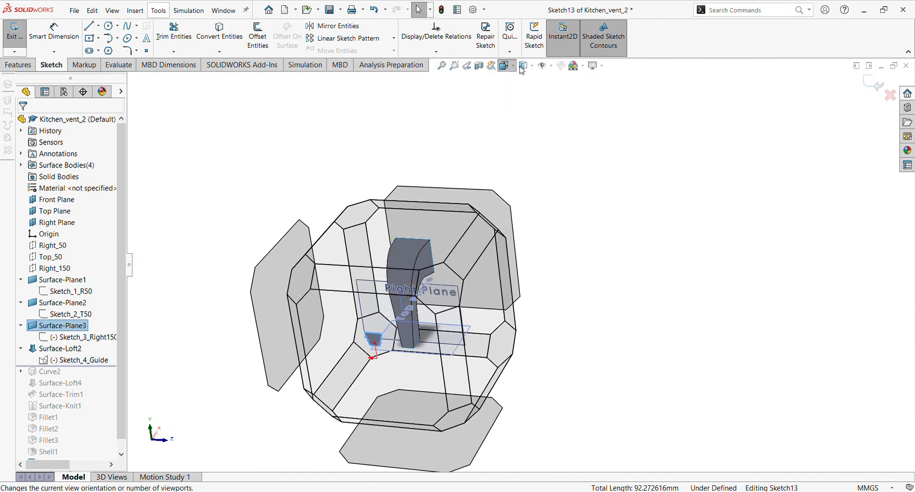
click(559, 121)
key(Escape)
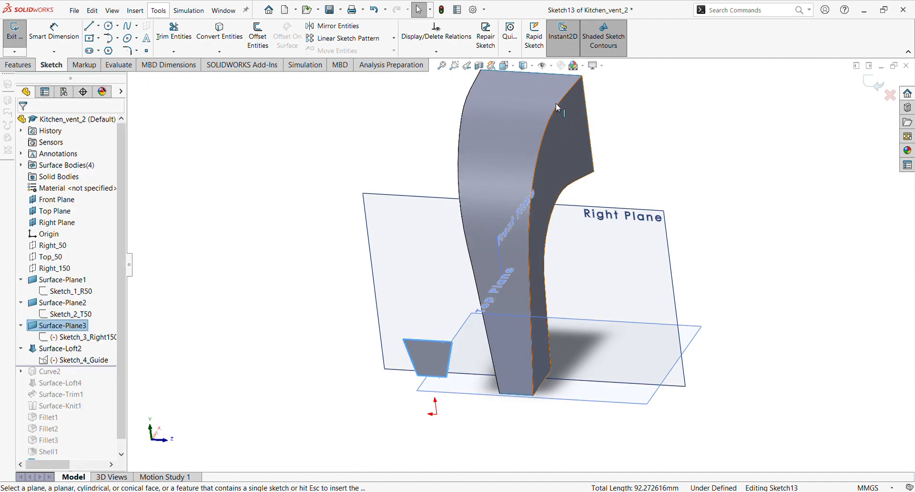
click(515, 68)
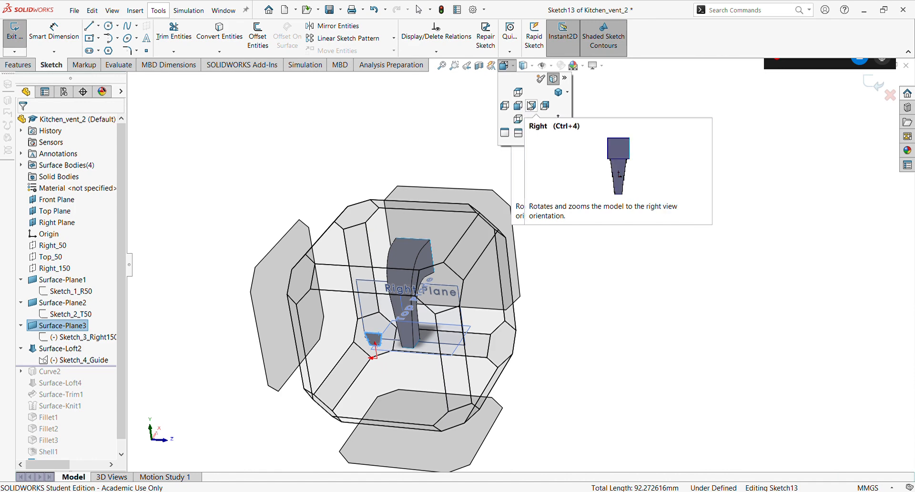
click(532, 107)
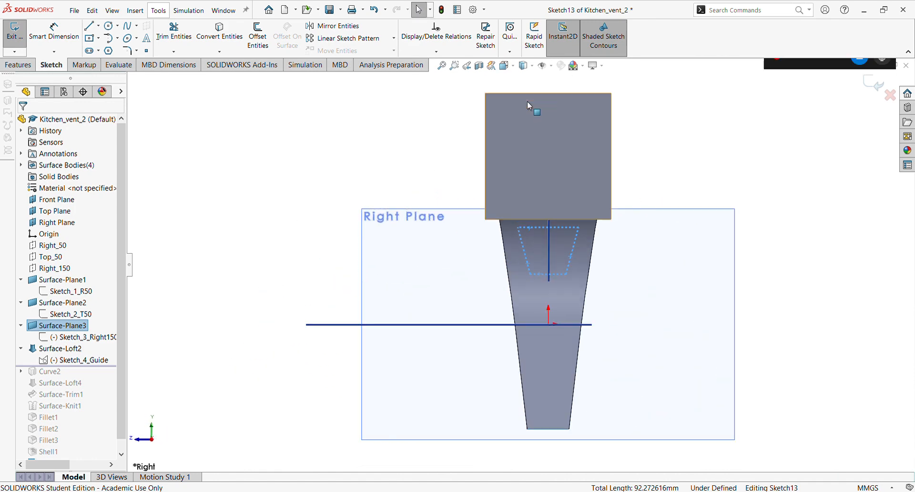
click(508, 66)
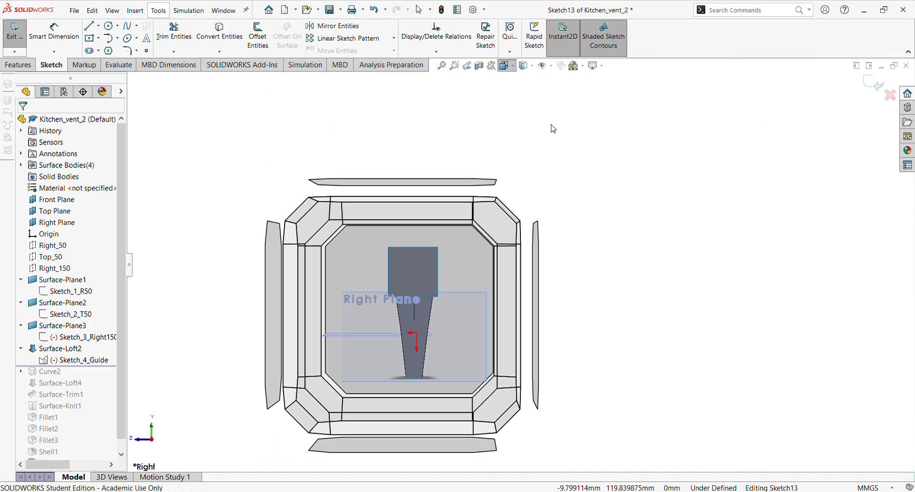
click(562, 116)
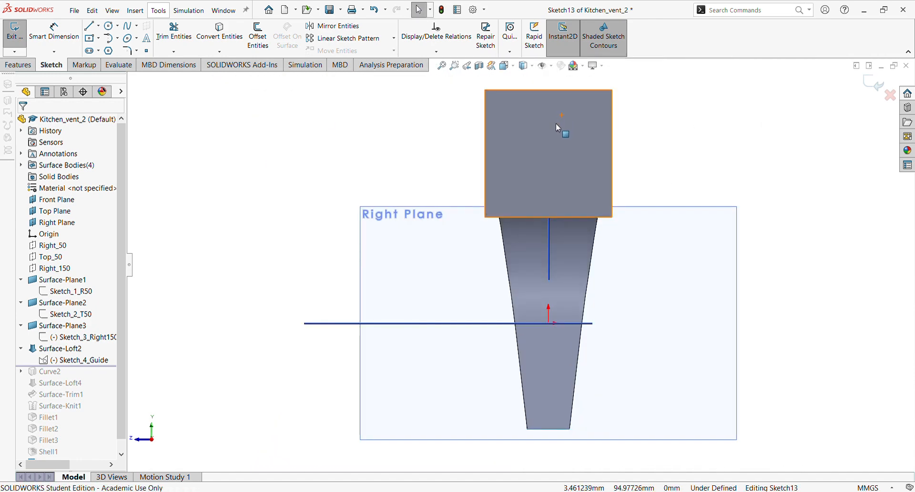
- Offset all four edges of the trapezoidal Surface-Plane3 profile outward by 2 mm
scroll(556, 99, up, 2)
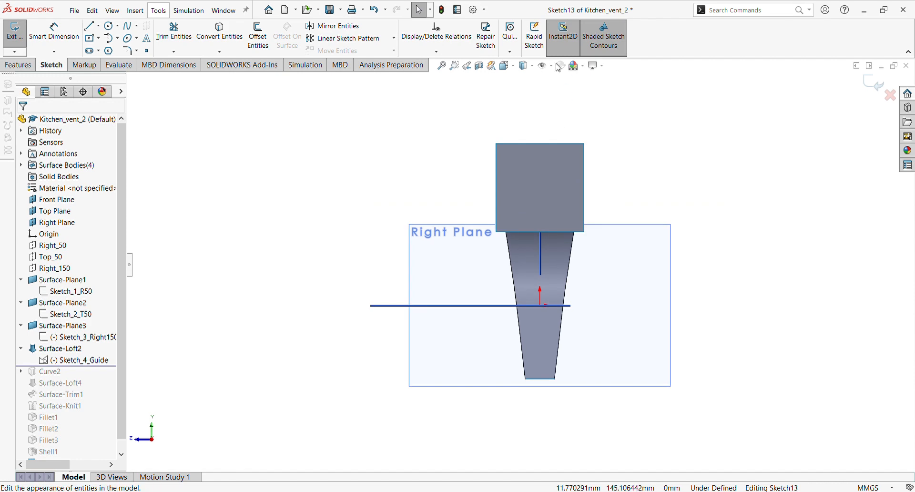
click(511, 69)
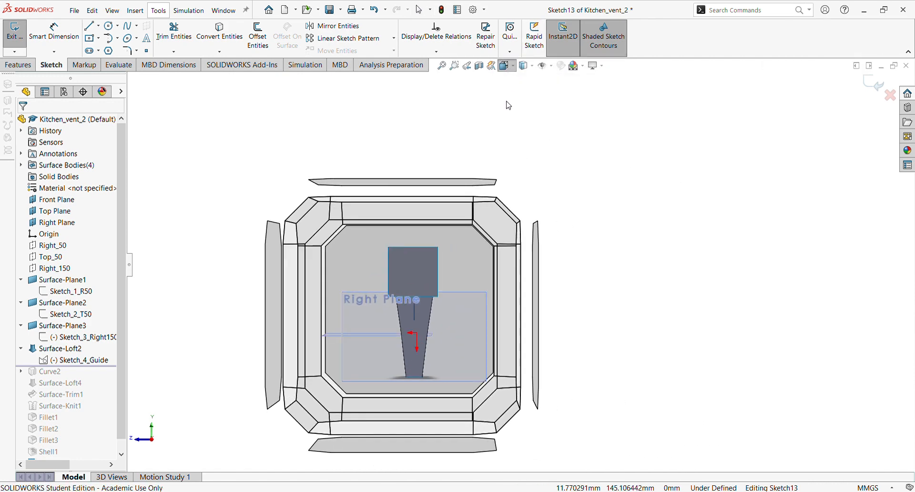
click(506, 106)
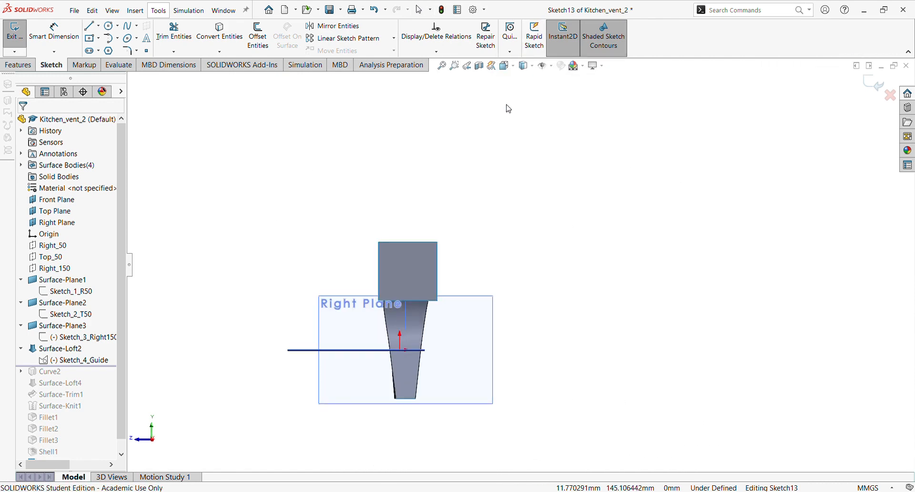
scroll(520, 265, up, 1)
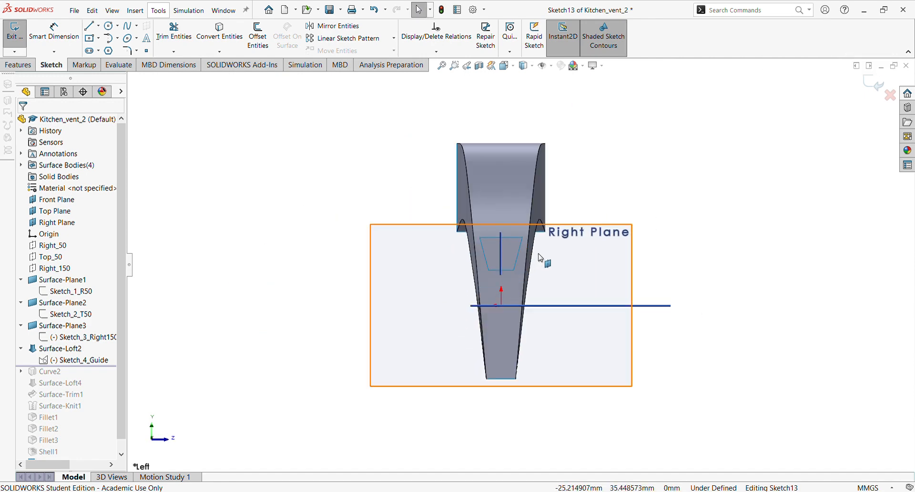
scroll(515, 267, down, 1)
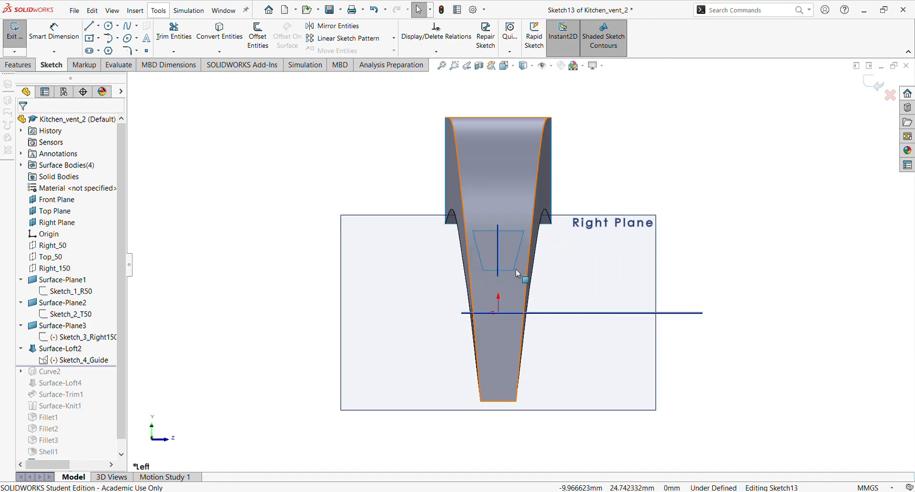
click(505, 230)
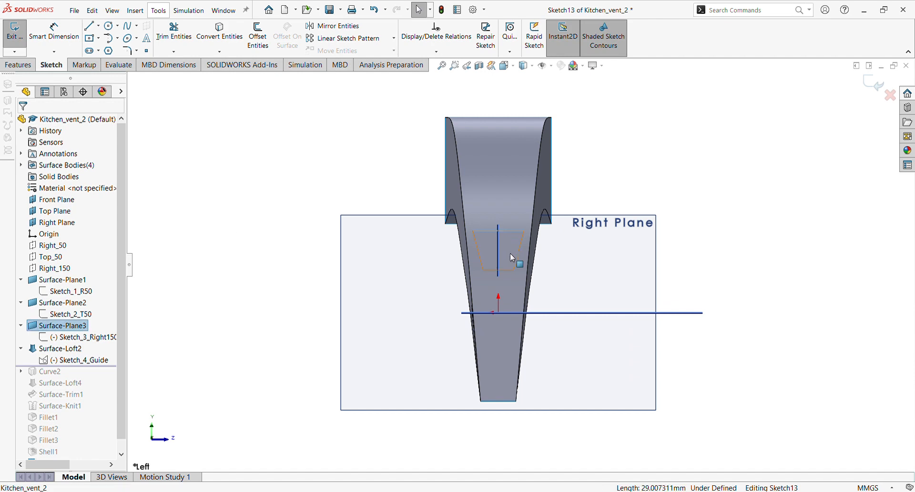
ctrl+click(518, 259)
ctrl+click(506, 271)
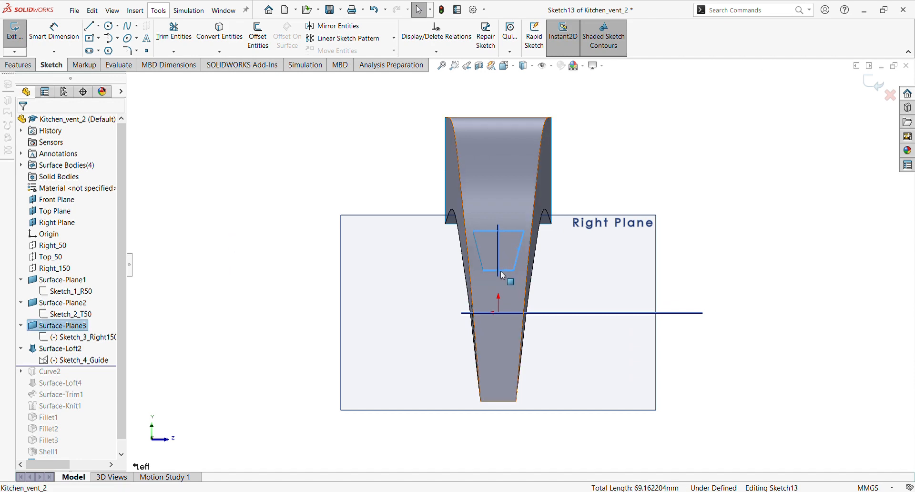
ctrl+click(480, 252)
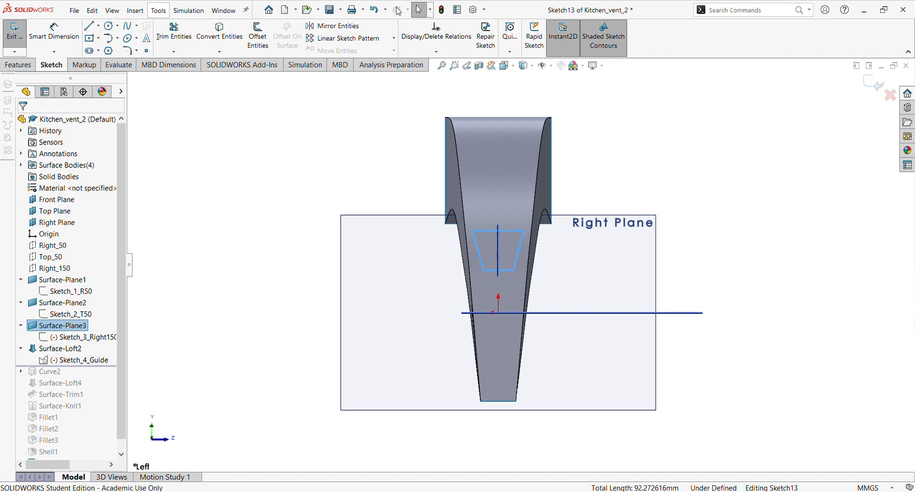
click(257, 38)
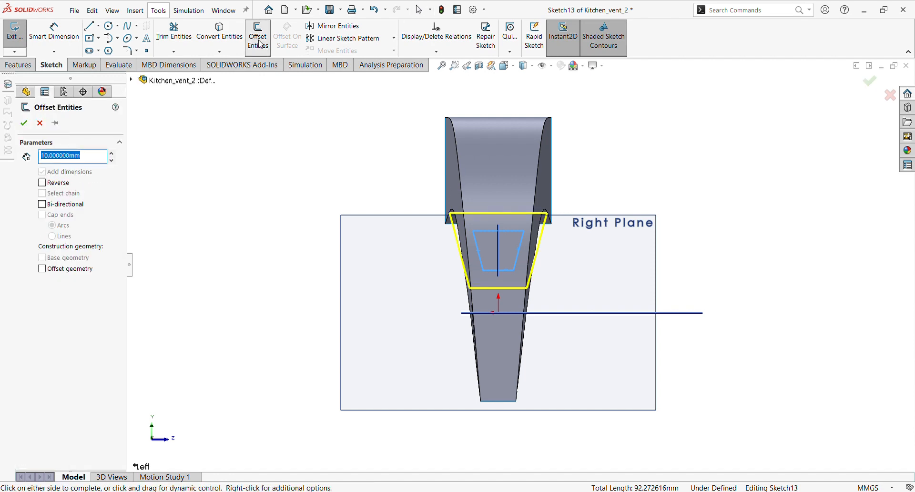
text(2)
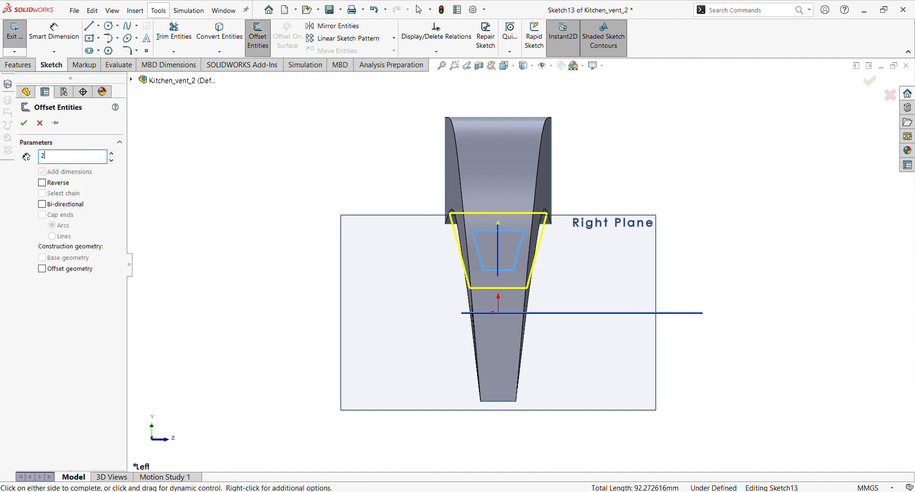
key(Return)
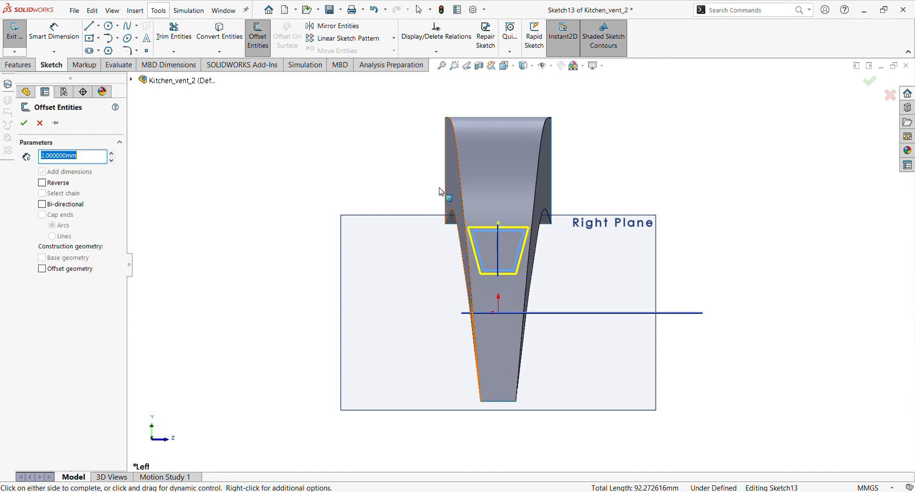
click(25, 124)
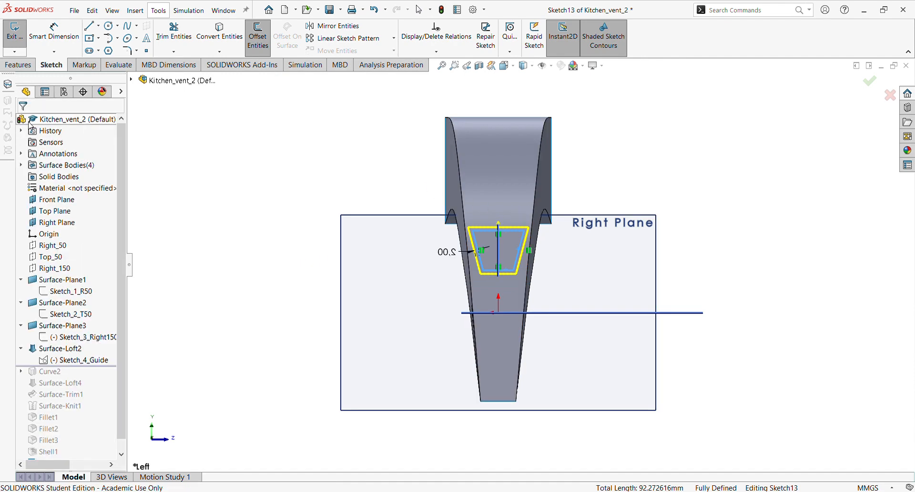
- Convert the four offset lines around the trapezoidal profile to construction geometry
middle_drag(529, 260, 407, 298)
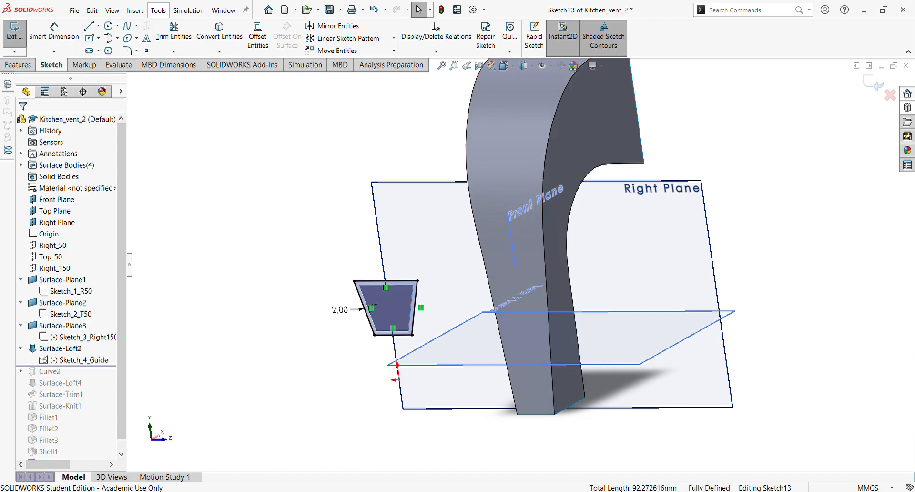
mouse_move(577, 204)
middle_down()
mouse_move(640, 176)
mouse_move(618, 165)
mouse_move(627, 160)
middle_up()
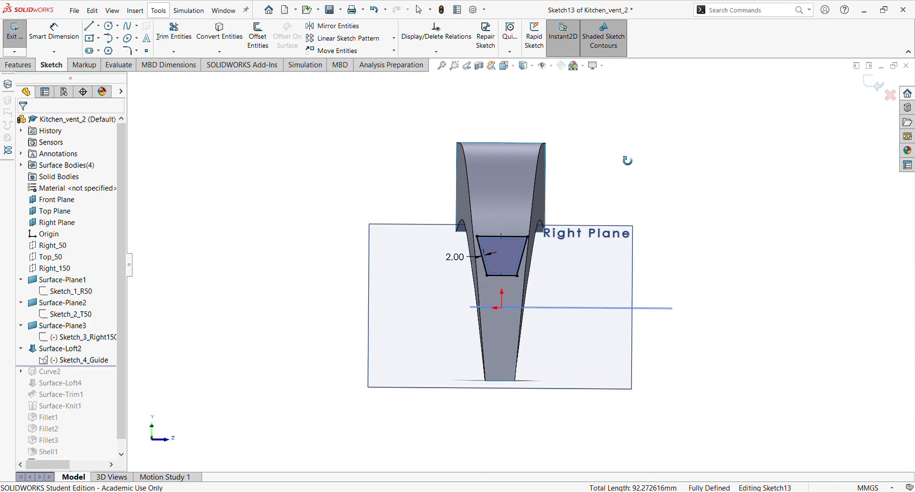
scroll(531, 238, down, 4)
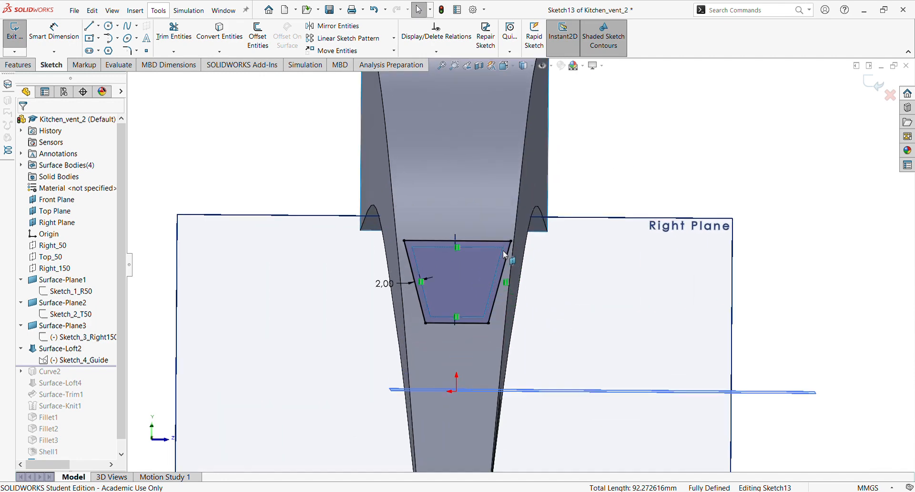
click(476, 240)
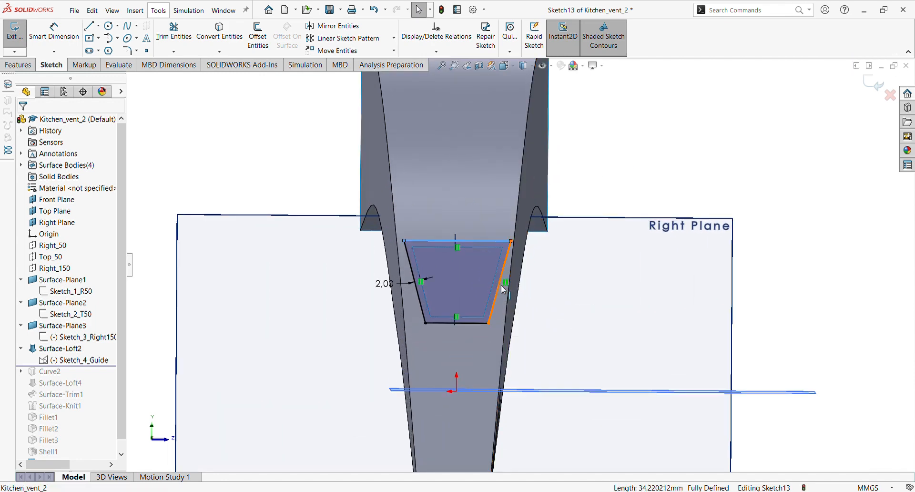
ctrl+click(501, 284)
ctrl+click(474, 323)
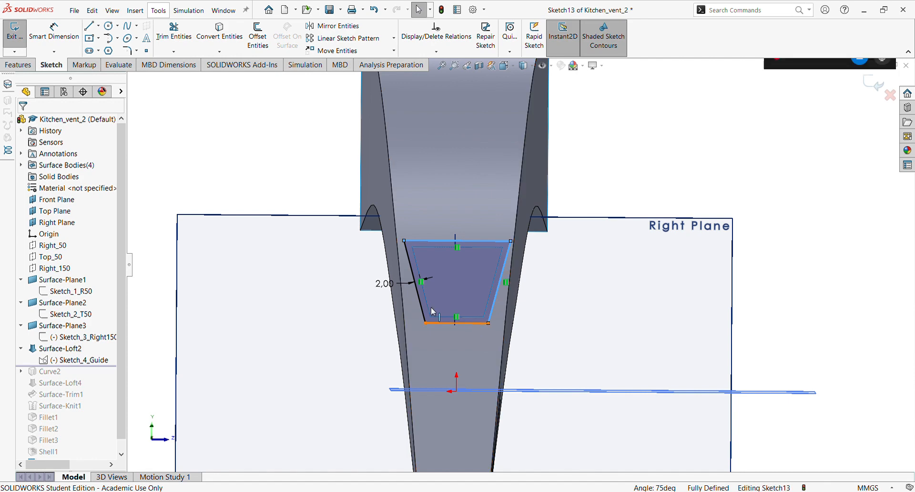
ctrl+click(420, 299)
click(458, 270)
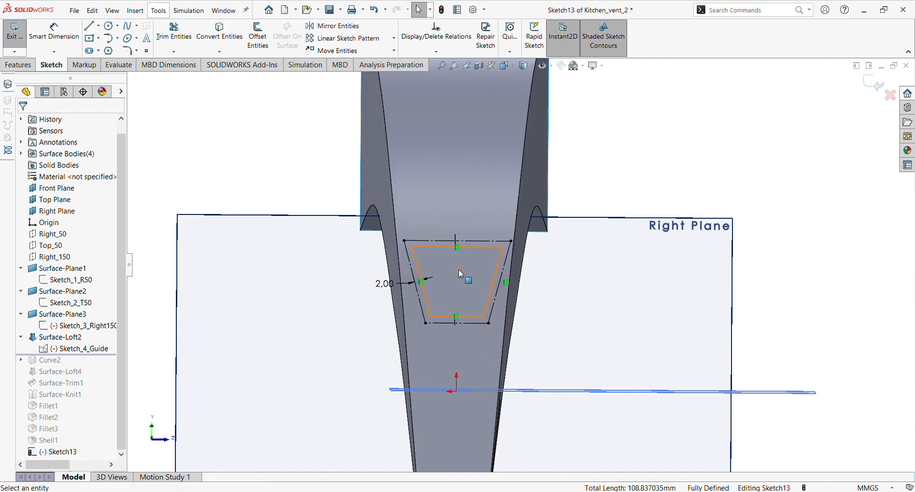
- Convert the two long curved edges on the front face of Surface-Loft2 into sketch entities
scroll(437, 233, up, 5)
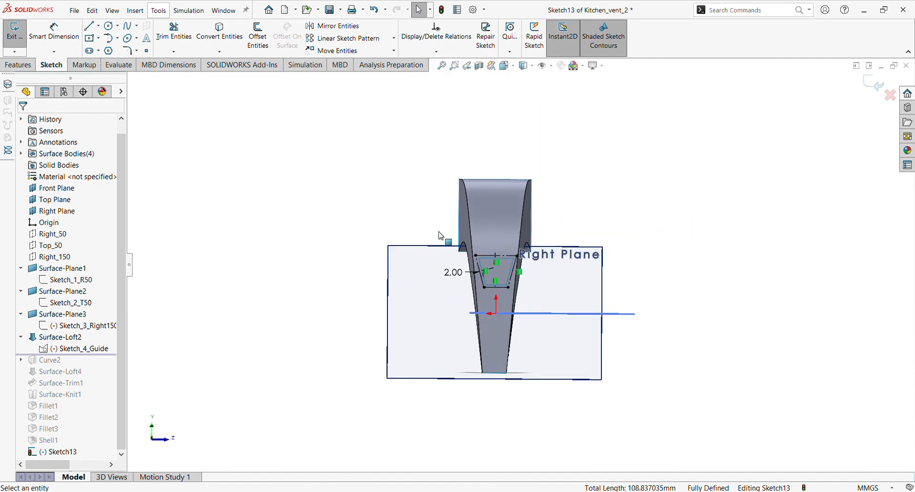
click(513, 67)
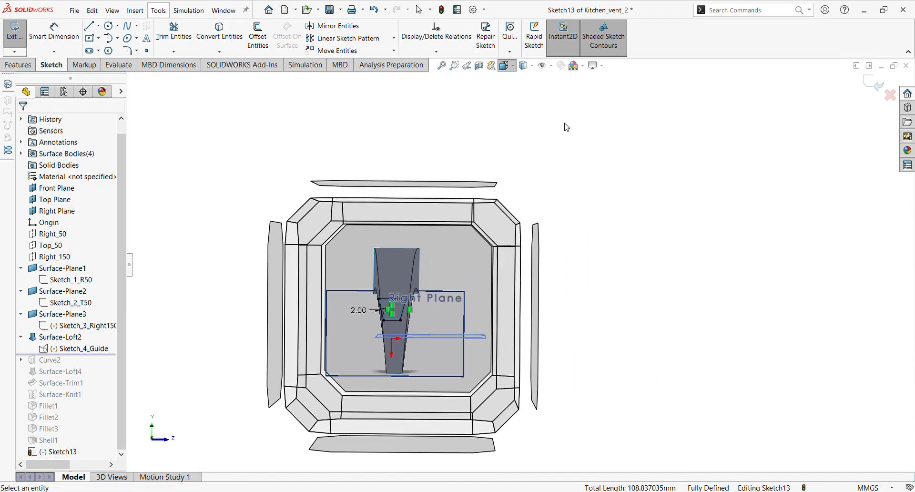
click(560, 121)
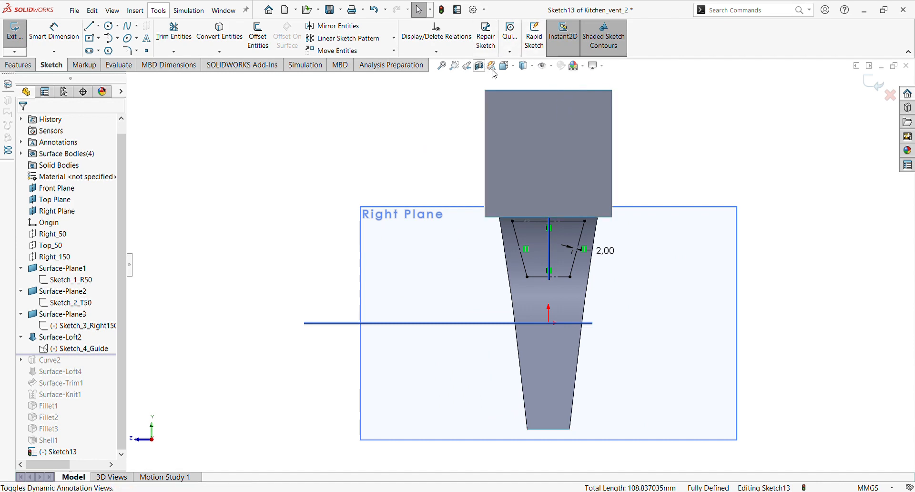
click(514, 68)
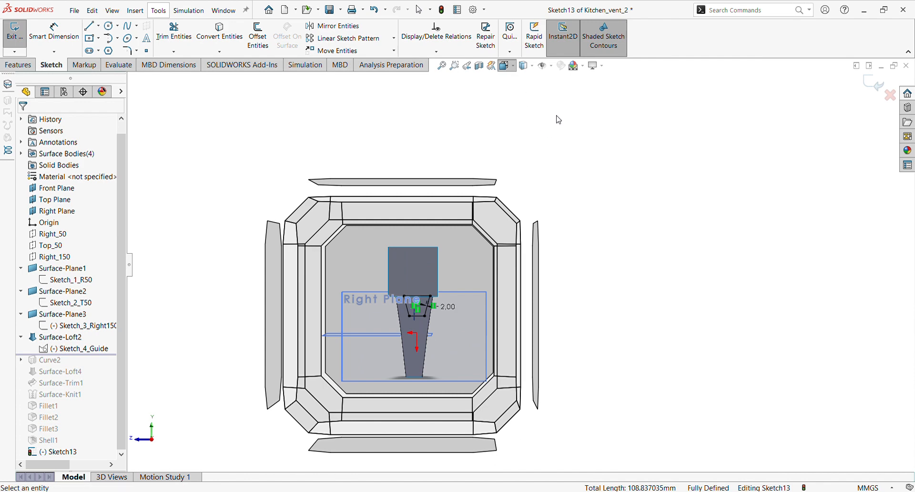
click(556, 118)
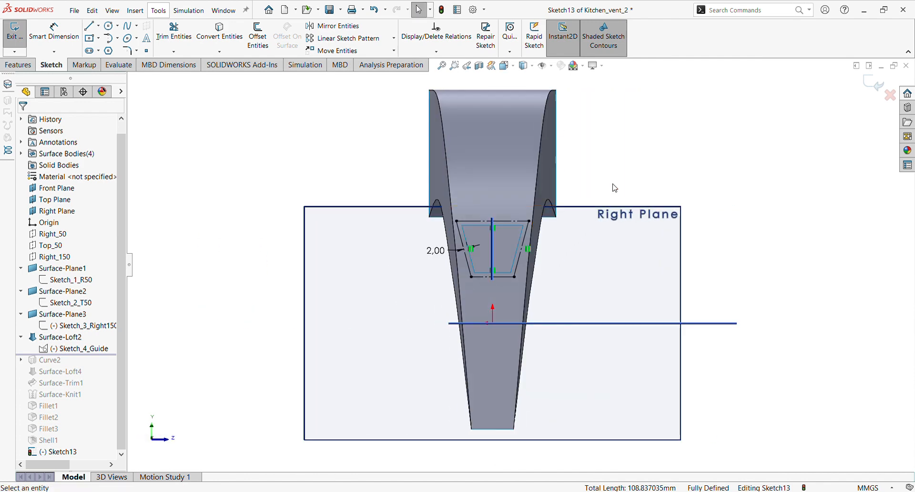
click(537, 179)
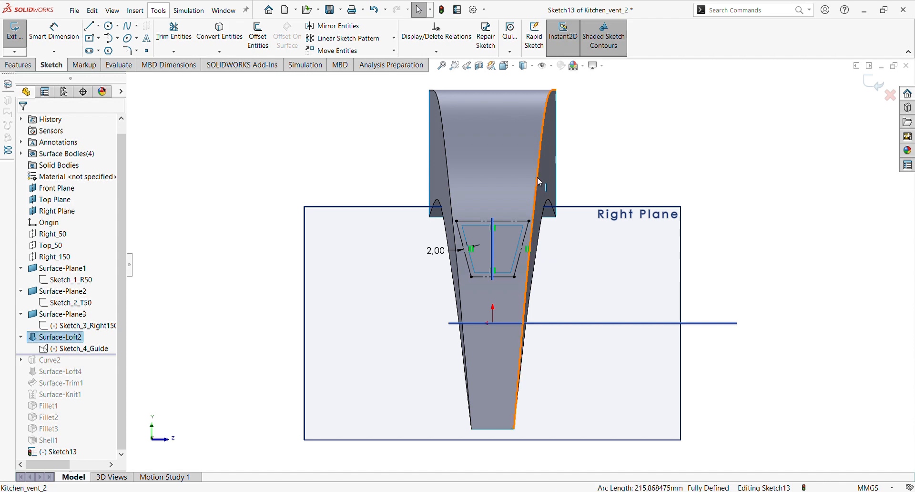
ctrl+click(451, 213)
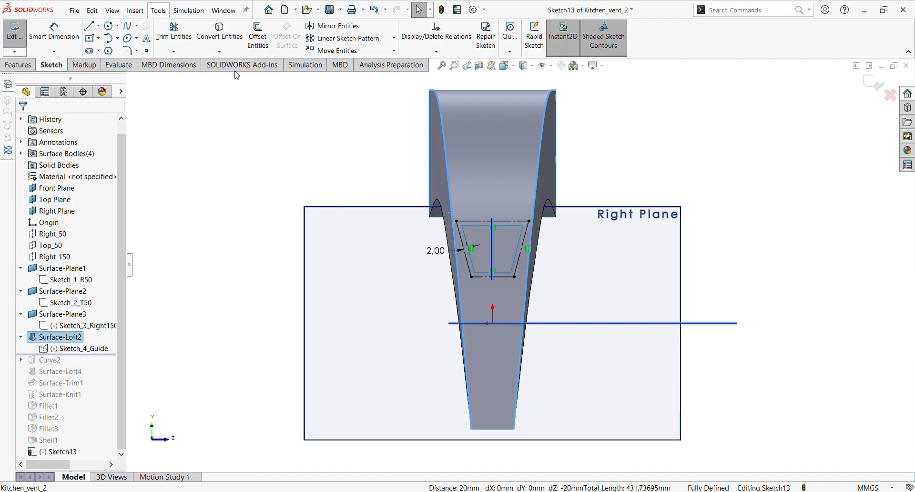
click(219, 35)
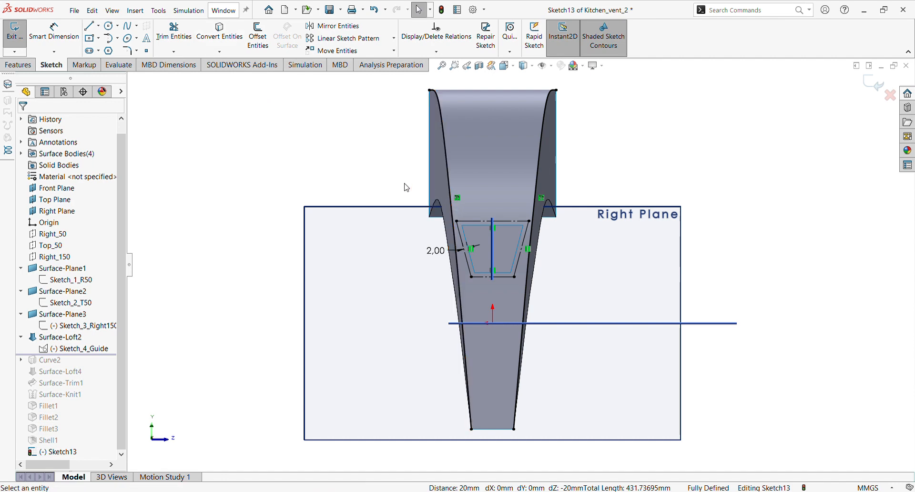
- Draw a horizontal line about 39 mm long between the two converted loft edges, just above the offset trapezoid
scroll(499, 228, down, 1)
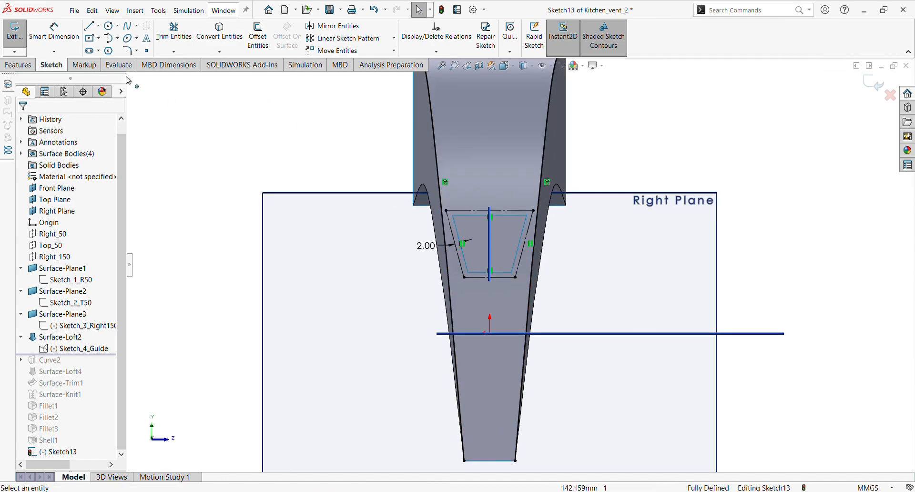
click(88, 29)
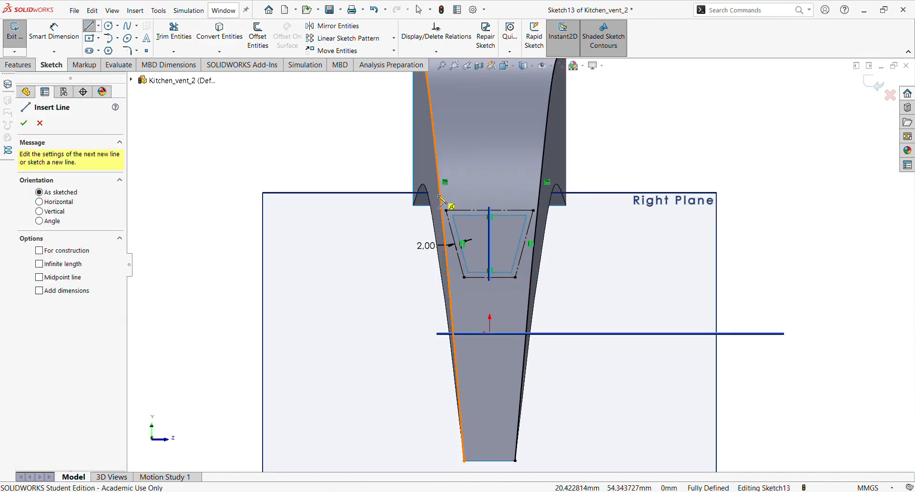
click(439, 193)
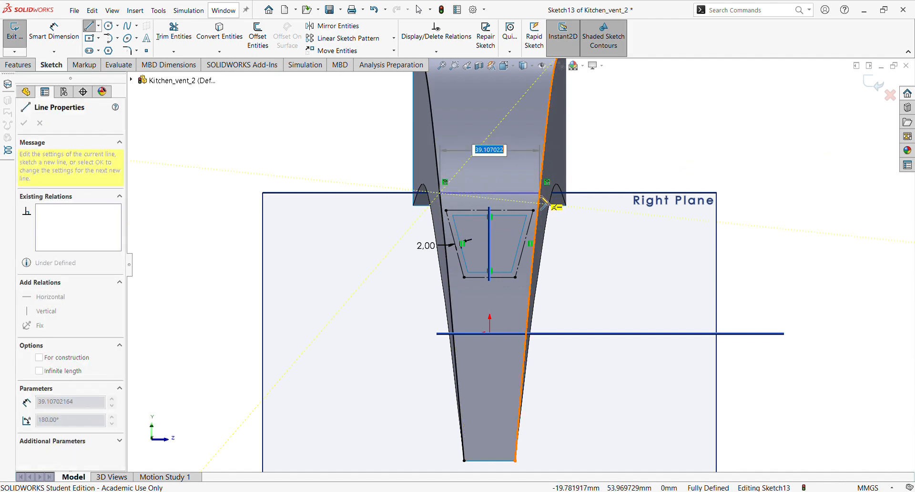
click(539, 194)
key(Escape)
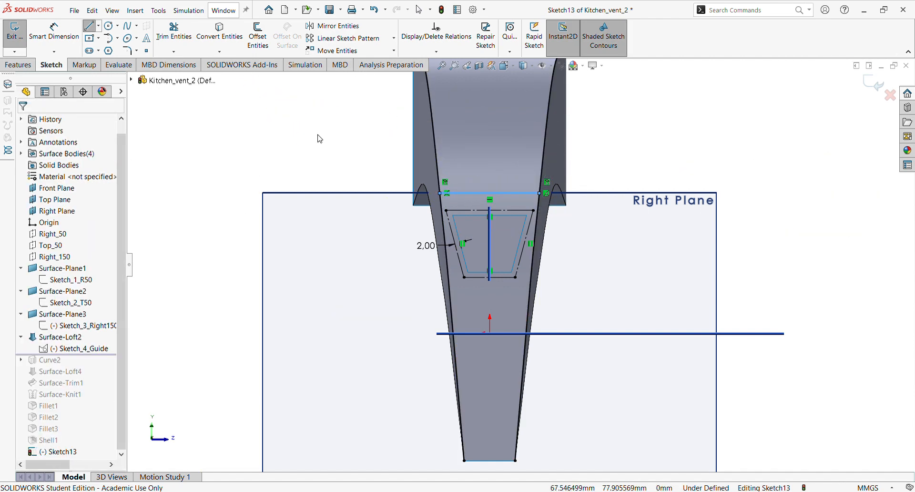
- Draw a horizontal line about 31 mm long between the converted edges below the trapezoid and make it collinear with the offset's lower construction line
key(l)
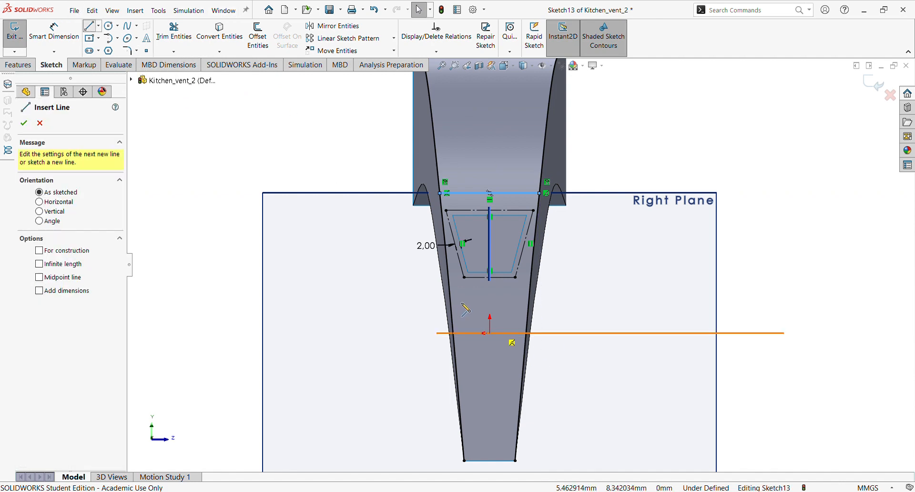
click(452, 301)
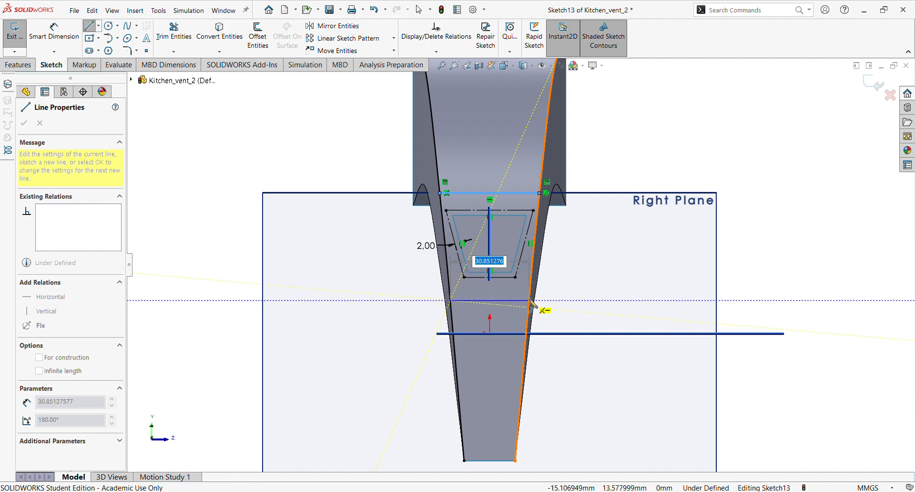
click(529, 301)
key(Escape)
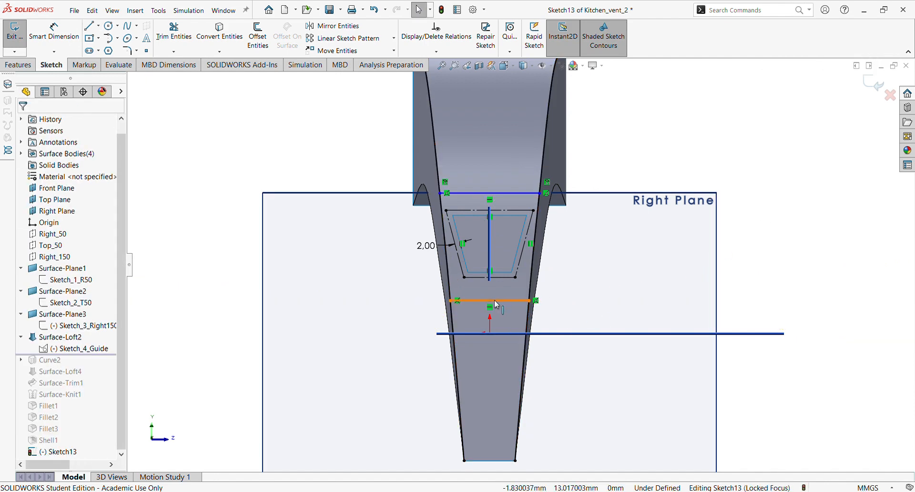
ctrl+click(507, 278)
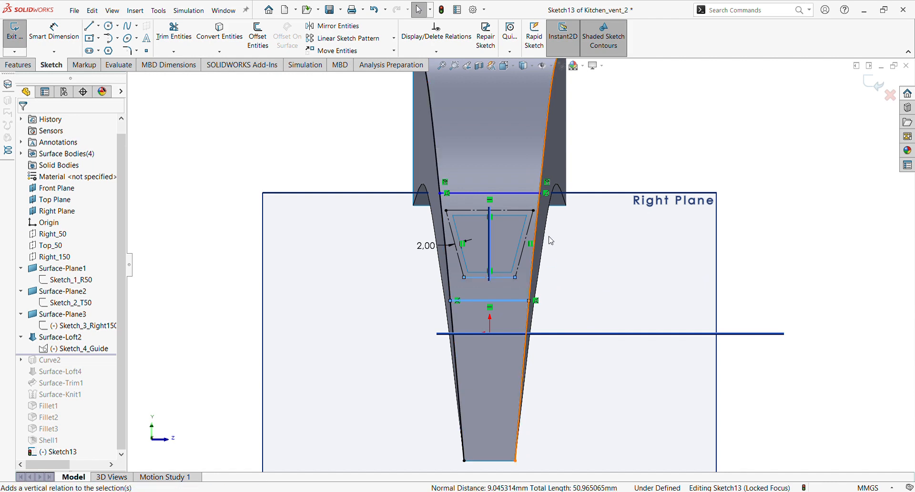
click(561, 237)
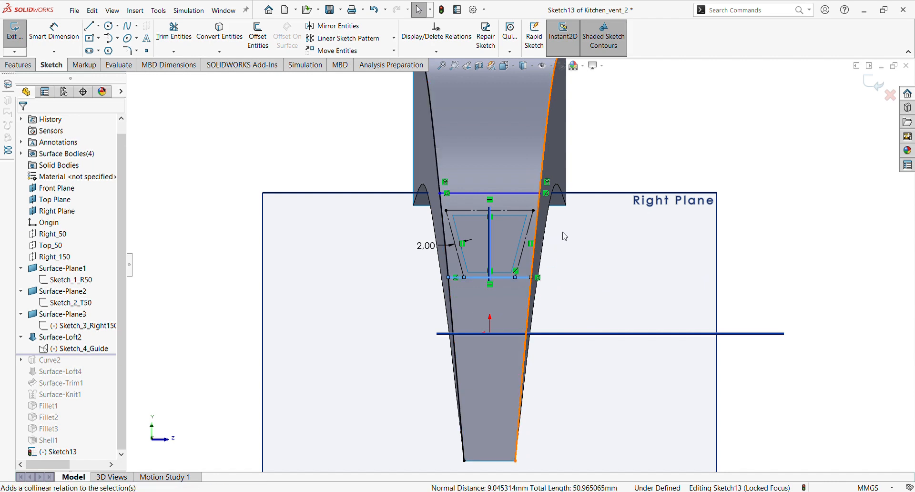
- Make the horizontal line above the trapezoid collinear with the offset's upper construction line
click(504, 194)
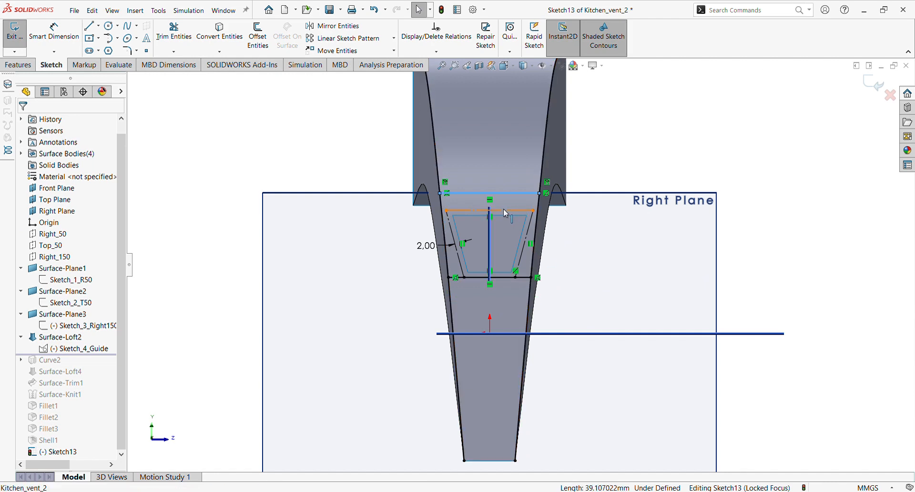
ctrl+click(538, 213)
click(558, 171)
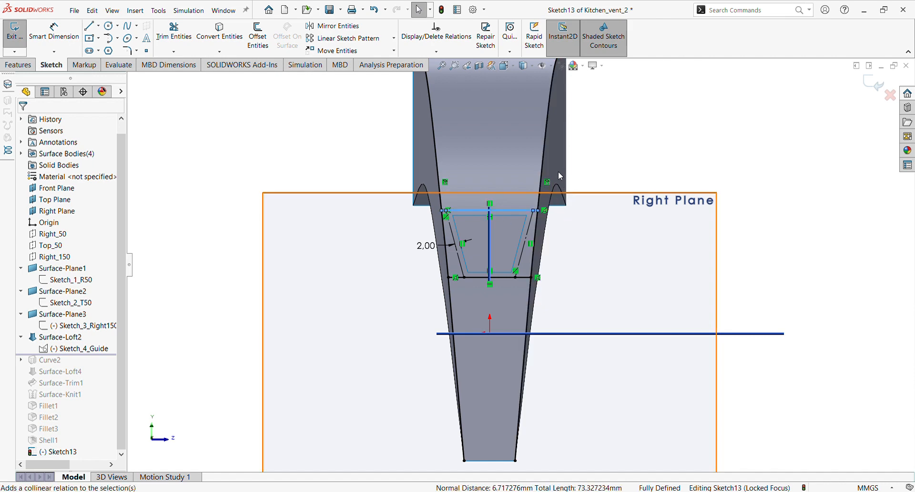
click(762, 177)
- Trim the two converted loft edges beyond the horizontal lines to leave a closed four-sided profile, and exit the sketch
scroll(526, 262, down, 3)
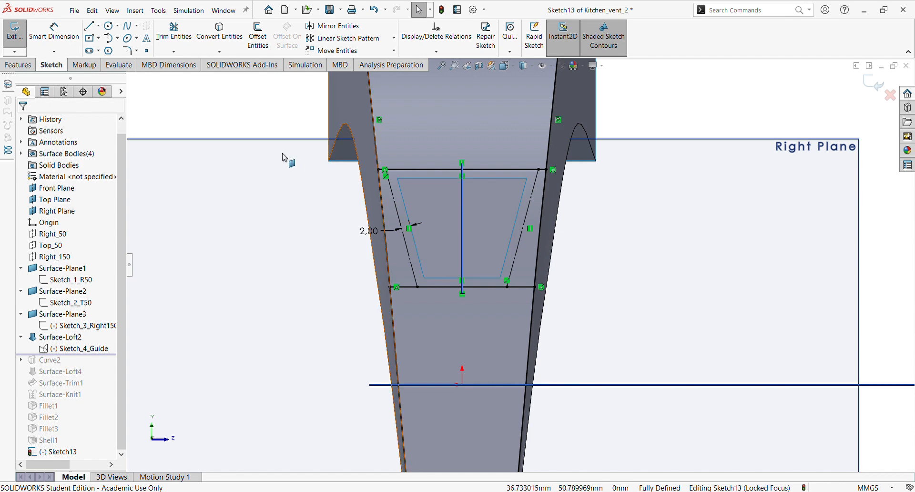
click(174, 32)
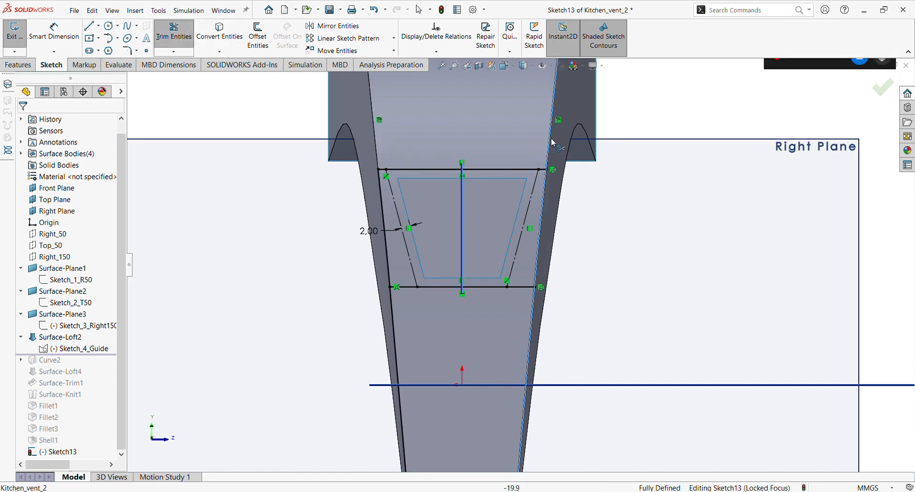
click(533, 334)
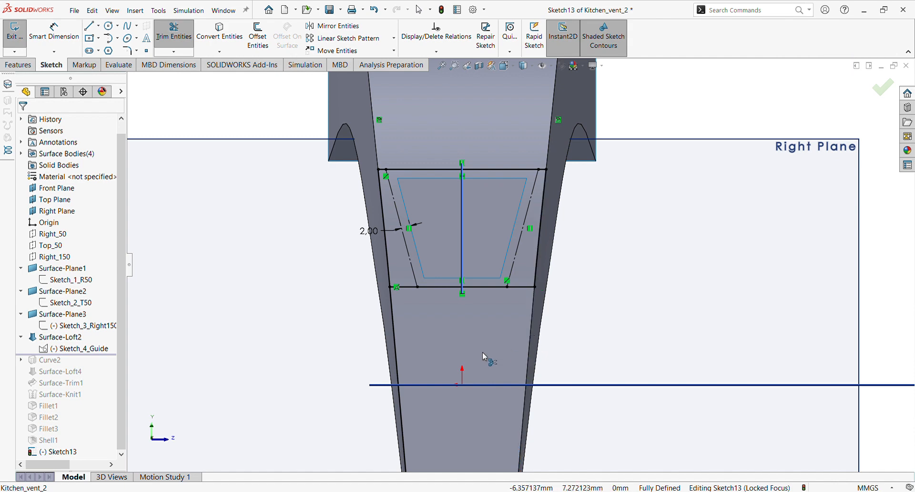
click(392, 338)
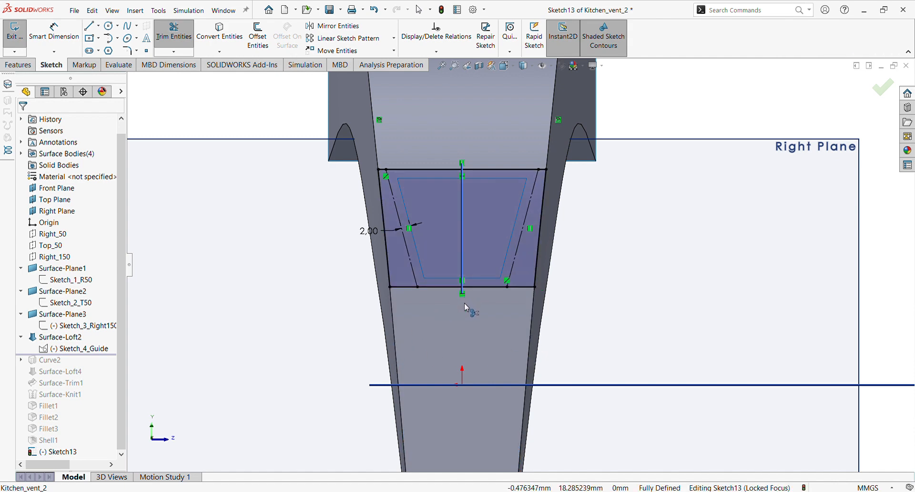
scroll(465, 304, up, 3)
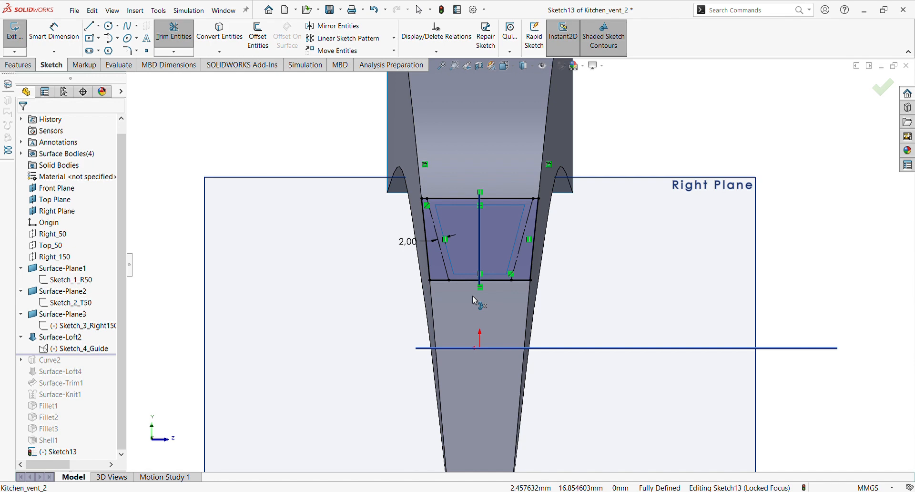
scroll(472, 296, down, 2)
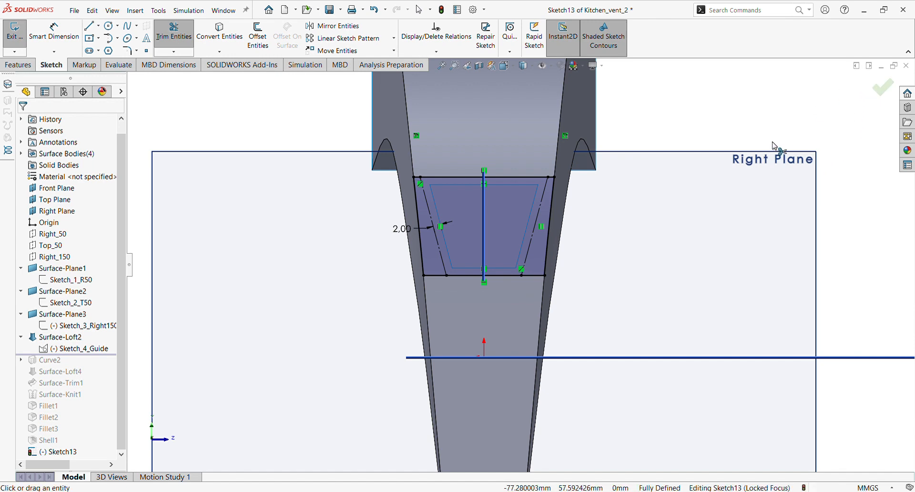
click(883, 87)
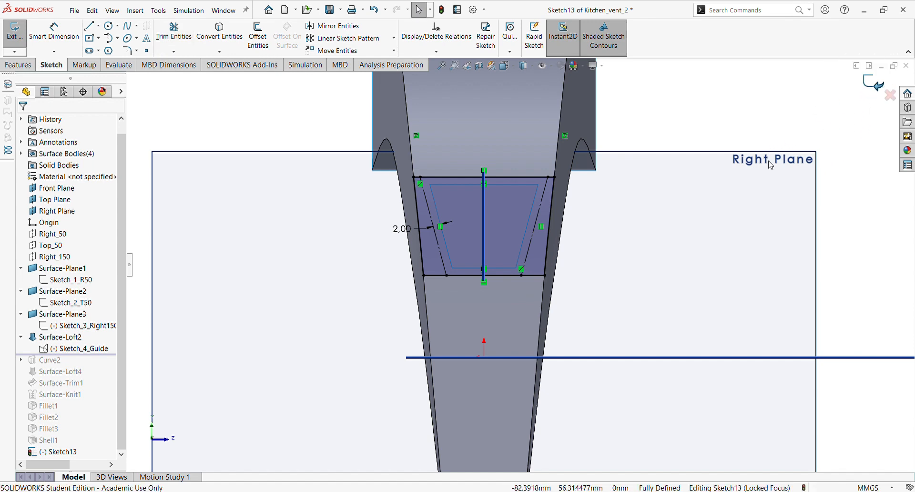
click(878, 84)
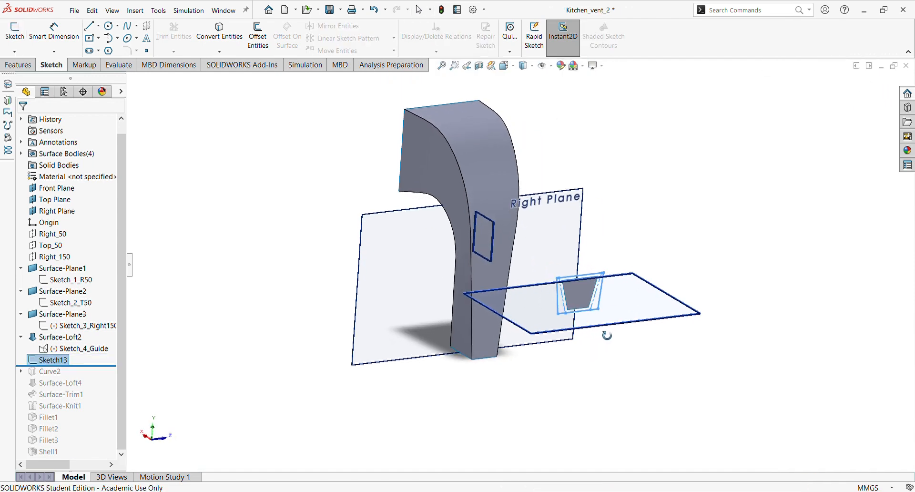
- Project the finished profile sketch onto the front face of Surface-Loft2 as a projected curve, using sketch on faces
mouse_move(606, 335)
middle_down()
mouse_move(621, 329)
mouse_move(598, 326)
mouse_move(615, 322)
mouse_move(571, 327)
middle_up()
scroll(599, 326, down, 3)
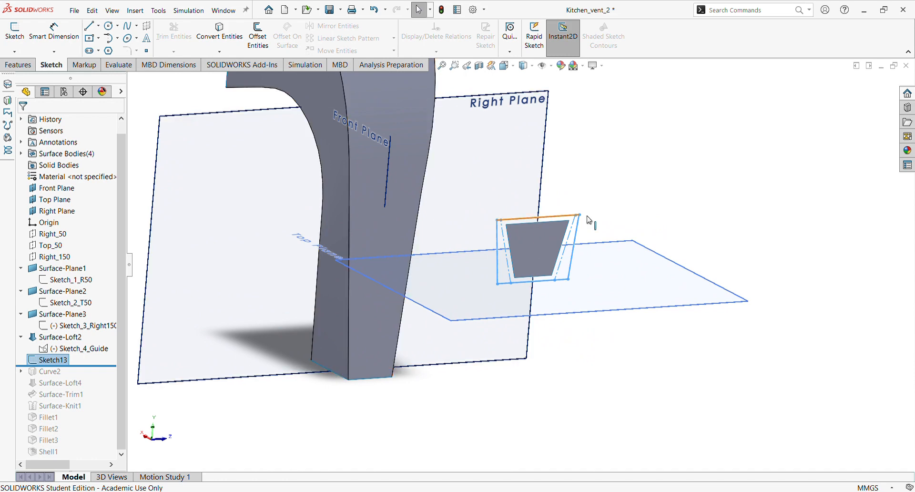
scroll(406, 184, up, 2)
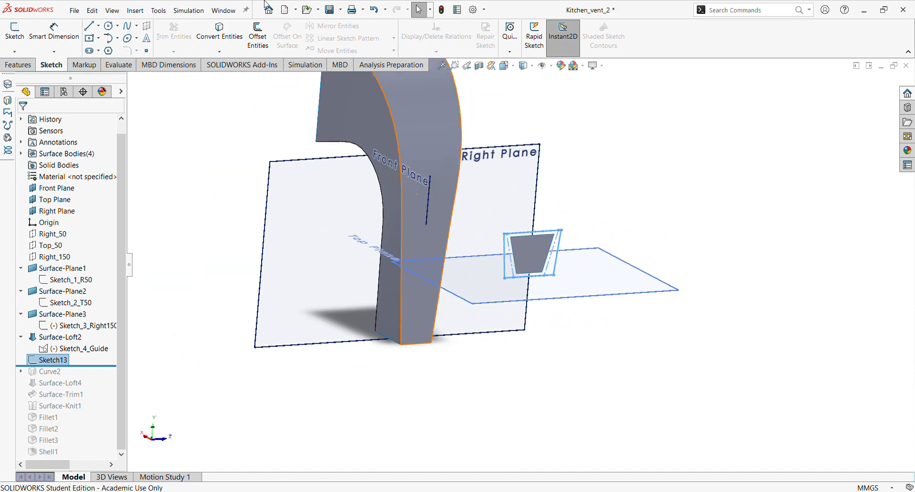
click(142, 15)
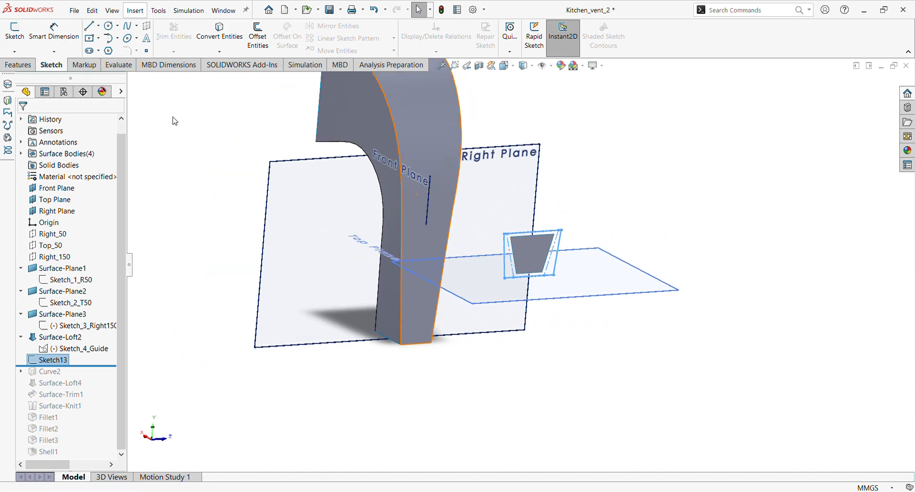
click(275, 151)
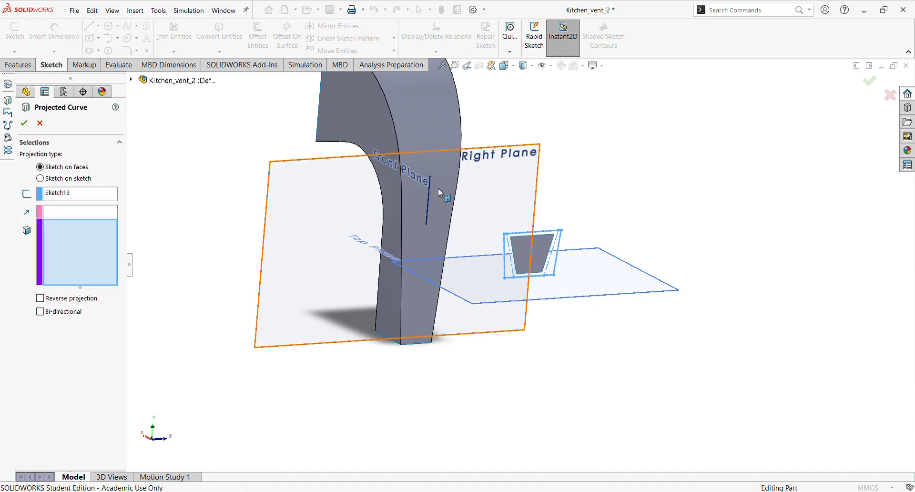
click(435, 132)
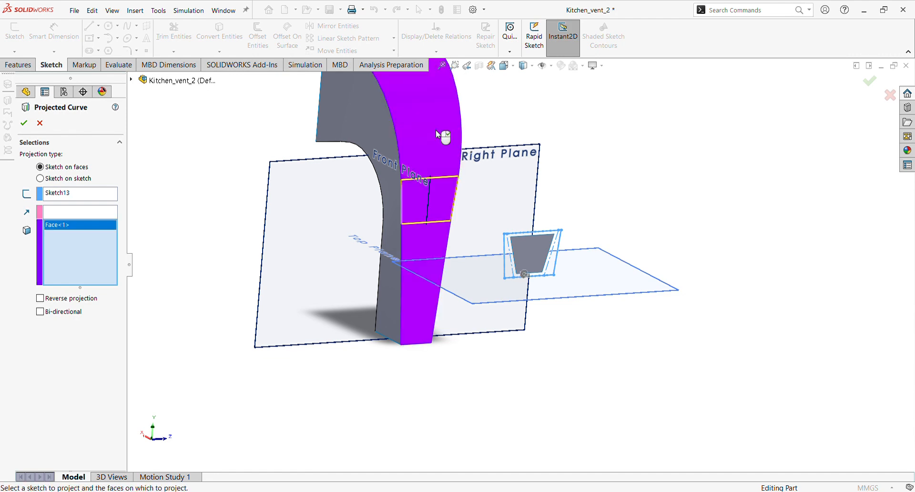
right_click(438, 134)
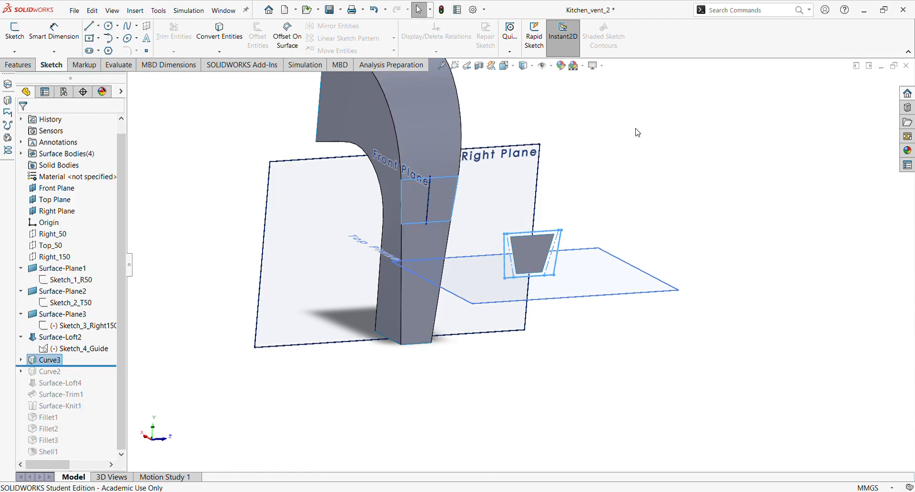
- Hide the Front, Top and Right planes together
scroll(359, 252, up, 2)
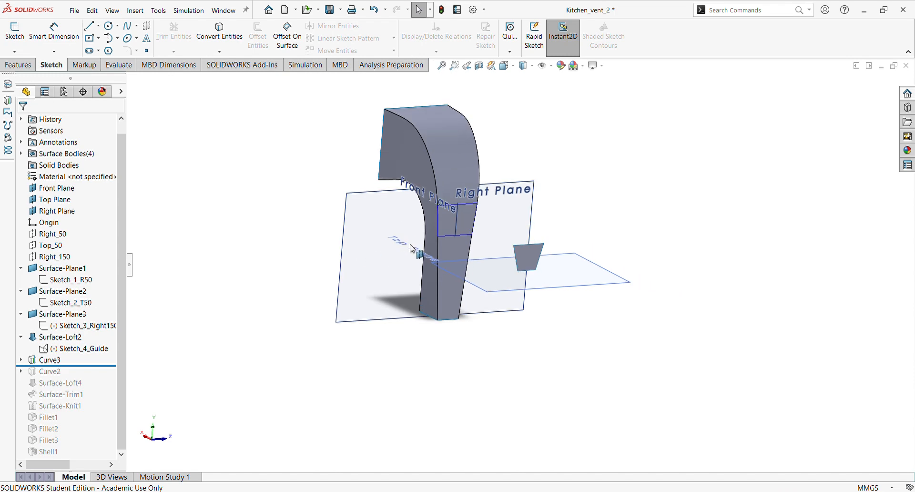
click(55, 211)
ctrl+click(59, 200)
ctrl+click(61, 188)
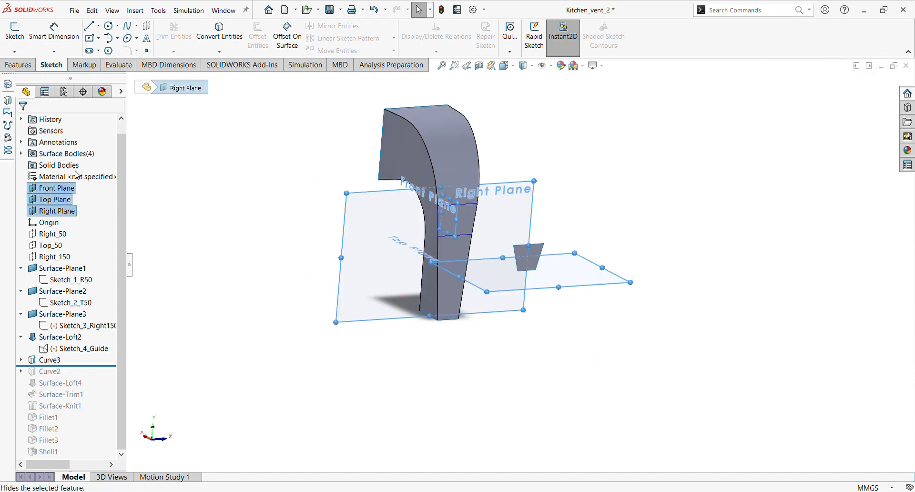
click(70, 180)
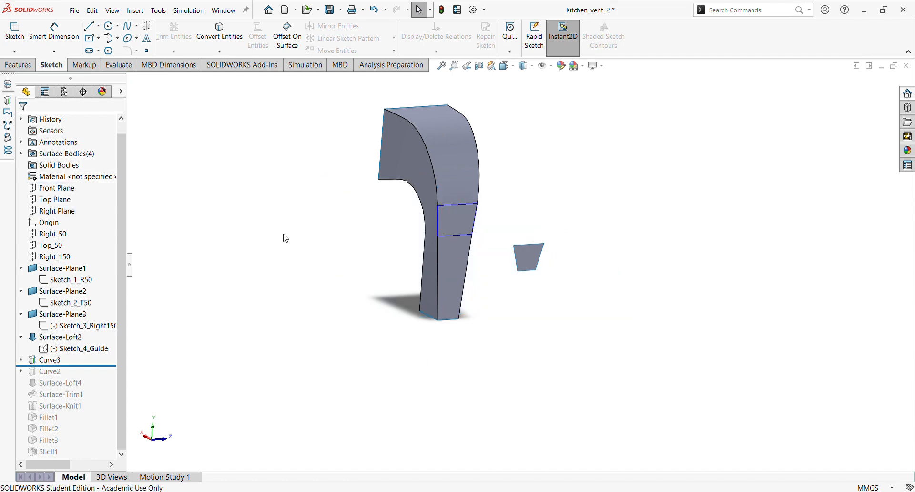
- Loft a surface from the small trapezoidal planar surface to the projected curve, moving the curve's connector to the corner matching the trapezoid's connector
middle_drag(283, 237, 548, 254)
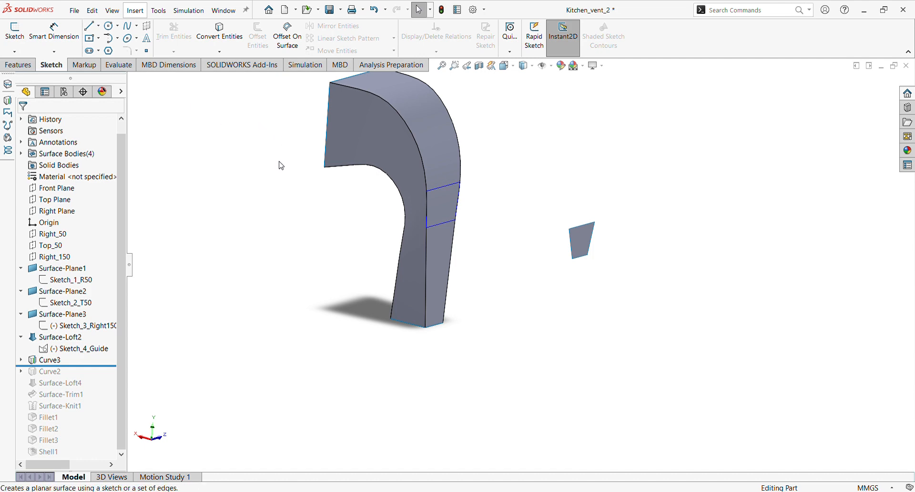
click(582, 242)
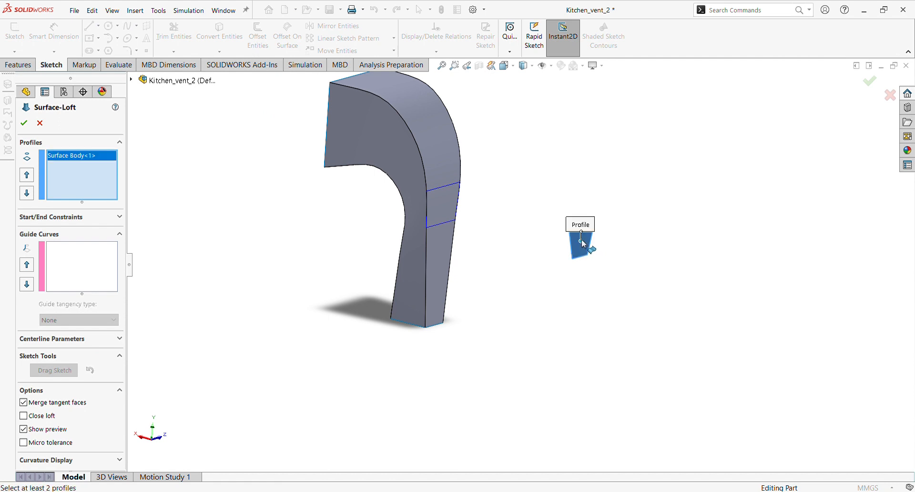
click(446, 224)
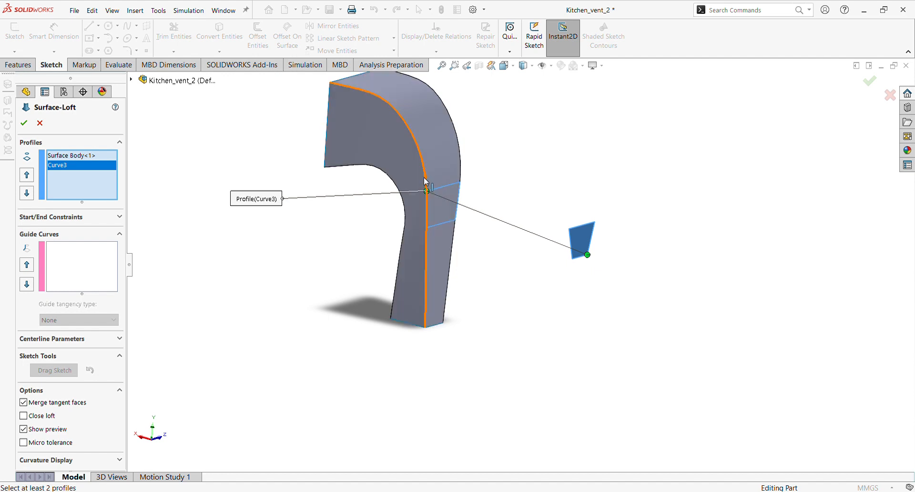
scroll(467, 226, down, 2)
middle_drag(618, 252, 559, 328)
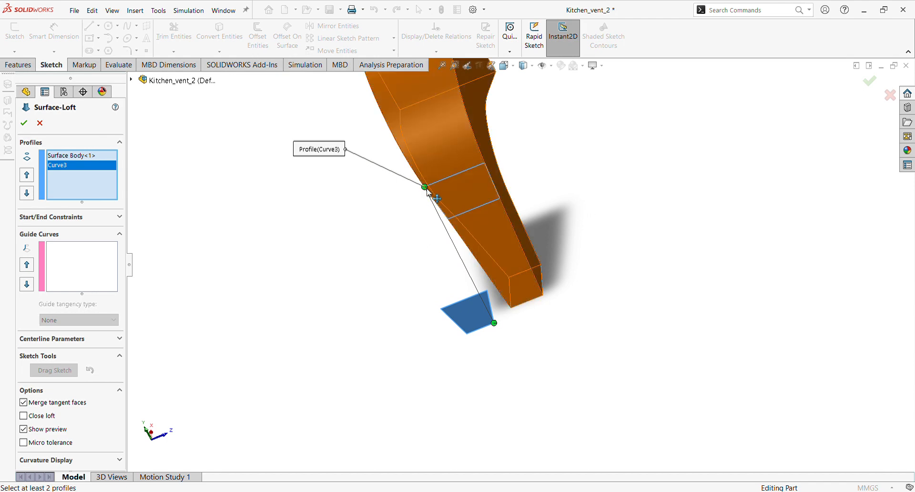
drag(424, 187, 500, 199)
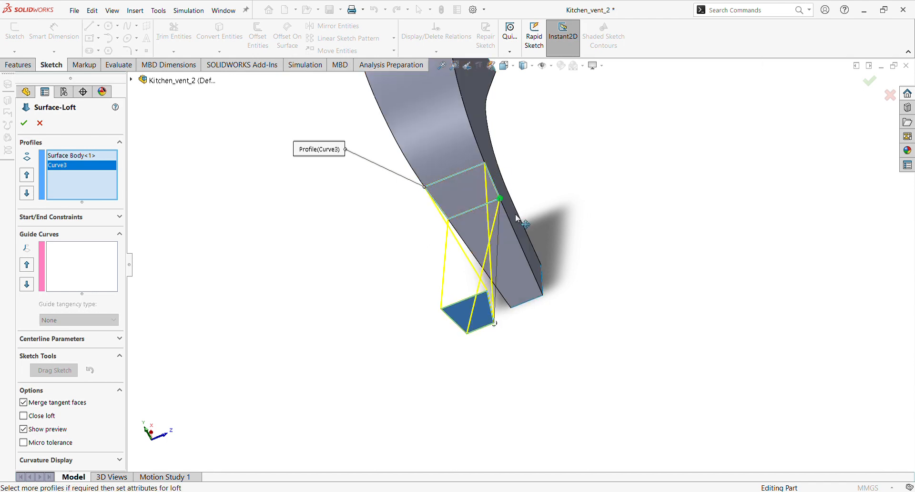
middle_drag(606, 216, 658, 200)
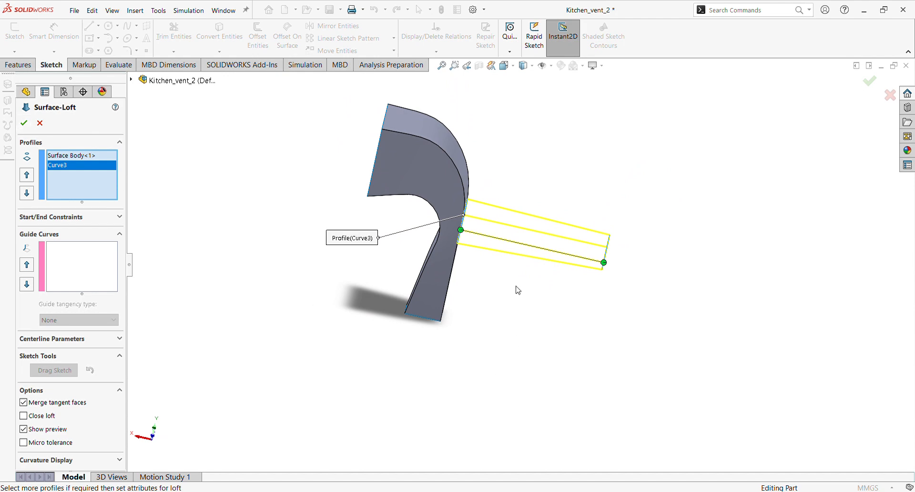
click(23, 123)
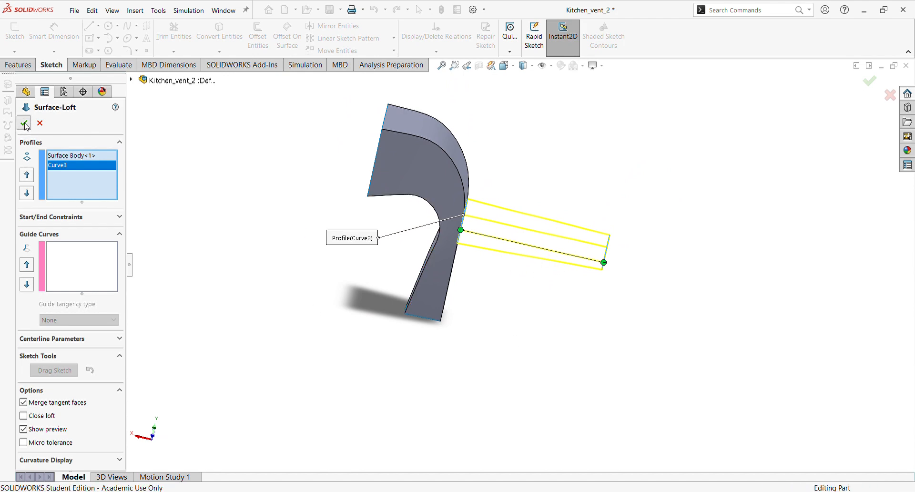
- Apply a planar section view through the Front Plane at 0 mm offset to inspect the inside of the joined lofts
middle_drag(641, 173, 474, 98)
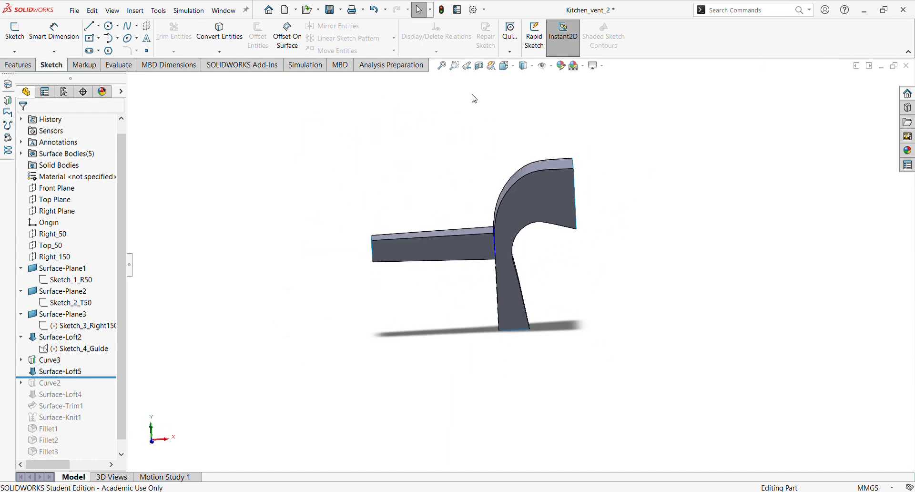
click(478, 66)
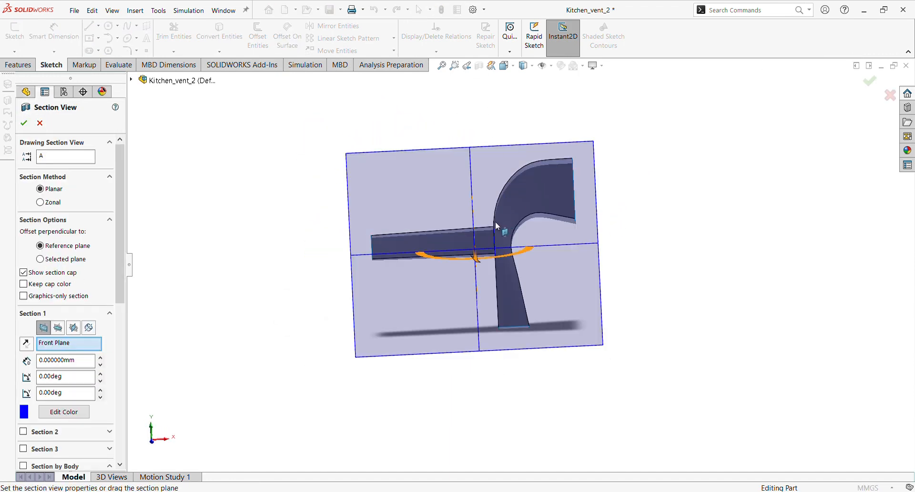
click(24, 124)
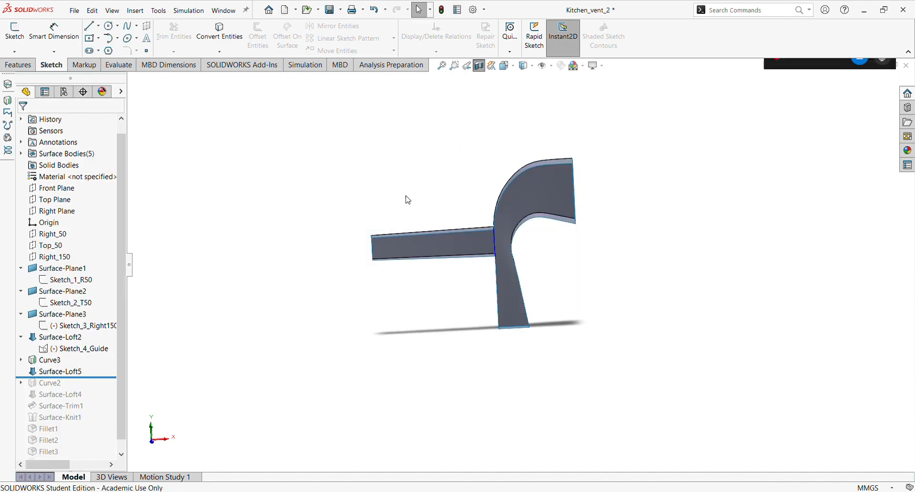
middle_drag(575, 234, 504, 258)
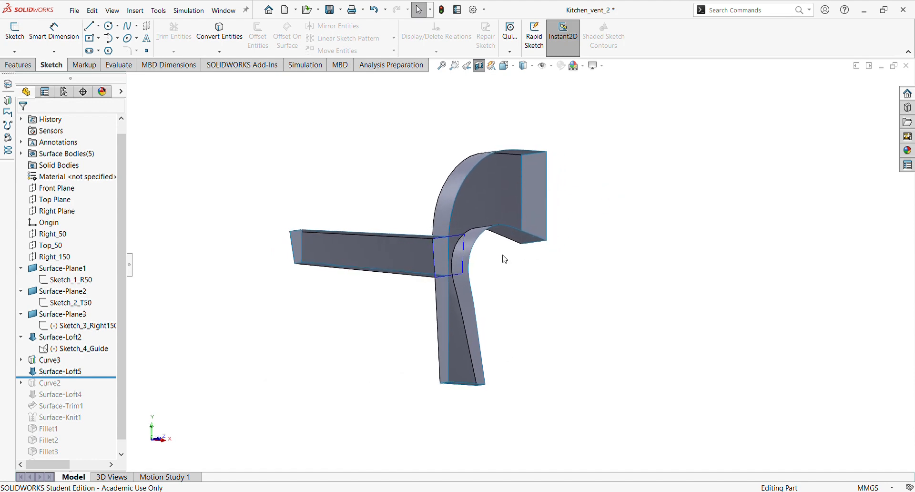
- Trim away the patch of Surface-Loft2 that closes off the side branch, using Surface-Loft5 as the trim tool with Remove selections
click(448, 205)
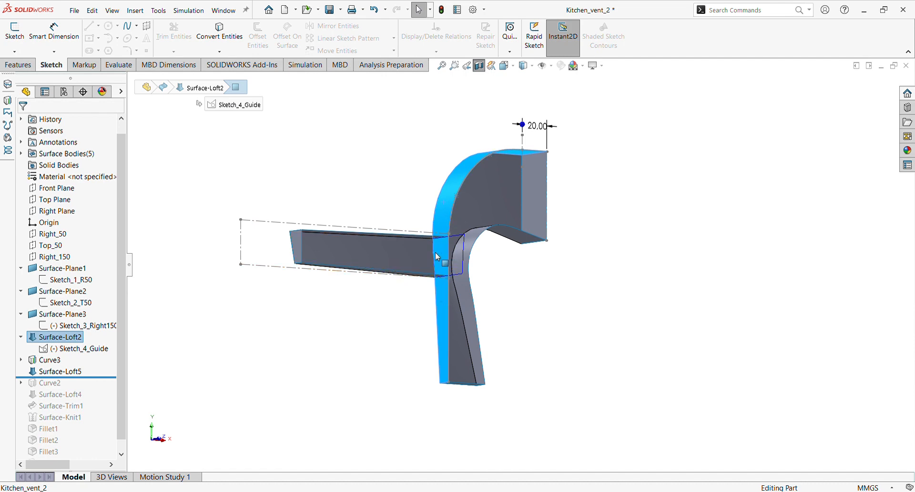
middle_drag(429, 256, 432, 311)
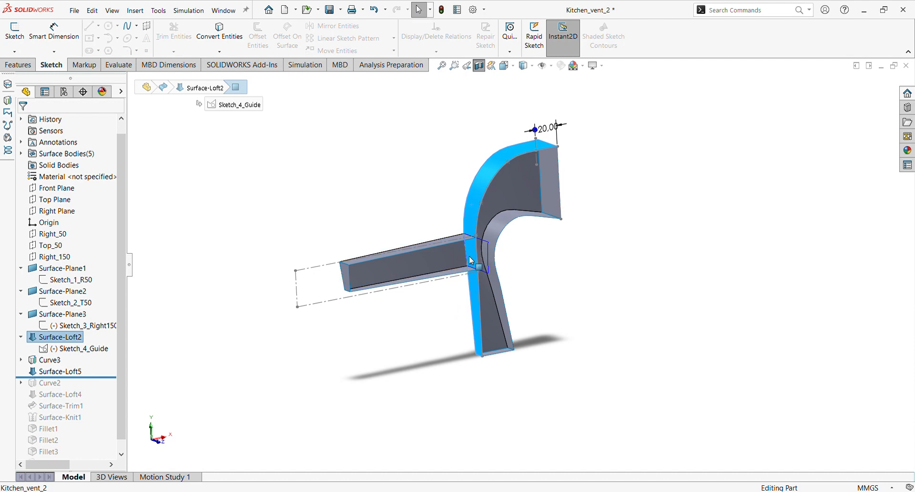
scroll(449, 267, down, 2)
mouse_move(453, 265)
middle_down()
mouse_move(478, 248)
mouse_move(450, 269)
mouse_move(475, 236)
mouse_move(488, 263)
middle_up()
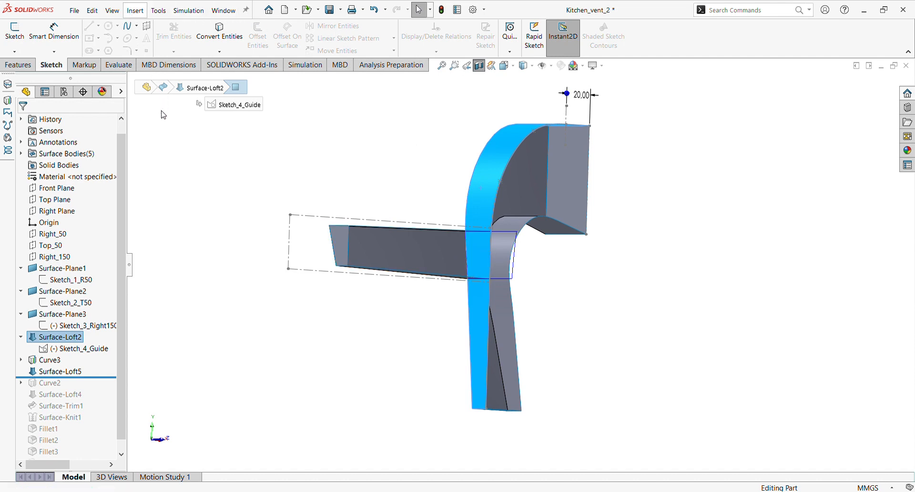
click(279, 335)
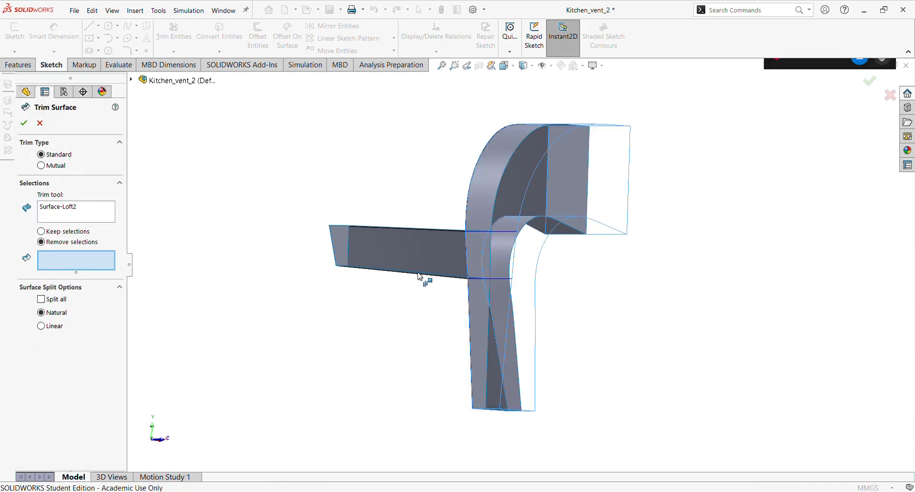
click(66, 210)
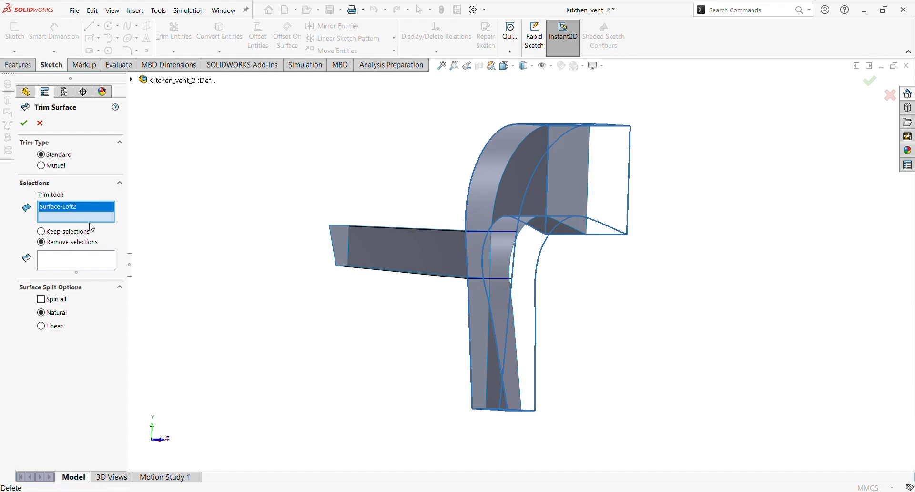
key(Delete)
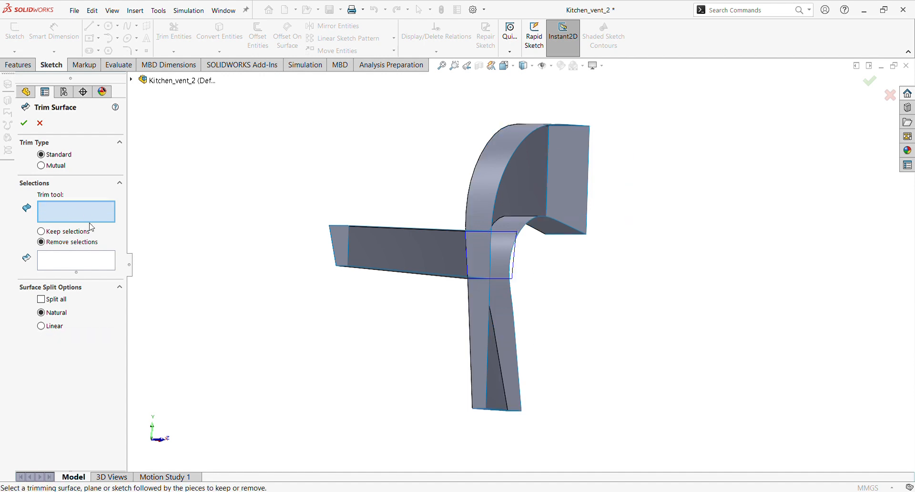
click(427, 252)
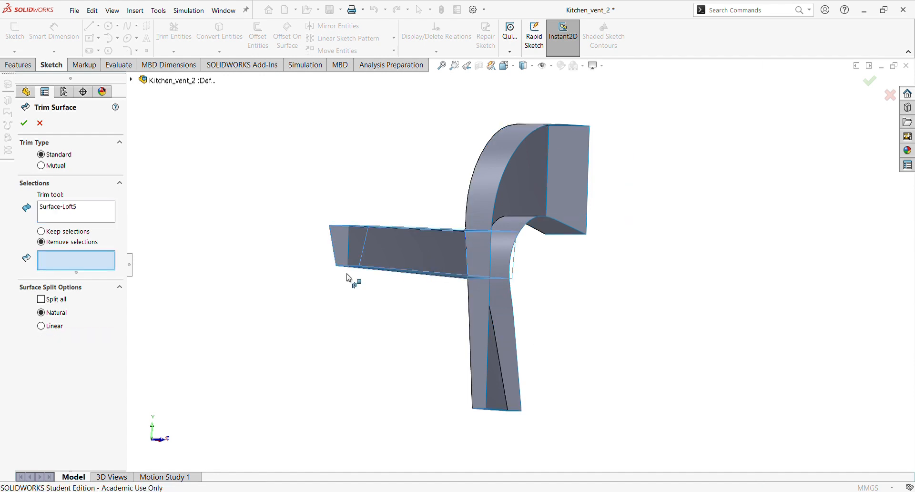
click(478, 254)
key(Return)
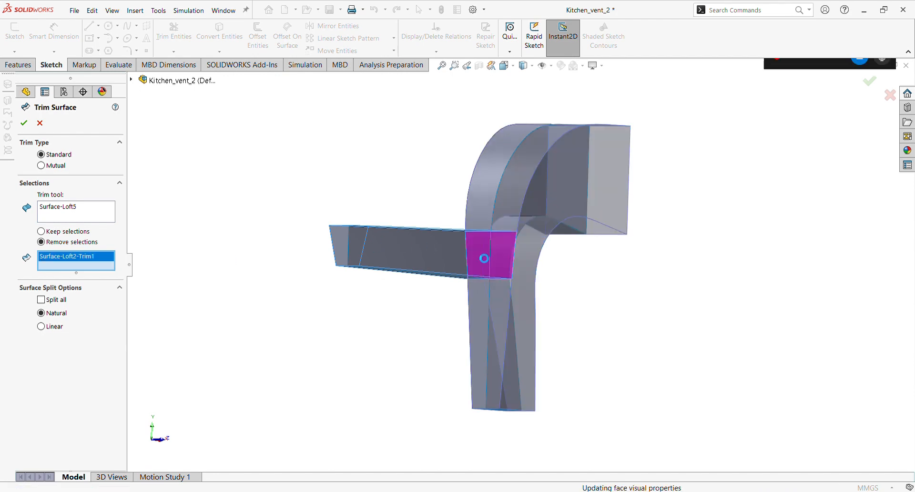
- Turn off the section view to show the complete trimmed model
middle_drag(466, 253, 437, 237)
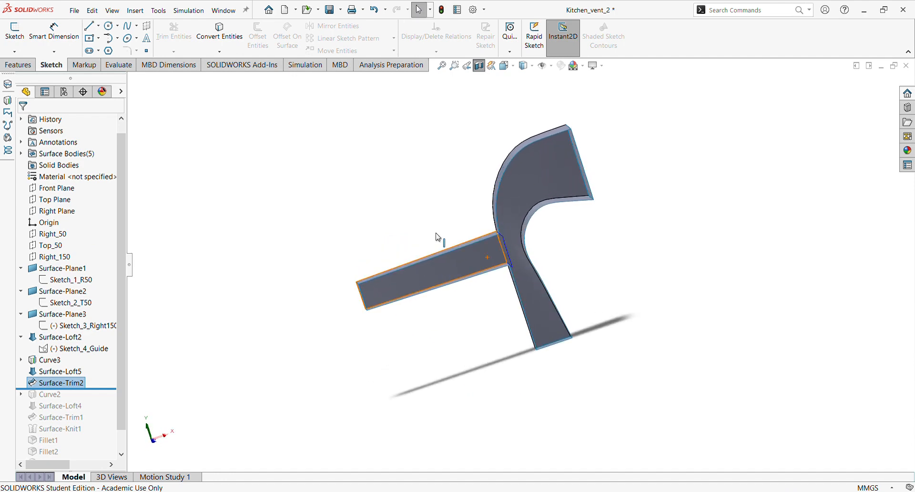
click(477, 67)
scroll(437, 200, up, 3)
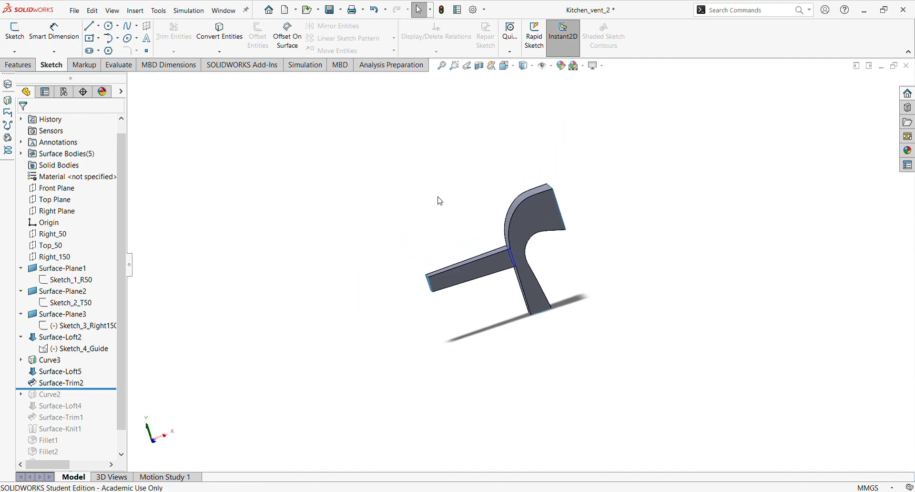
mouse_move(436, 200)
middle_down()
mouse_move(502, 196)
mouse_move(451, 206)
middle_up()
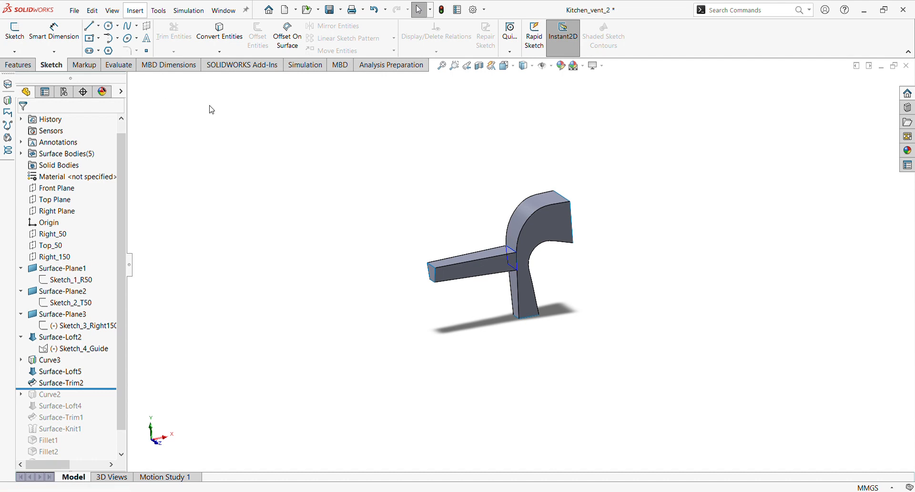
- Knit Surface-Trim2, Surface-Loft5 and the three planar end surfaces together, leaving Create solid and Merge entities off
click(289, 368)
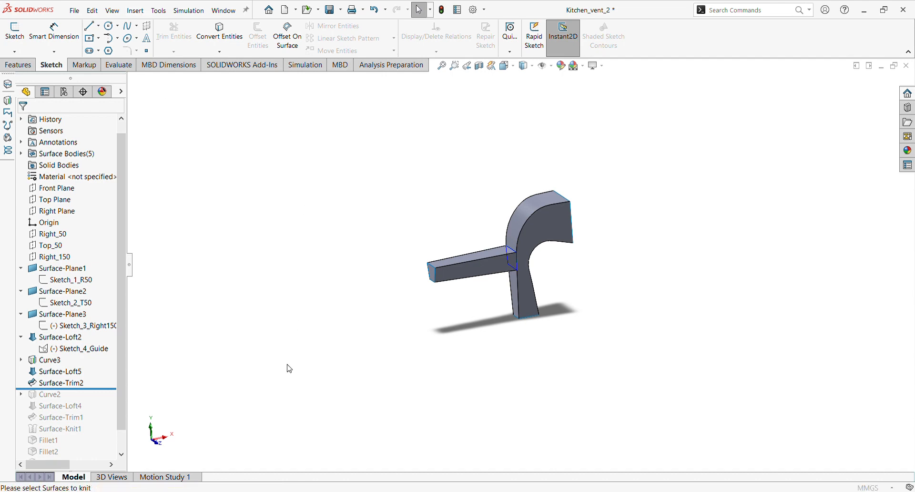
click(548, 241)
click(497, 262)
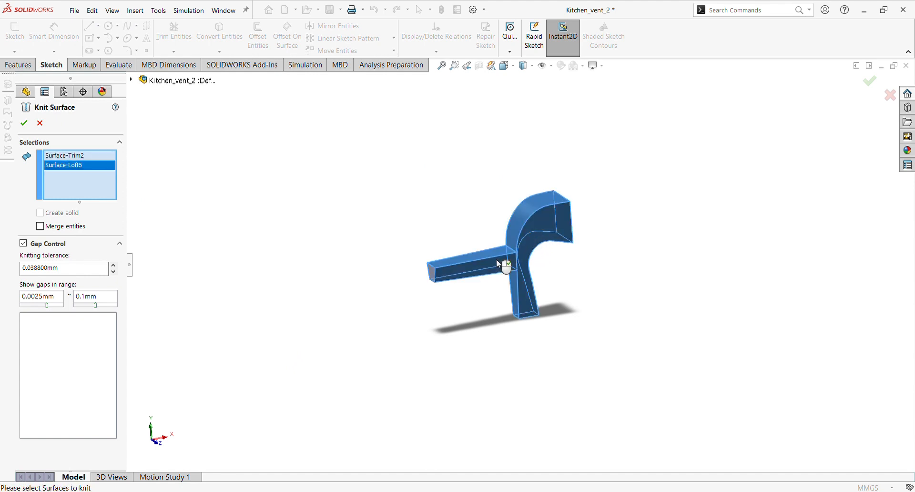
middle_drag(450, 268, 499, 244)
click(500, 245)
middle_drag(565, 246, 478, 254)
click(585, 217)
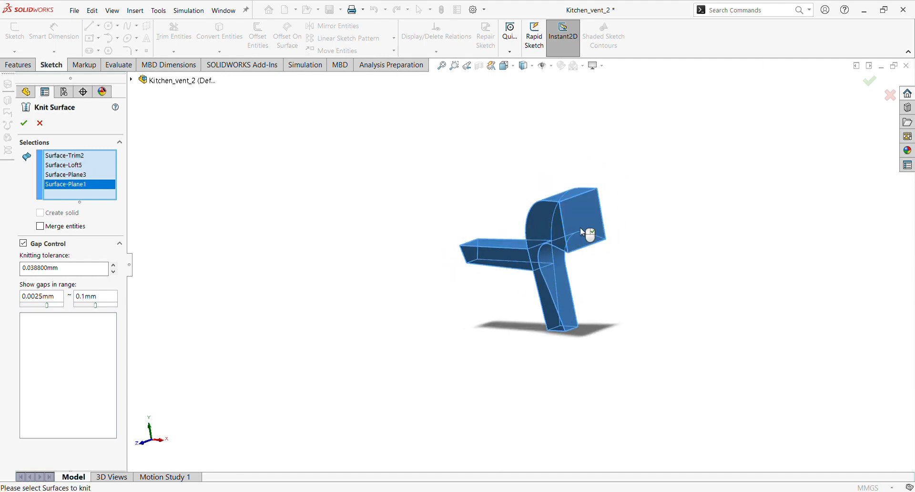
middle_drag(570, 263, 582, 123)
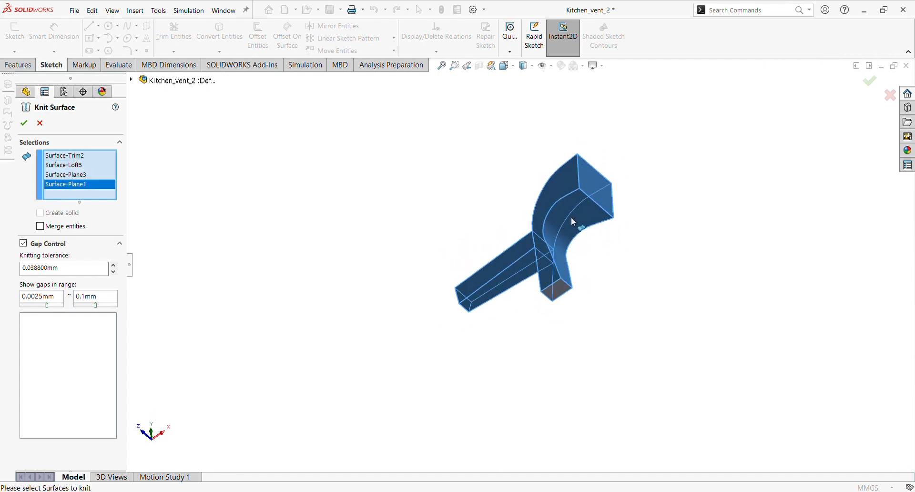
click(565, 291)
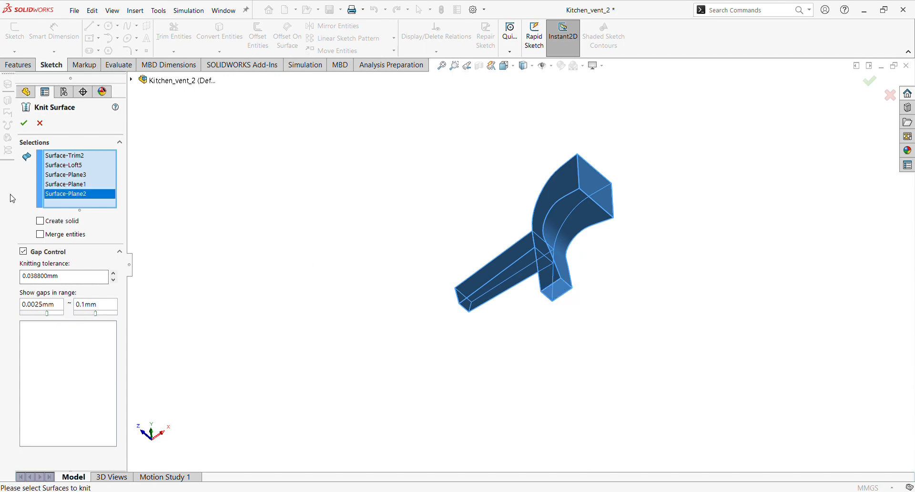
click(23, 123)
click(414, 180)
- Section the knitted surface body through the Front Plane at 0 mm offset to inspect its inside
middle_drag(414, 180, 472, 241)
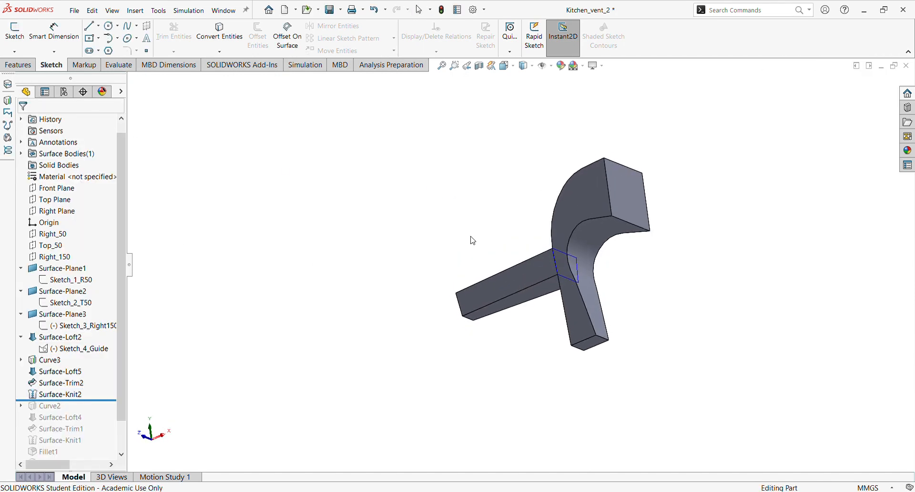
click(480, 67)
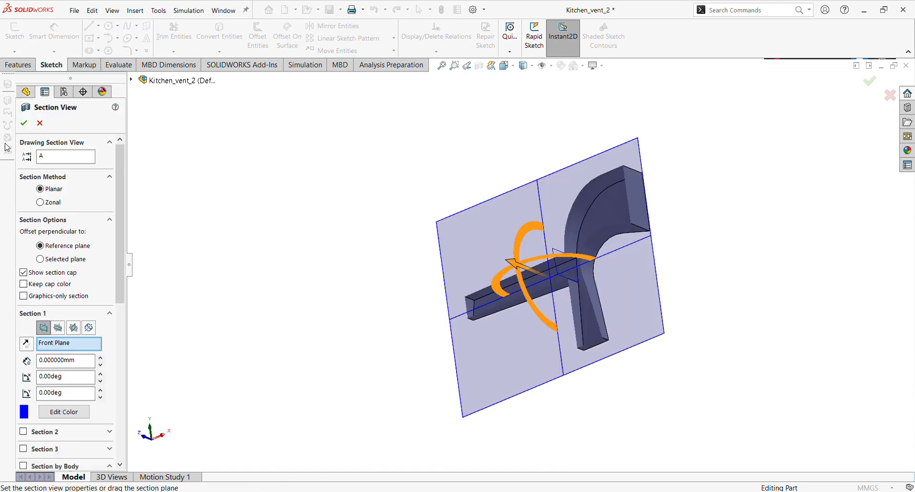
click(40, 123)
middle_drag(501, 203, 570, 212)
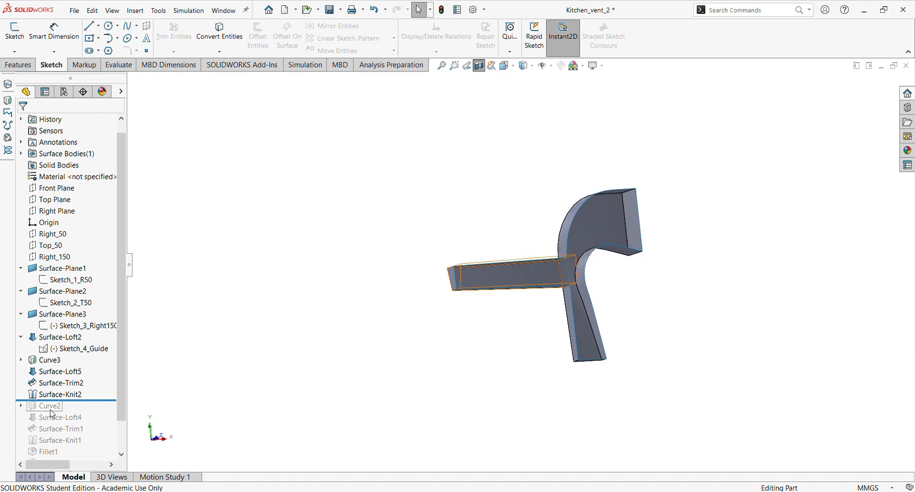
- Edit Surface-Knit2 to enable Create solid, leaving Merge entities off
click(56, 394)
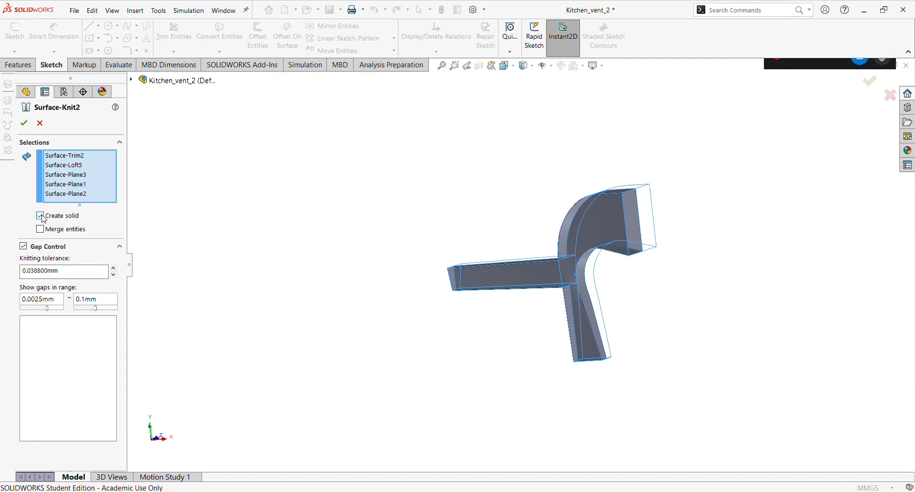
click(46, 233)
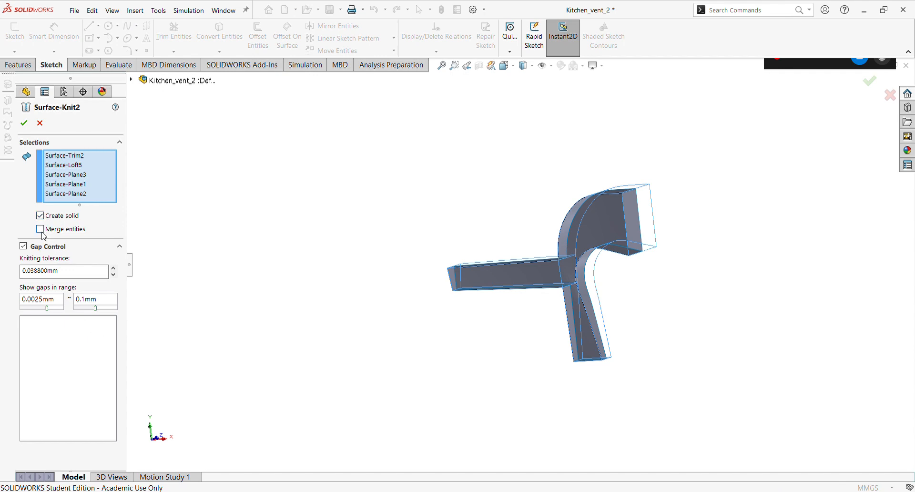
click(24, 122)
- Turn off the section view and inspect the knitted solid from several sides
scroll(617, 272, down, 1)
middle_drag(621, 284, 616, 315)
click(478, 66)
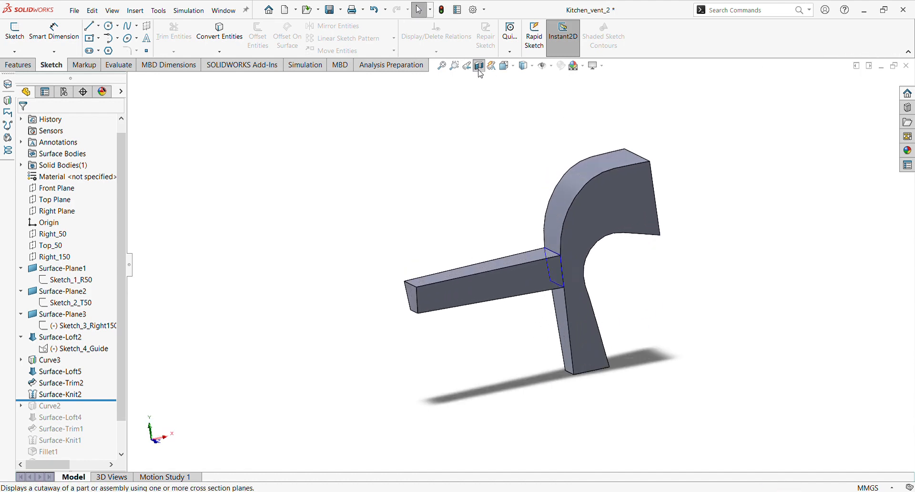
scroll(466, 188, up, 3)
middle_drag(466, 187, 481, 317)
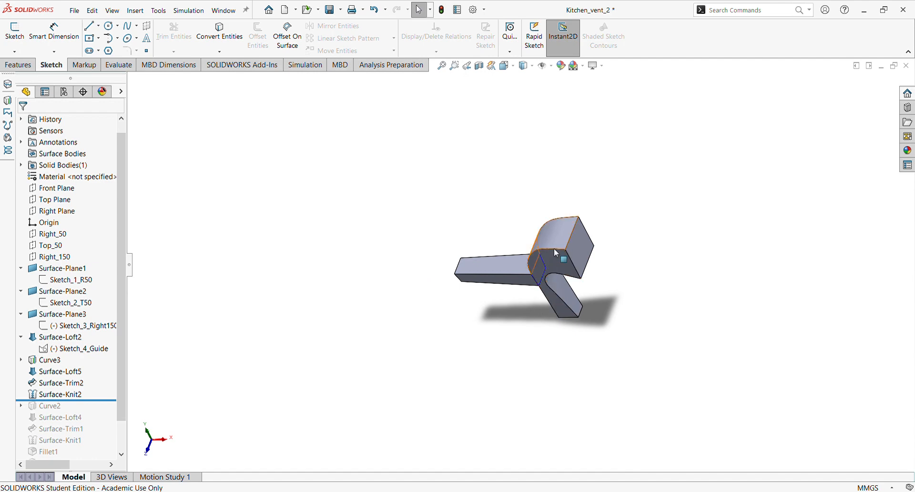
scroll(556, 255, down, 2)
middle_drag(556, 255, 505, 81)
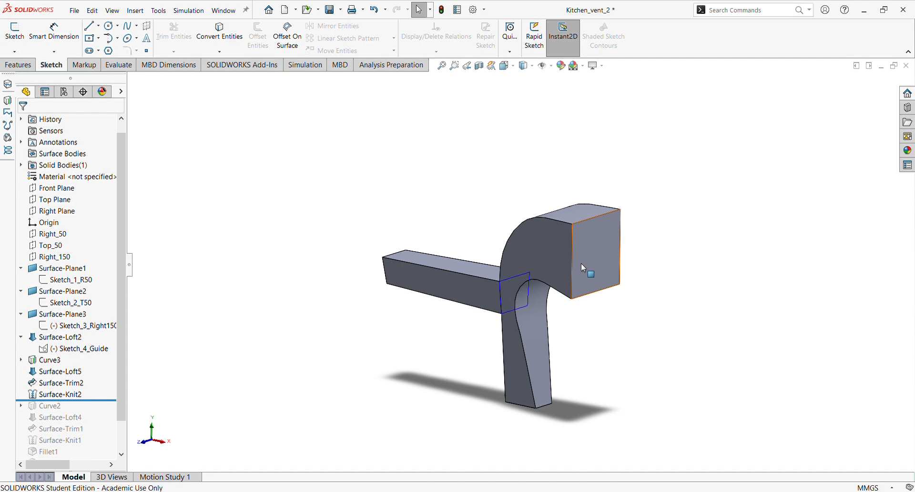
scroll(581, 263, down, 2)
scroll(581, 263, up, 3)
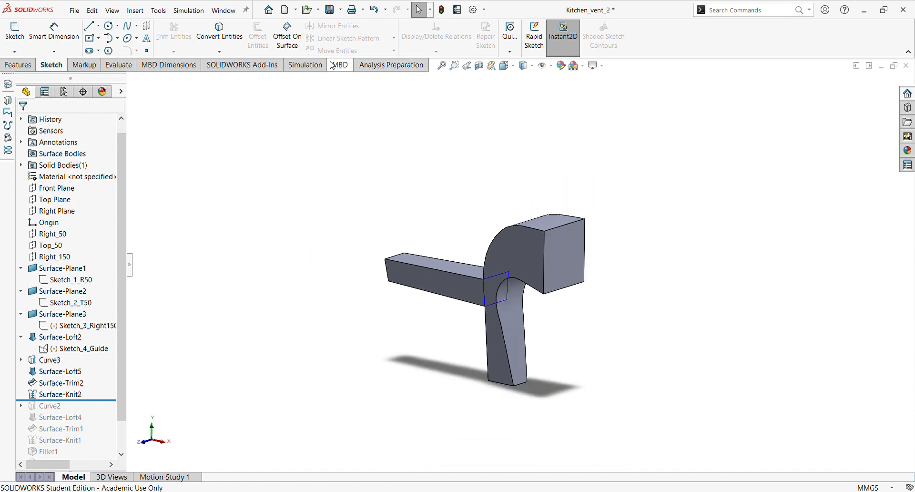
- Fillet all edges of the solid vent body with a 5 mm radius using FilletXpert
click(21, 64)
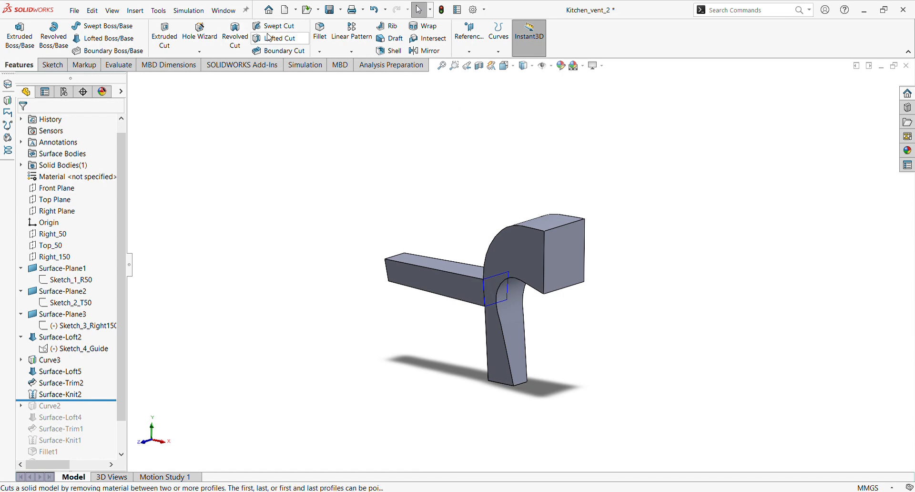
click(320, 29)
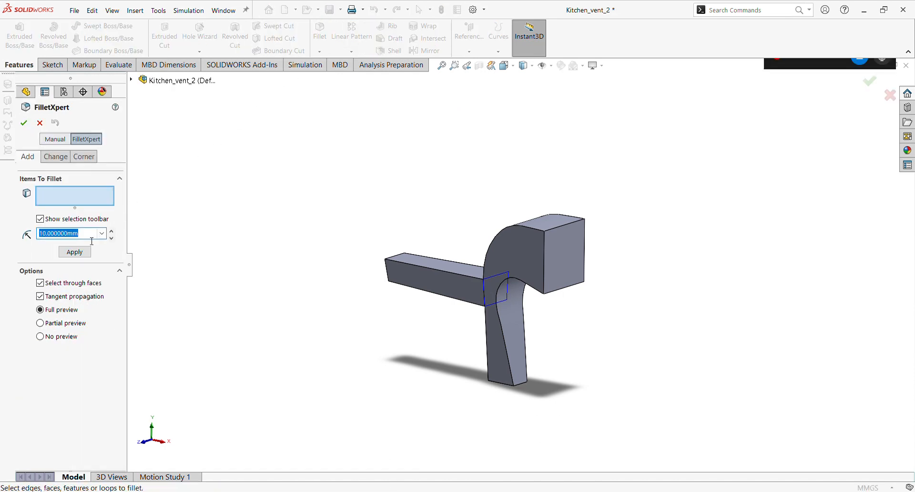
text(5)
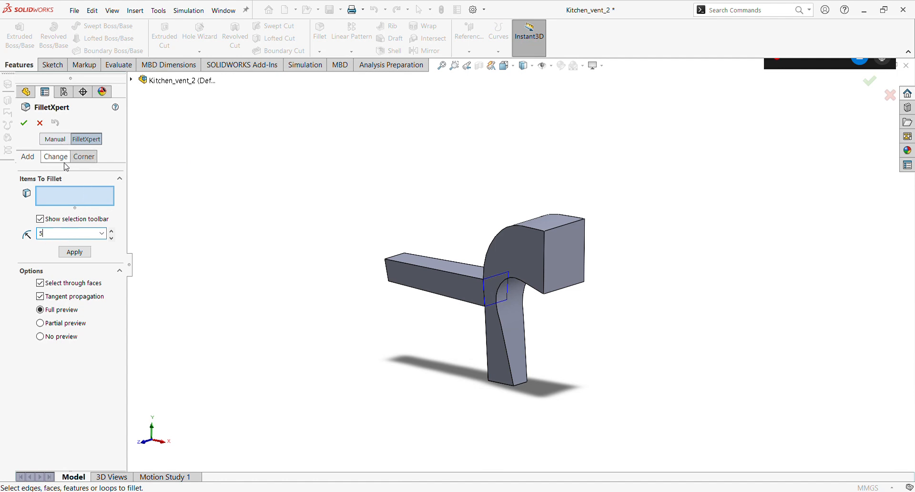
click(517, 229)
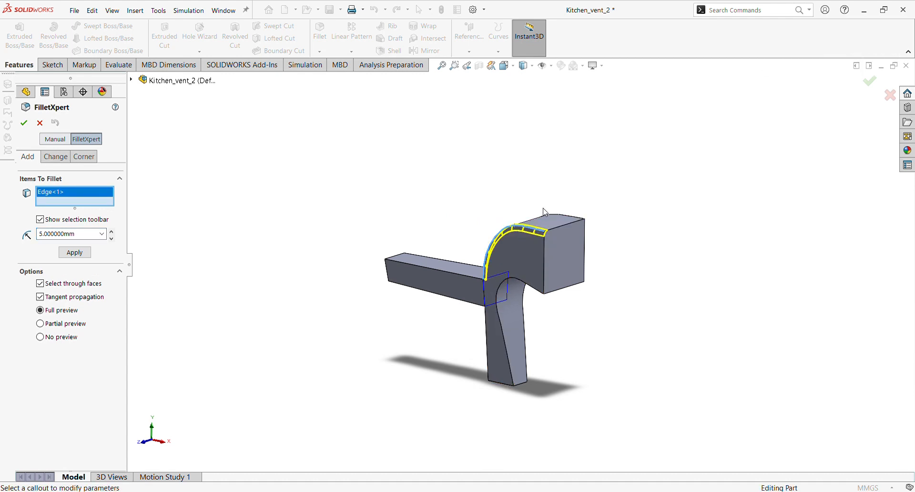
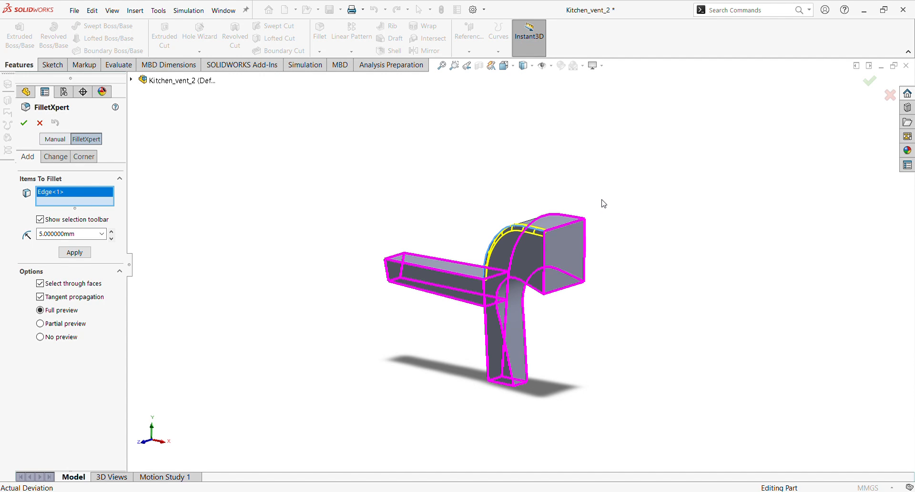
click(604, 203)
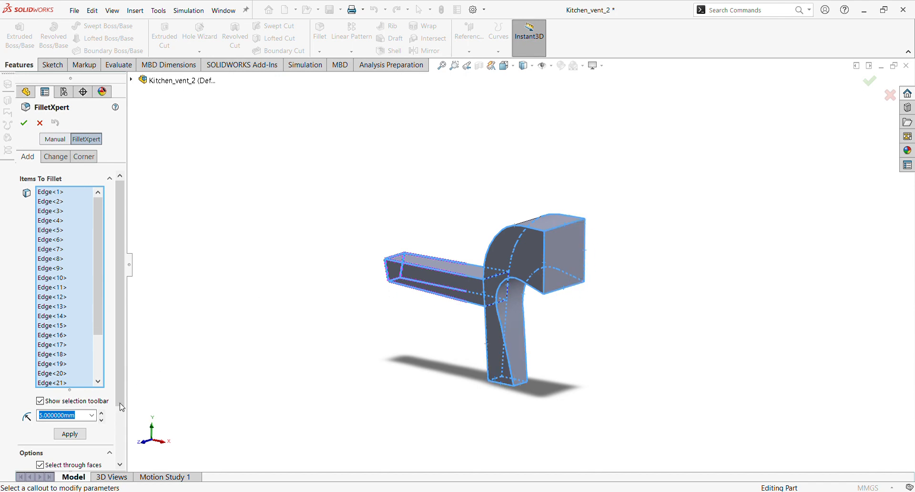
click(71, 434)
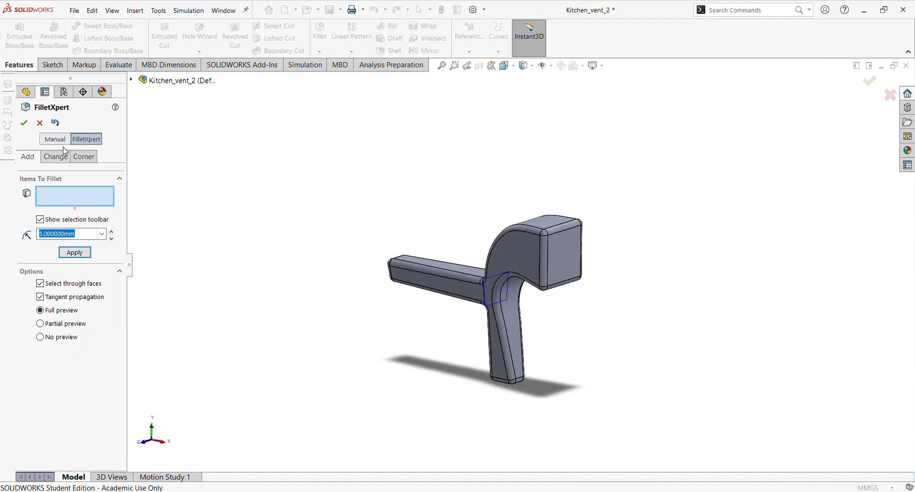
click(41, 124)
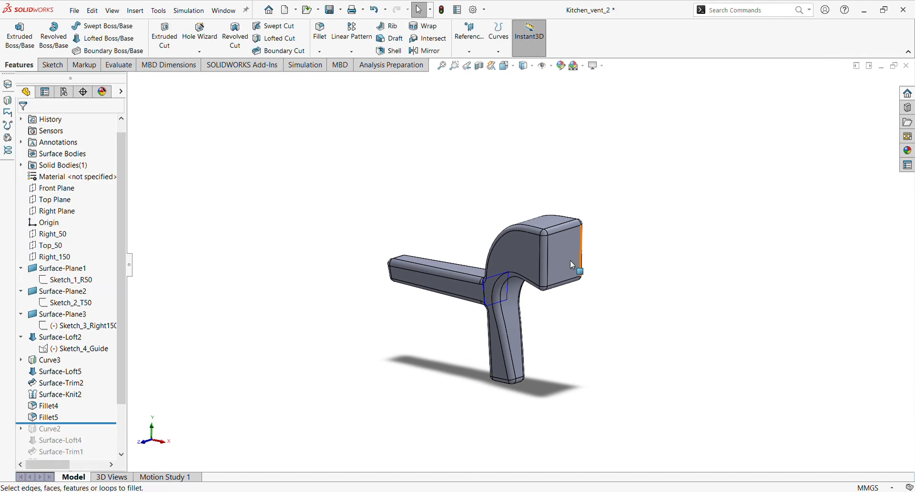
- Examine the rounded vent body and highlight Fillet4 to see which edges it covers
scroll(557, 253, down, 2)
middle_drag(581, 253, 532, 254)
scroll(529, 251, up, 3)
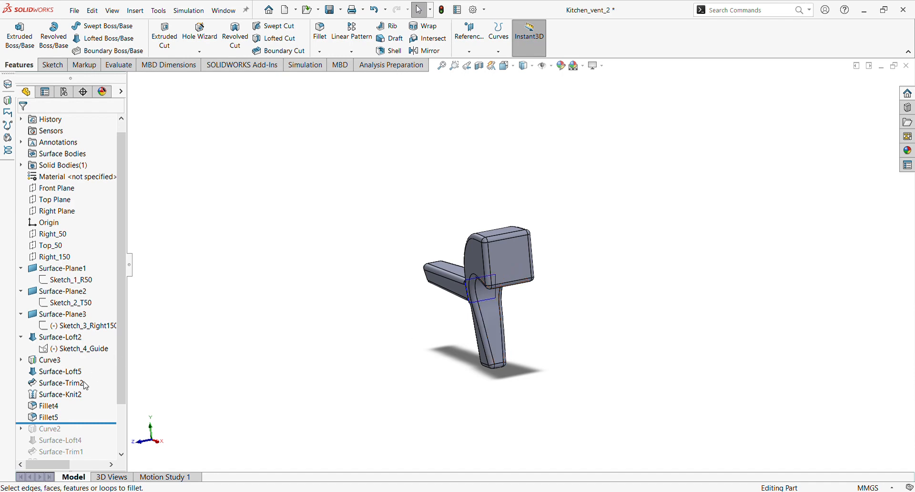
click(48, 410)
middle_drag(439, 350, 504, 300)
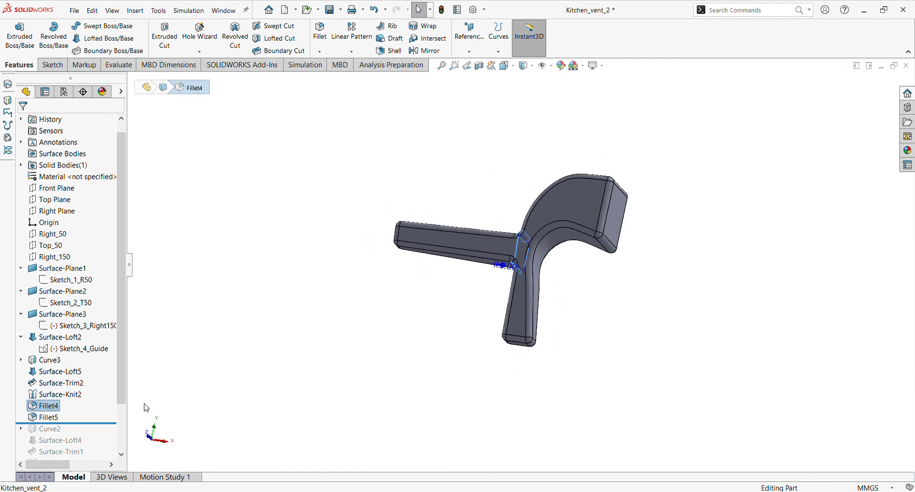
- Edit Fillet5 and remove Face<2>, the end face of the side branch, from its items to fillet
click(49, 418)
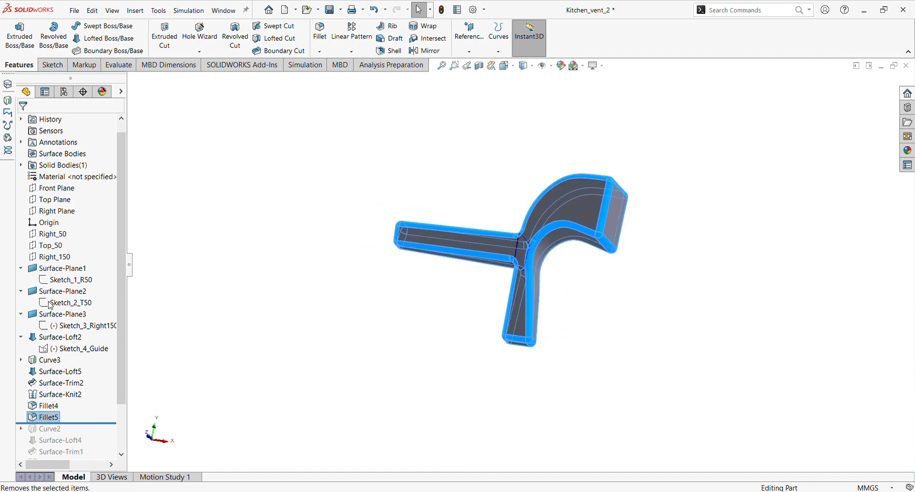
click(57, 247)
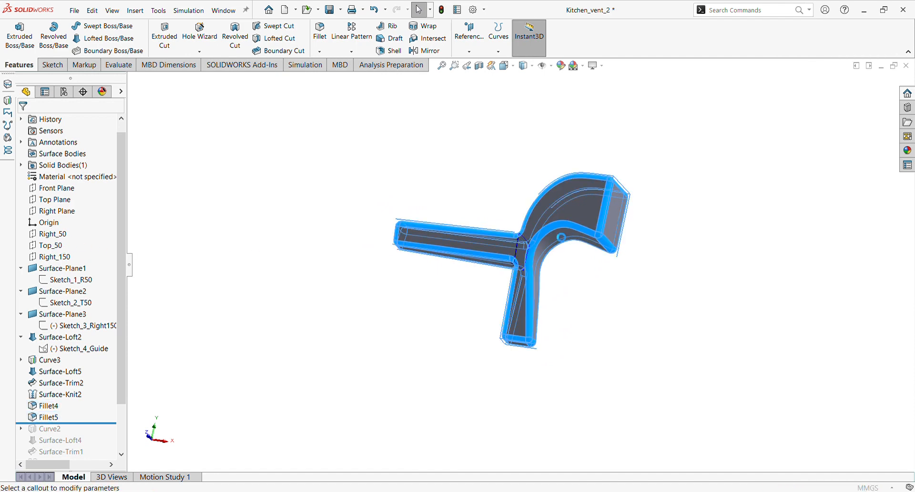
scroll(545, 231, down, 2)
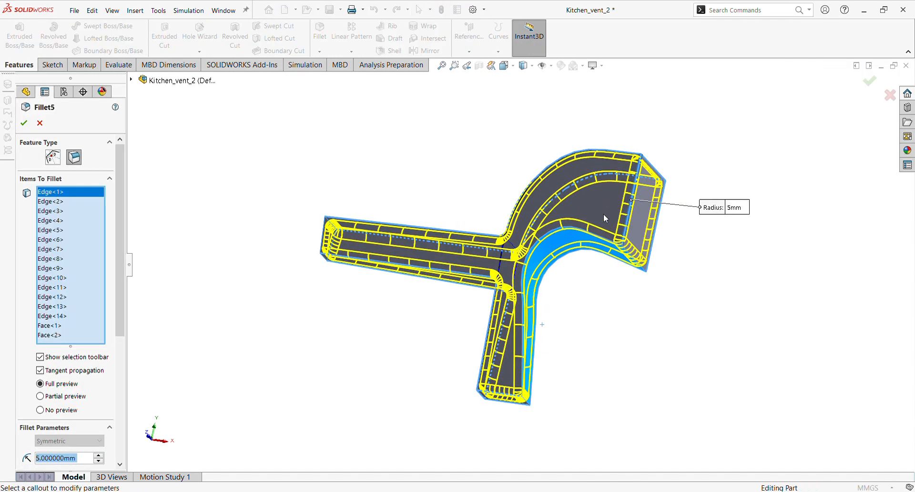
middle_drag(604, 214, 592, 265)
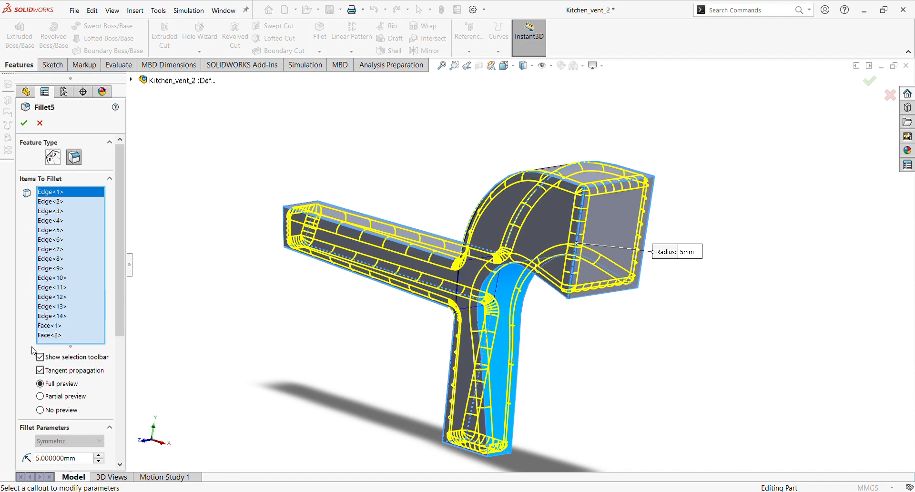
click(48, 336)
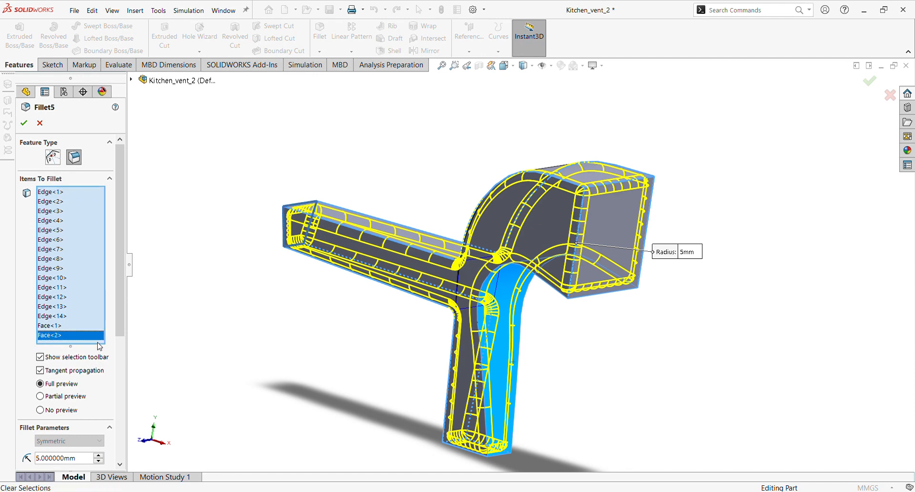
middle_drag(293, 252, 383, 315)
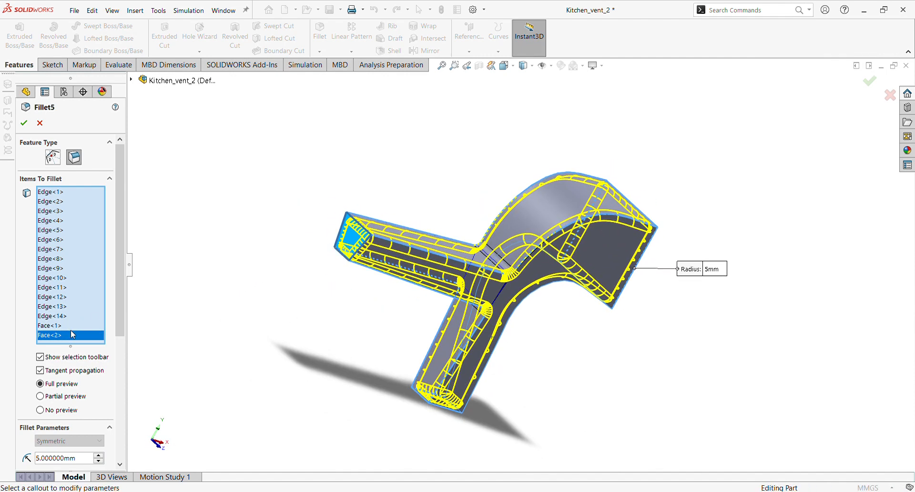
key(Delete)
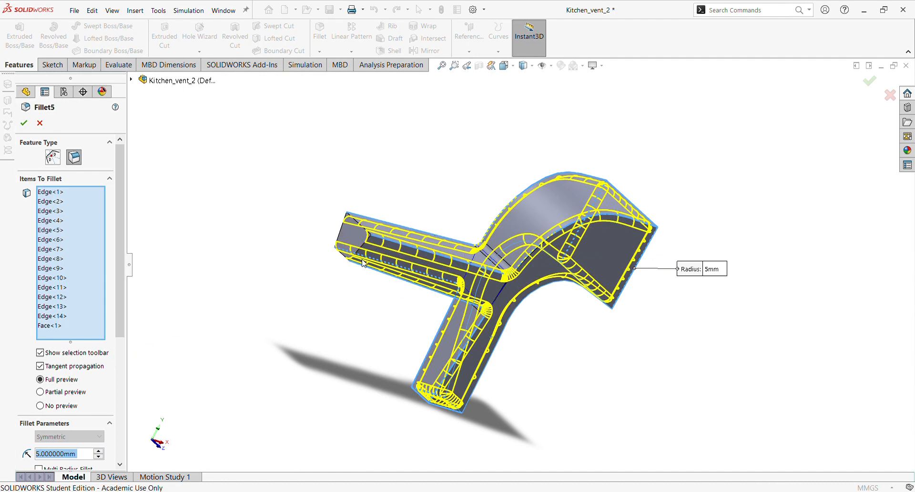
- Inspect Face<1> and Edge<14> of Fillet5 from several sides, adding and removing the large outlet's end face
click(55, 326)
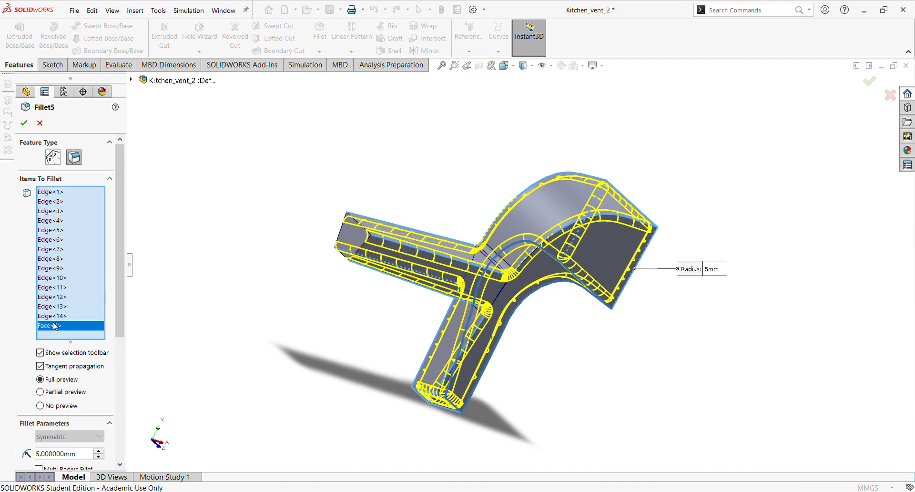
middle_drag(549, 296, 461, 220)
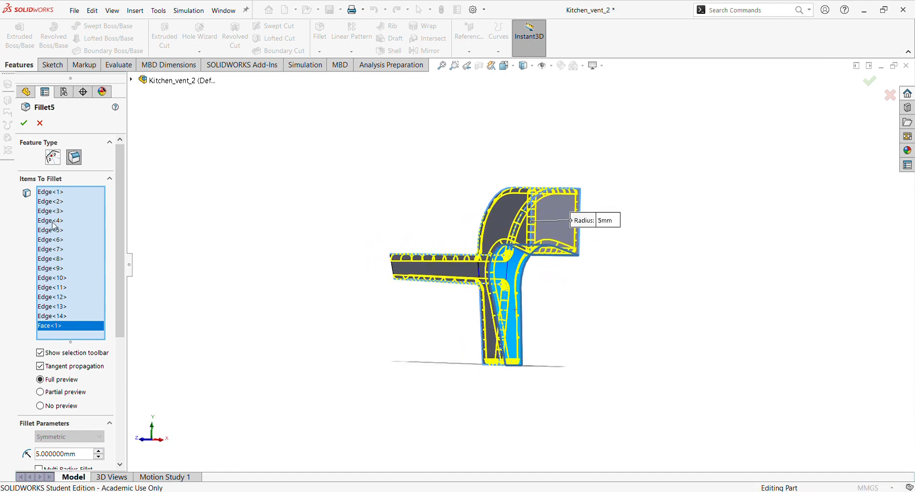
click(53, 316)
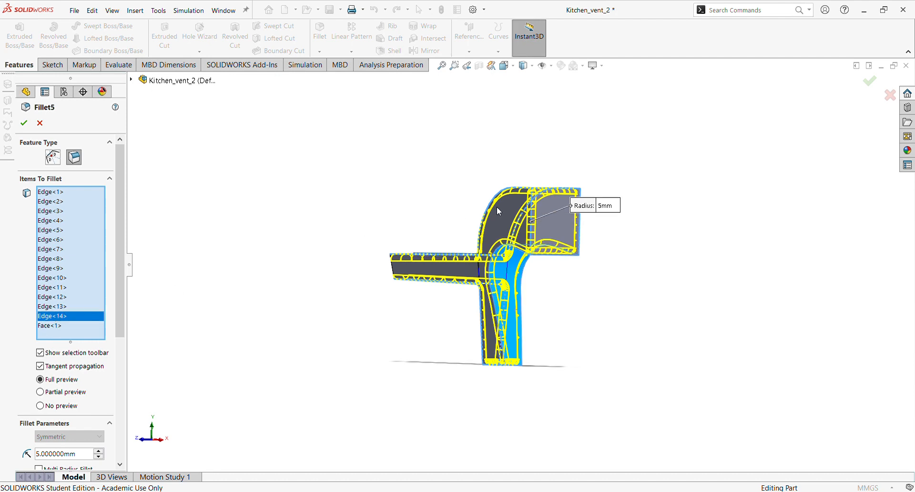
middle_drag(496, 207, 592, 249)
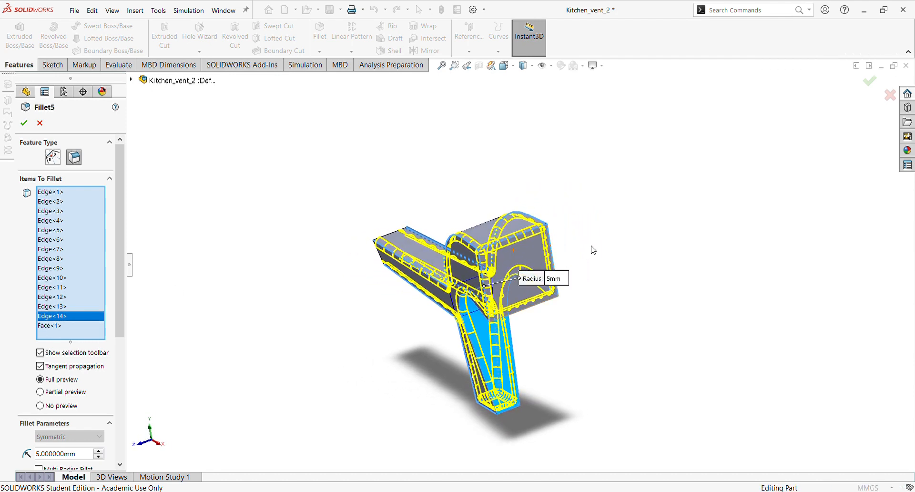
click(550, 253)
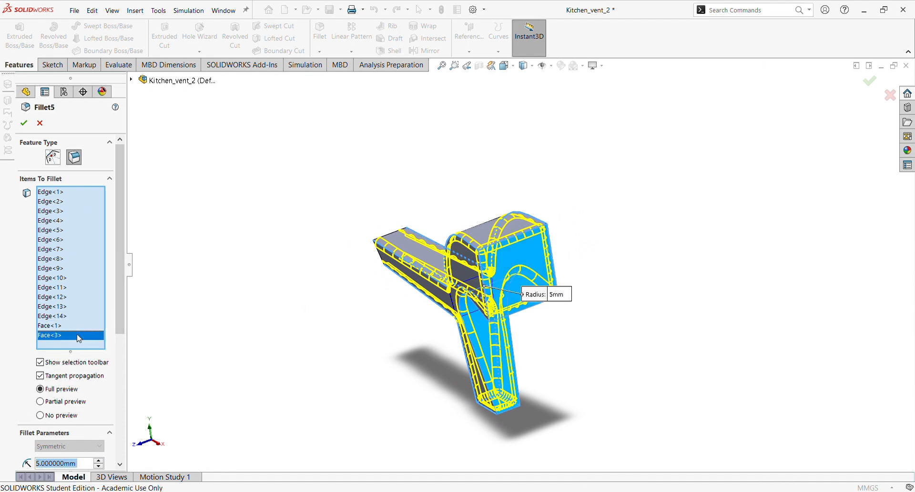
key(Delete)
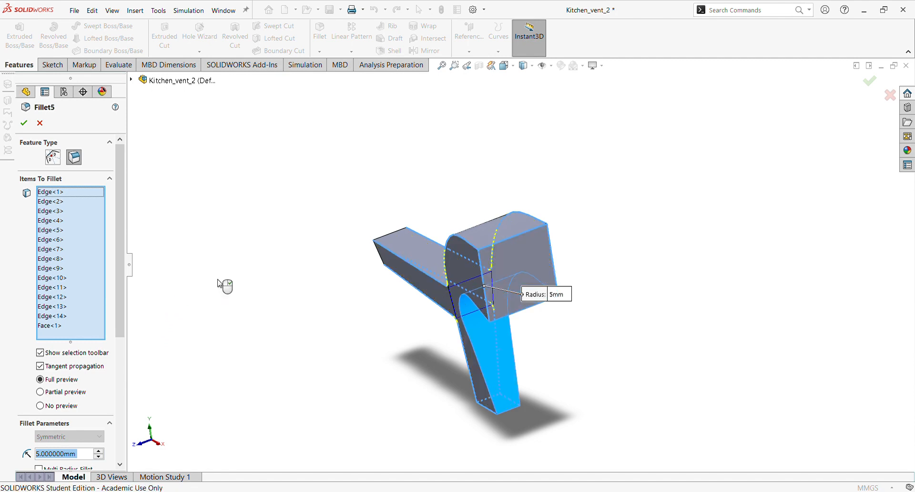
- Go through the Fillet5 items from Face<1> back to Edge<7> to identify which geometry each one covers
click(55, 328)
click(55, 316)
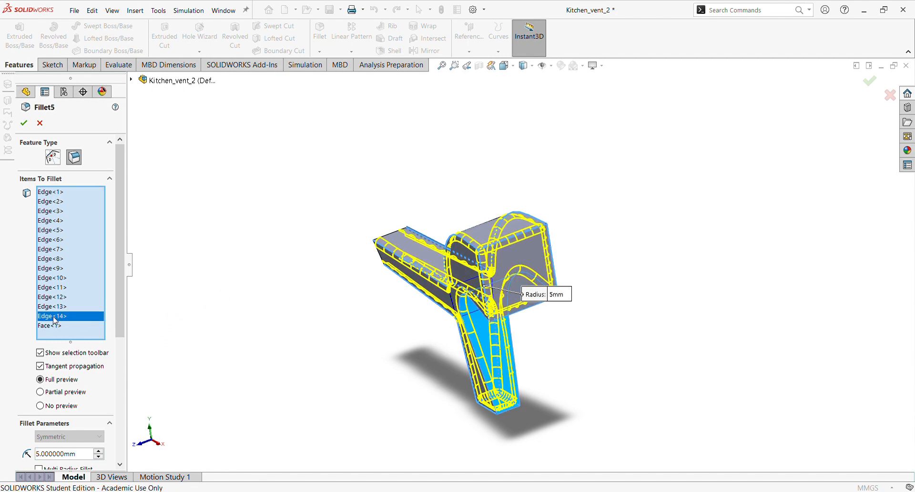
click(58, 306)
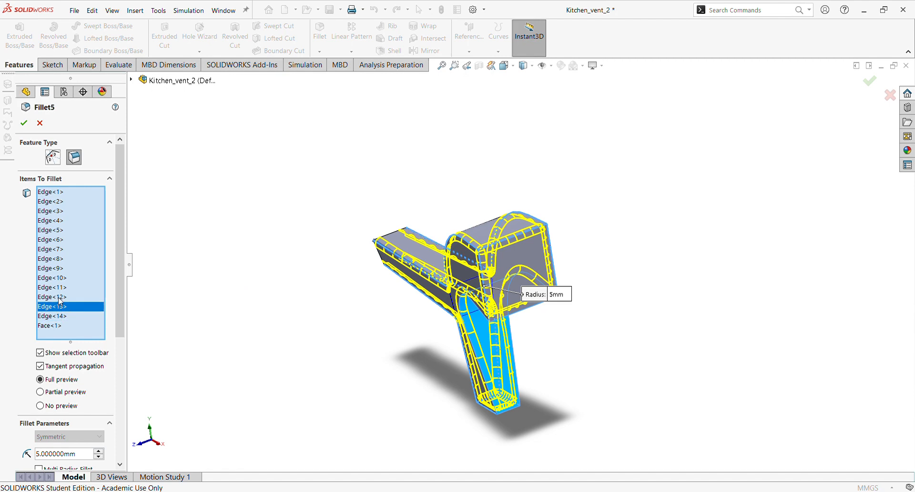
click(59, 297)
click(56, 287)
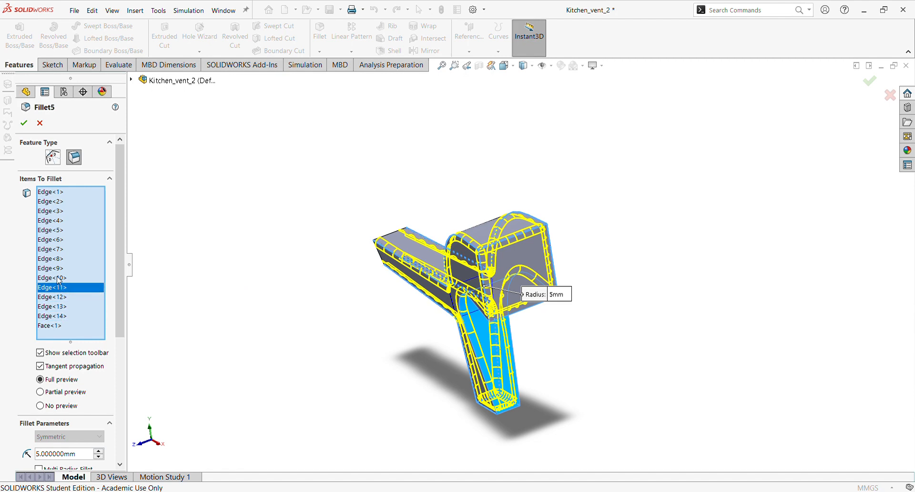
click(58, 271)
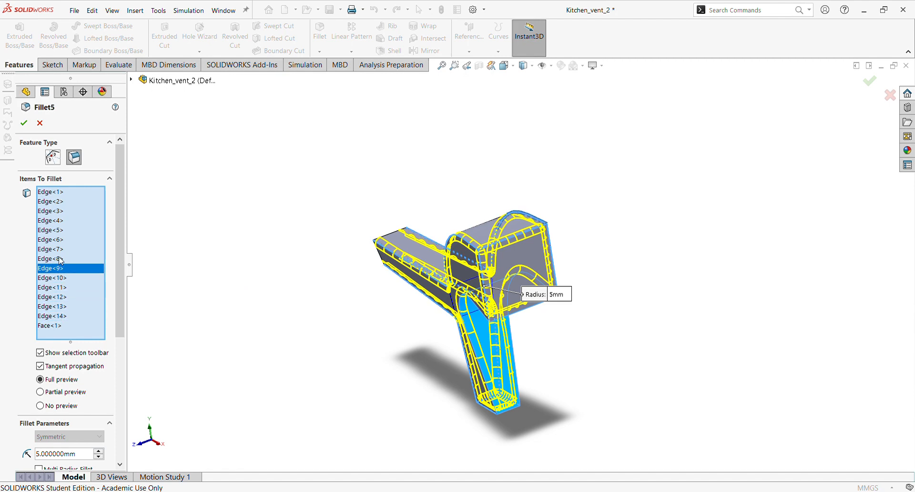
click(60, 259)
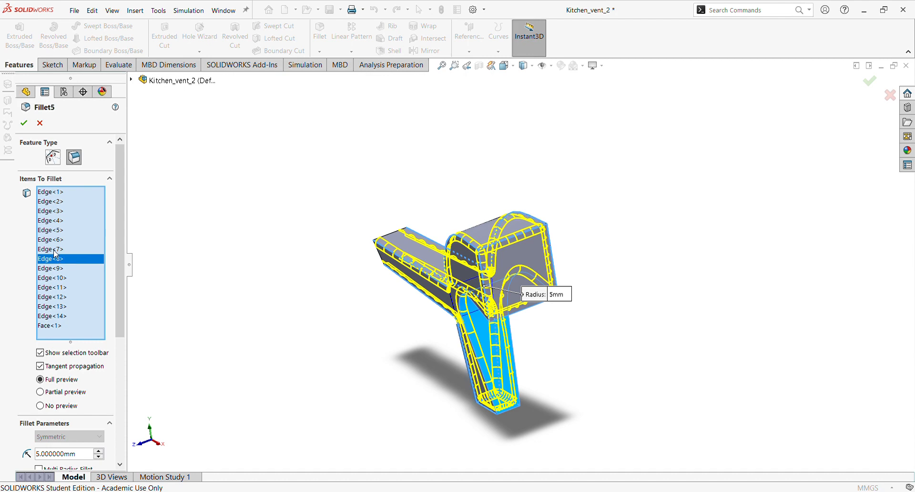
click(57, 249)
- Remove Edge<1>, Edge<2> and Edge<3> around the large outlet's end face from the Fillet5 items
click(59, 193)
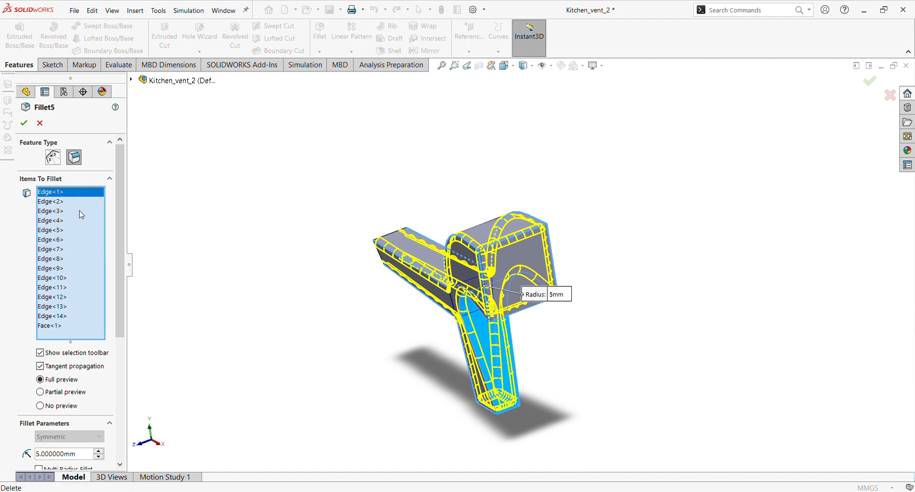
key(Delete)
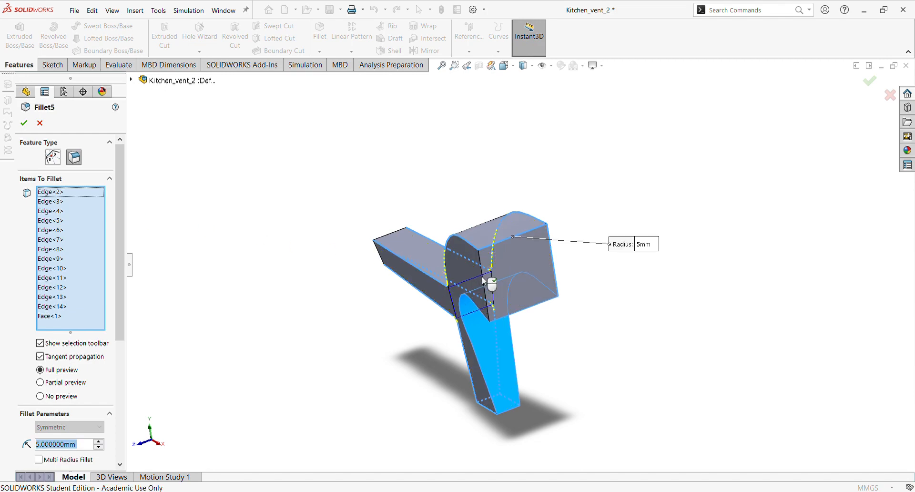
scroll(486, 295, down, 2)
middle_drag(486, 295, 569, 324)
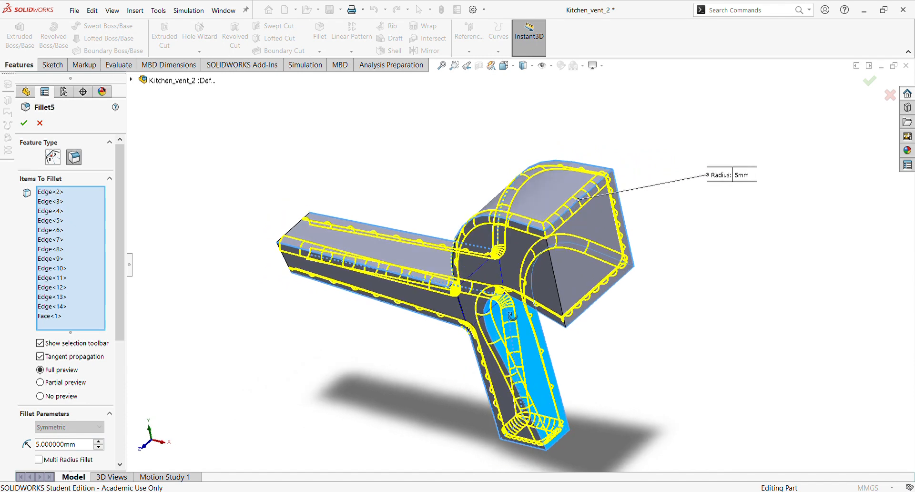
click(61, 192)
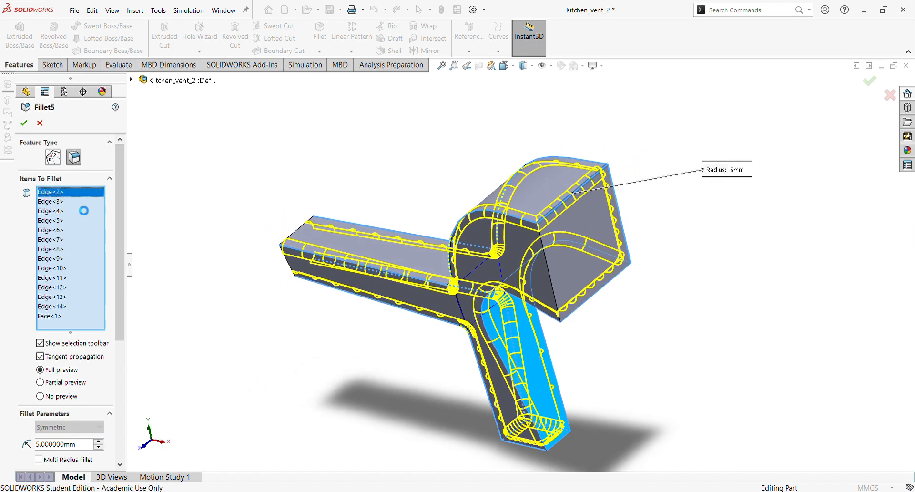
key(Delete)
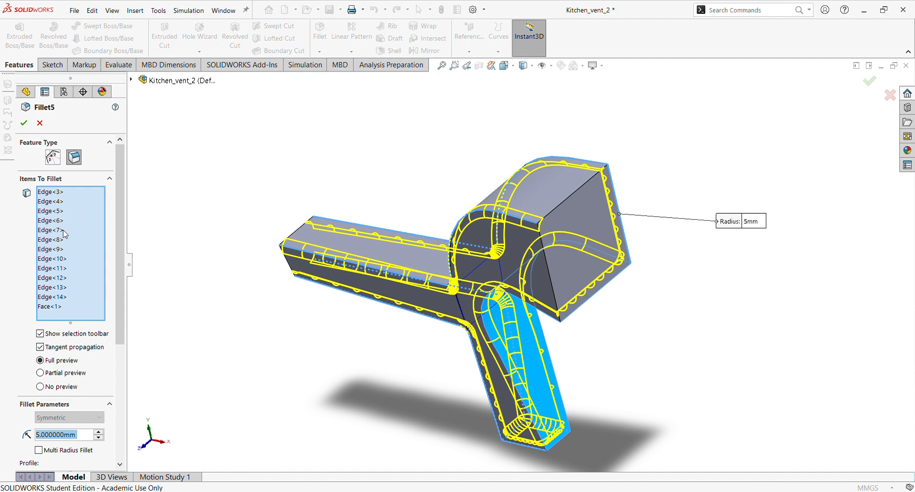
click(62, 193)
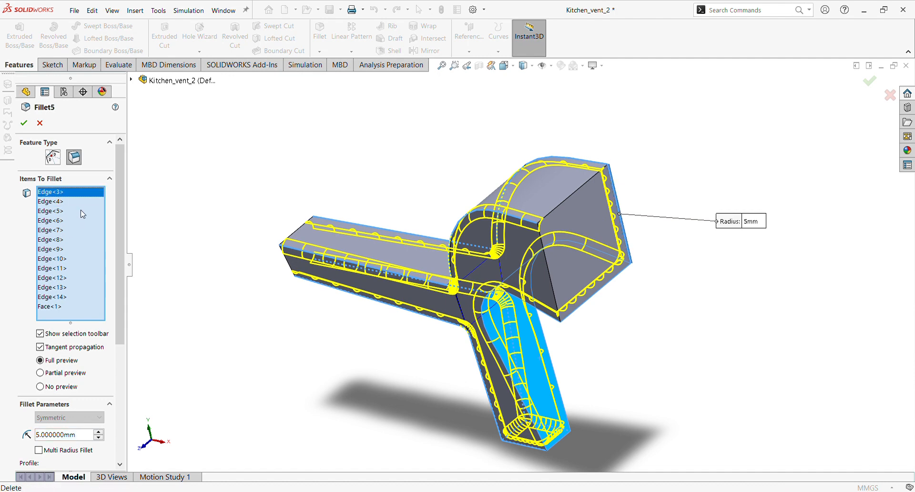
key(Delete)
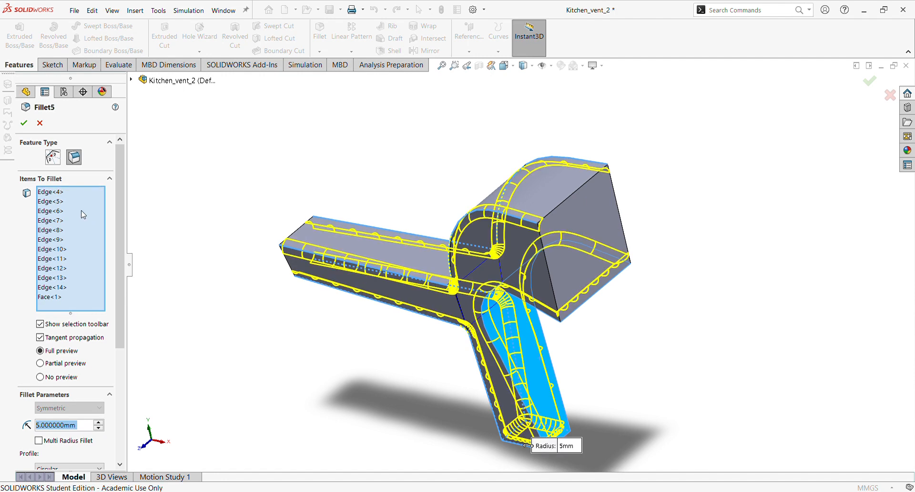
- Remove Edge<4>, Edge<5> and Edge<6> at the lower duct's end face from the Fillet5 items
click(57, 193)
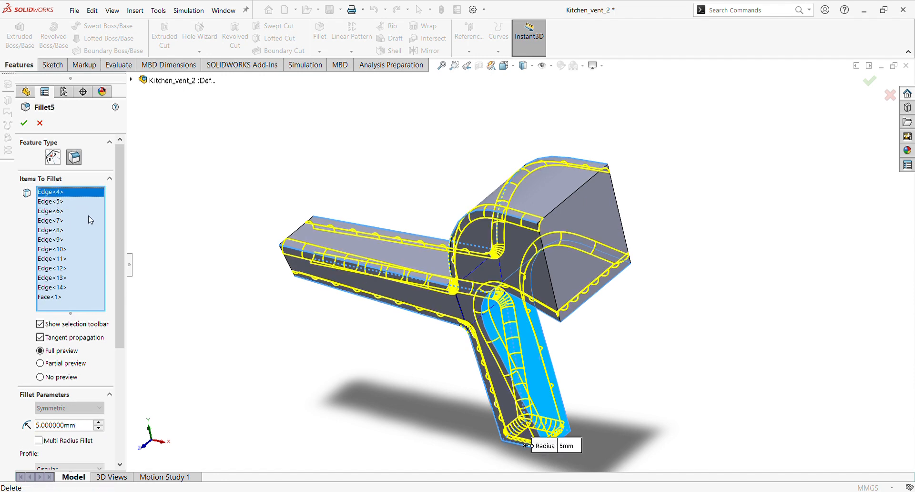
key(Delete)
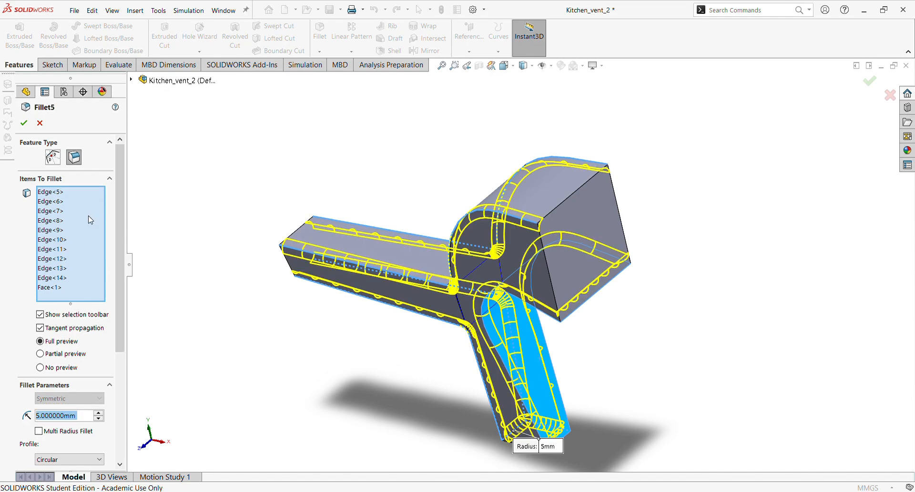
middle_drag(531, 298, 546, 349)
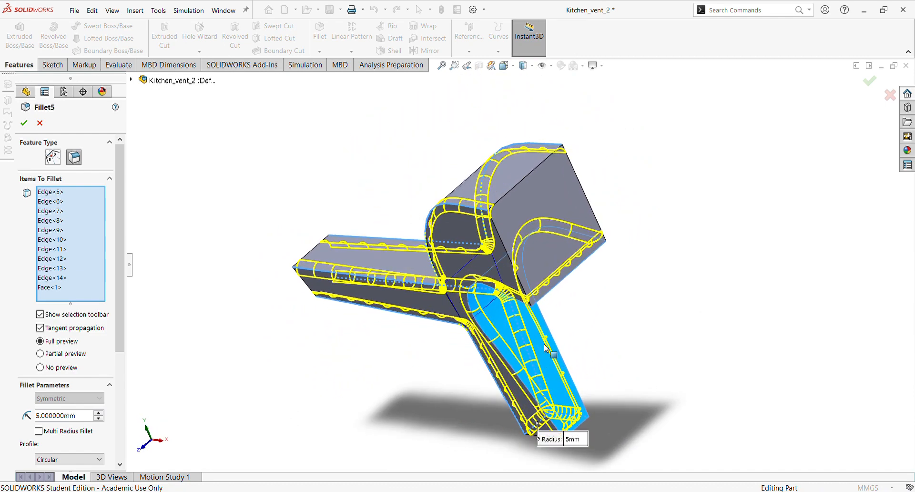
click(58, 192)
scroll(374, 268, up, 3)
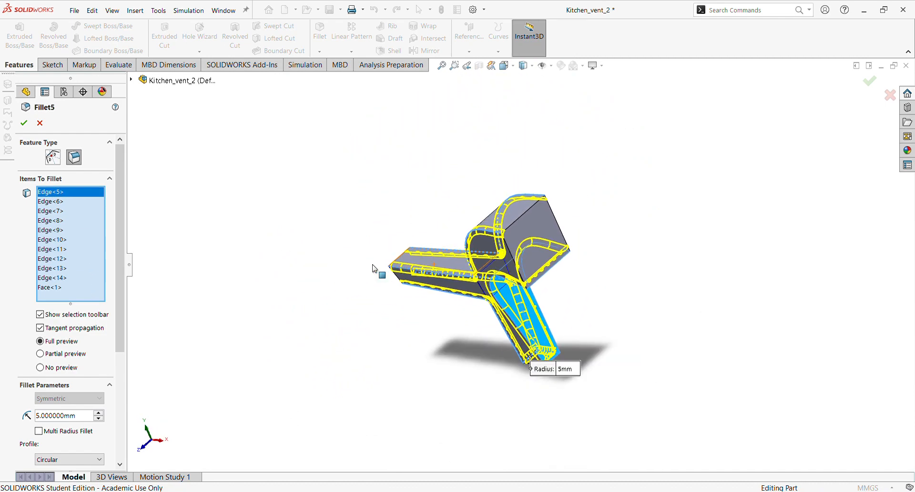
middle_drag(374, 267, 591, 149)
middle_drag(467, 377, 435, 409)
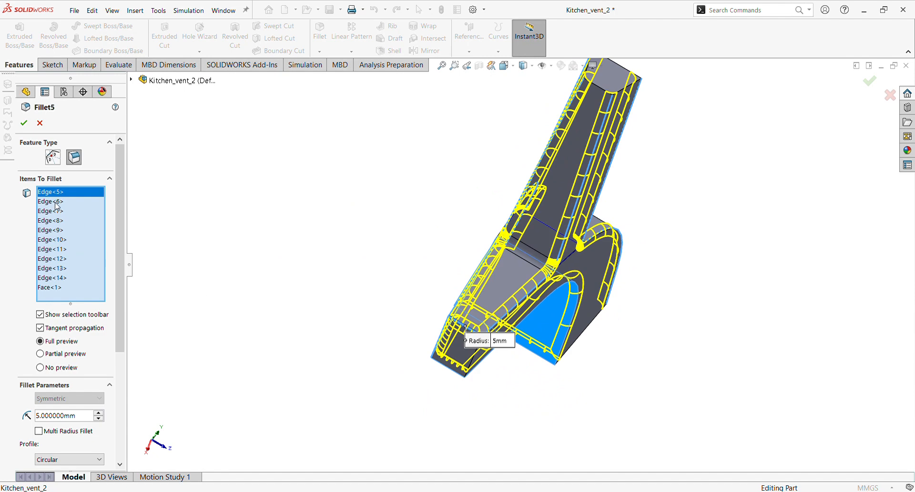
click(56, 202)
key(Delete)
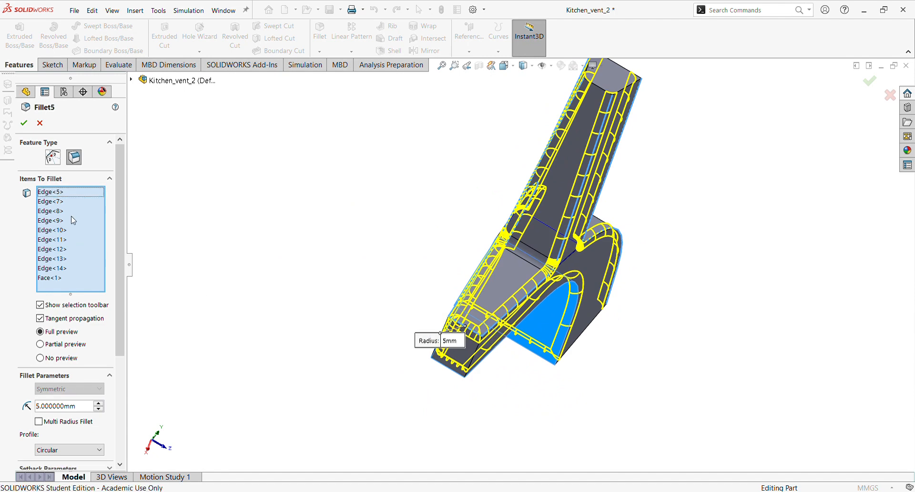
click(59, 192)
key(Delete)
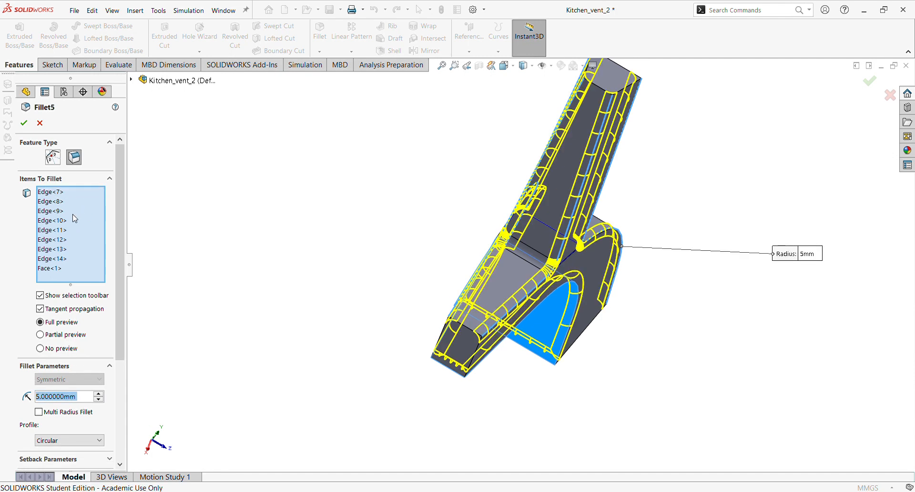
- Check which edges Edge<7> through Edge<11> of Fillet5 cover, and inspect the accepted fillet from another side
click(57, 193)
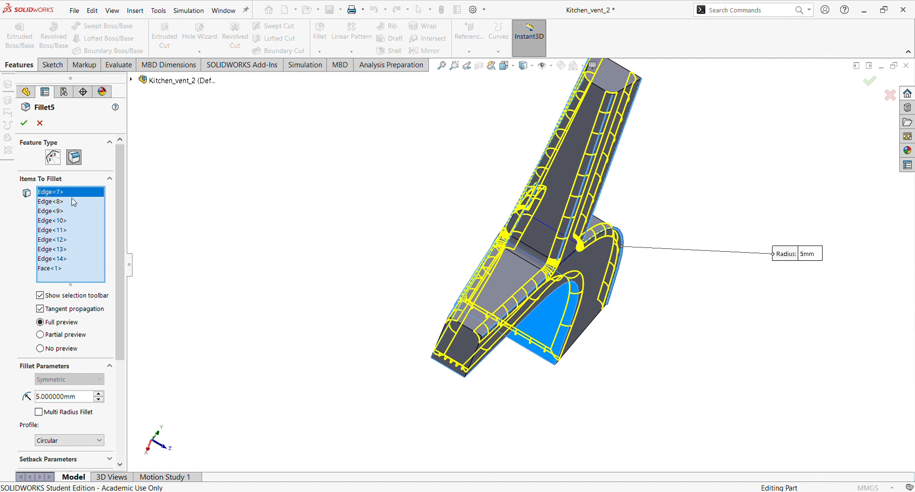
click(58, 202)
click(51, 192)
click(43, 211)
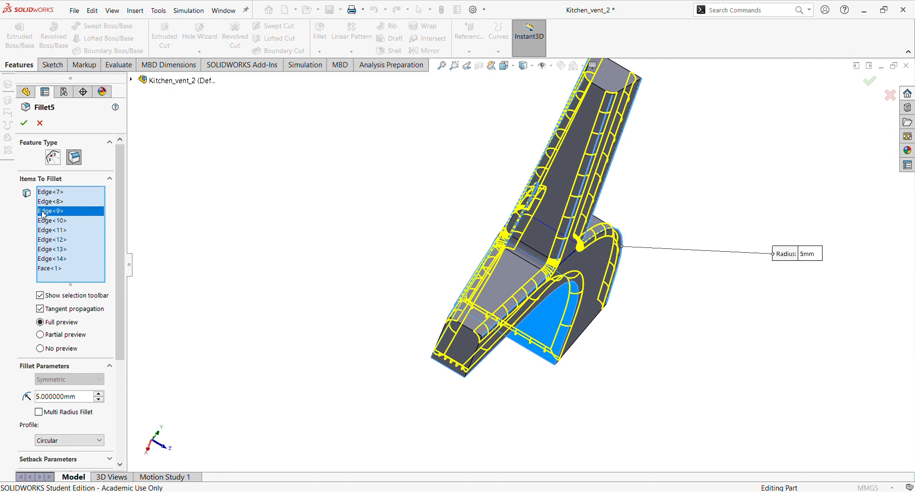
click(46, 221)
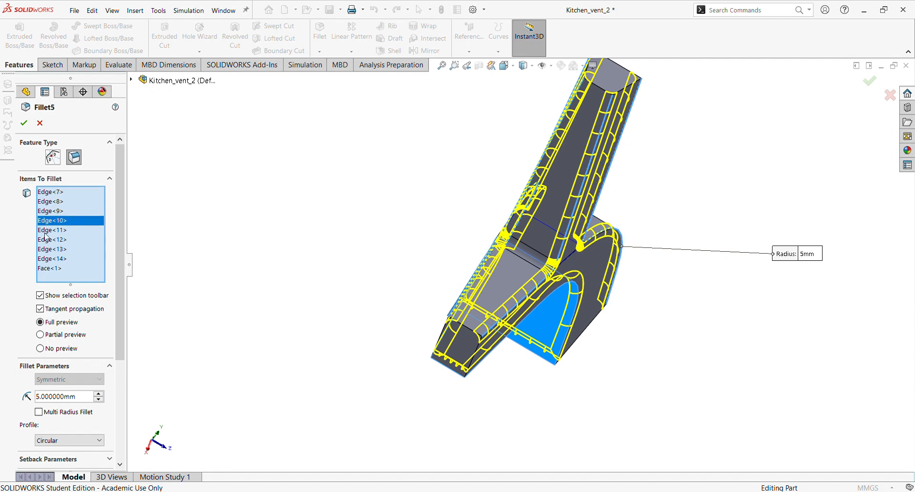
click(46, 230)
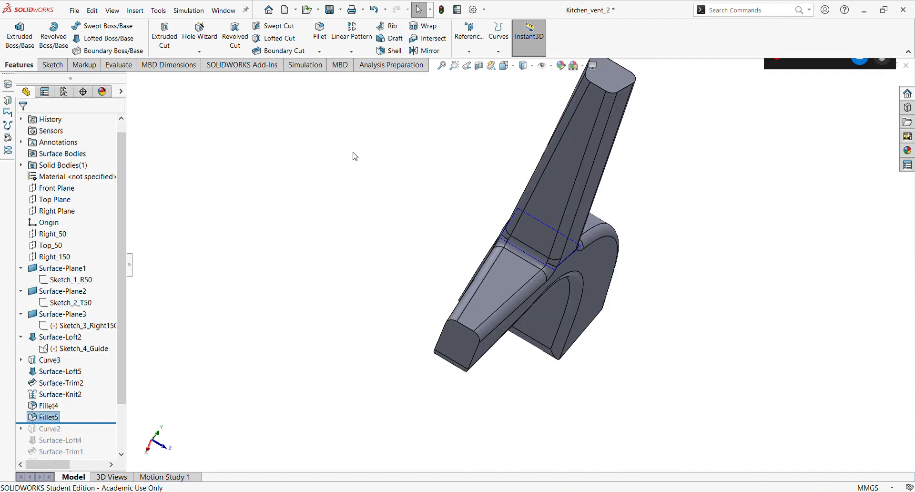
middle_drag(465, 237, 602, 338)
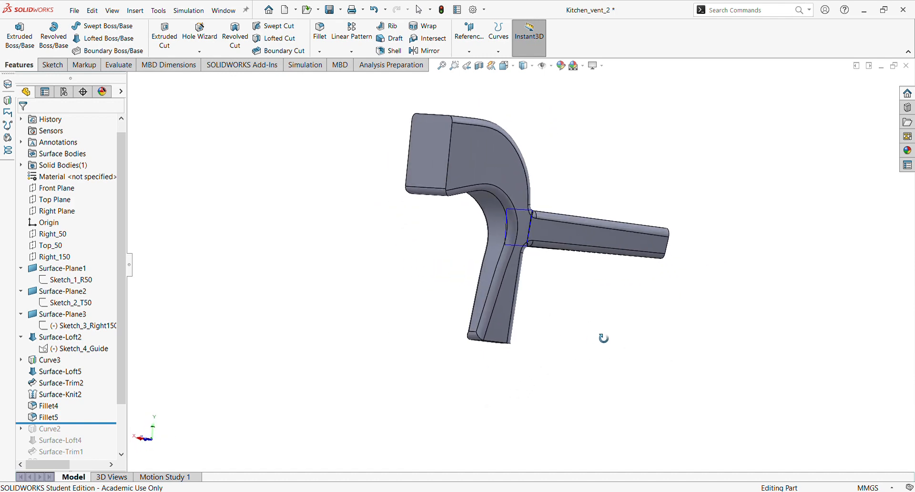
- Reopen Fillet5 and go through Face<1> and Edge<8> back to Edge<5> to identify the geometry each one covers
click(52, 418)
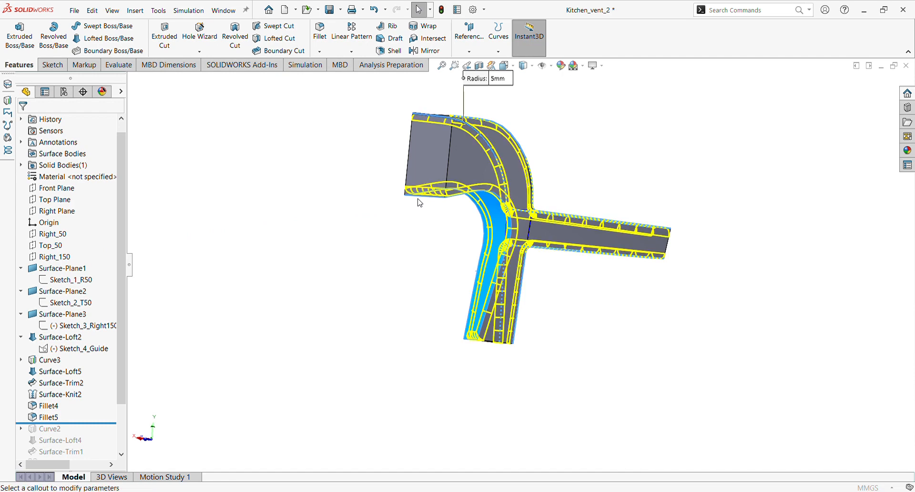
scroll(414, 161, down, 2)
middle_drag(419, 190, 308, 255)
click(50, 269)
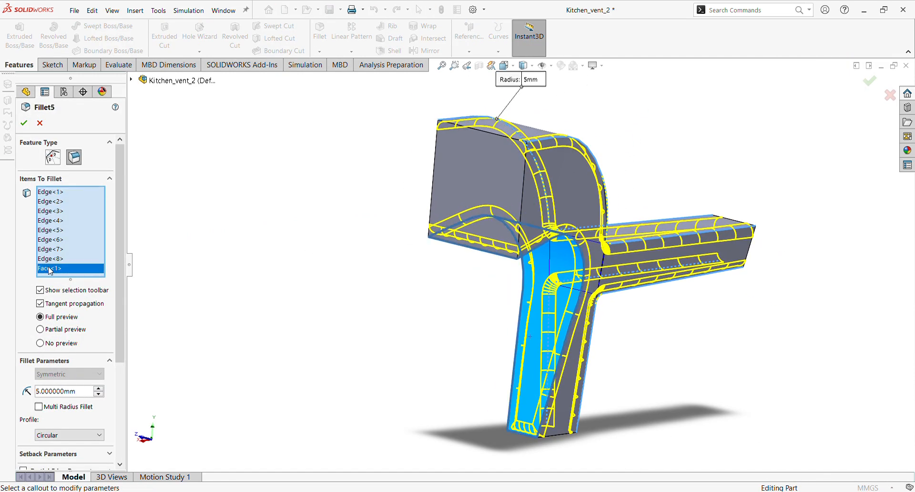
click(58, 259)
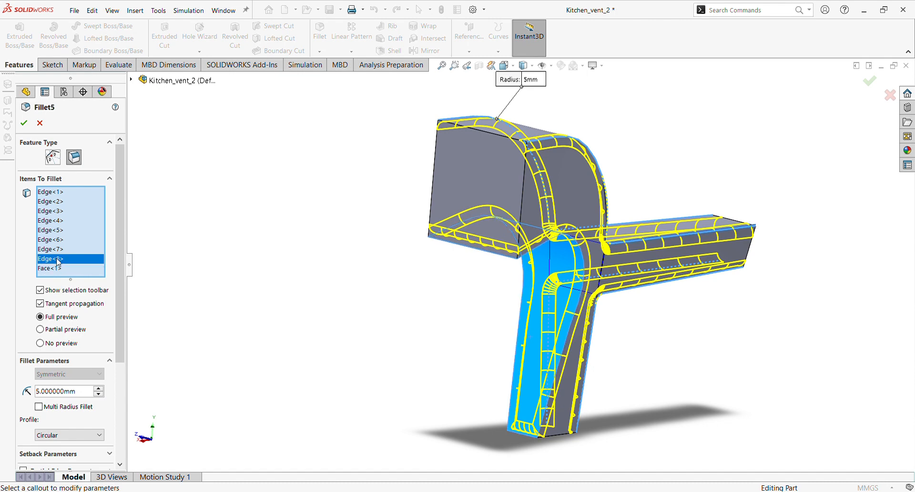
middle_drag(426, 197, 490, 184)
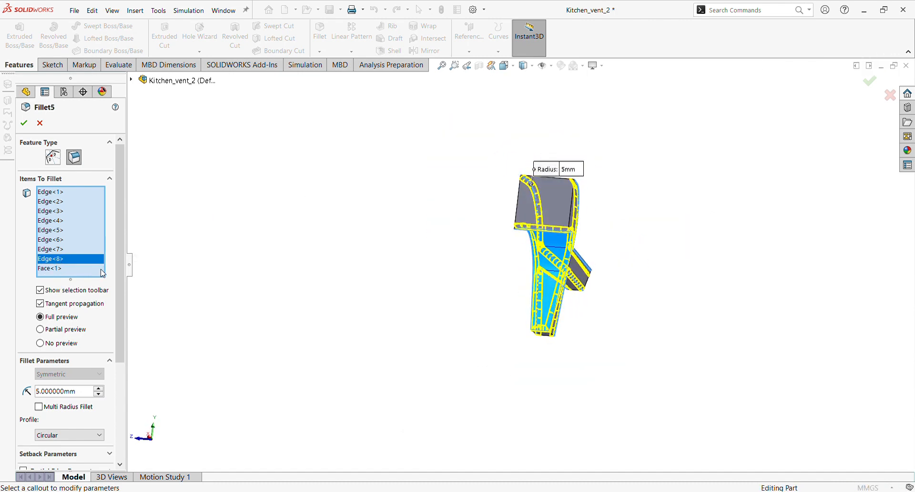
click(61, 250)
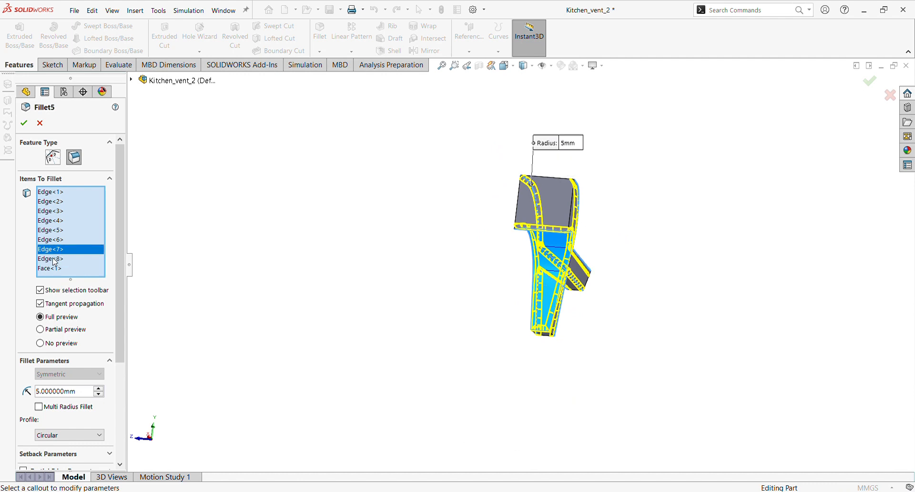
click(55, 259)
click(51, 251)
click(58, 240)
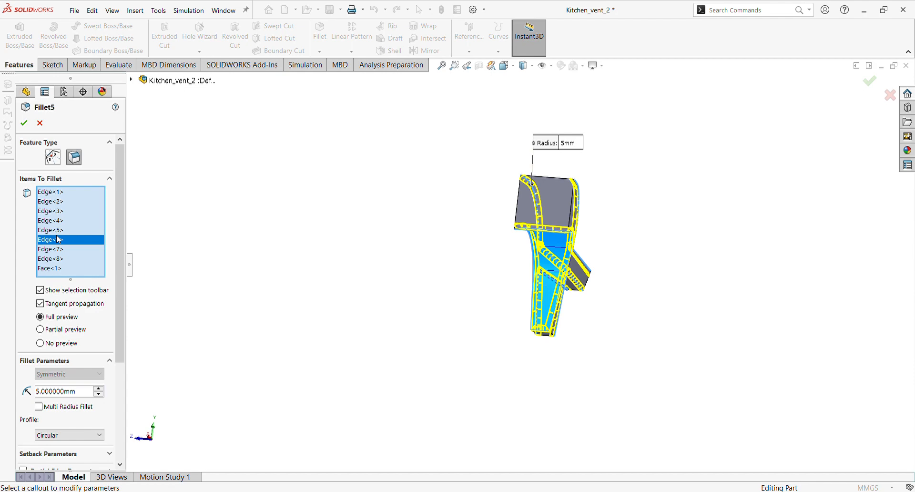
click(59, 230)
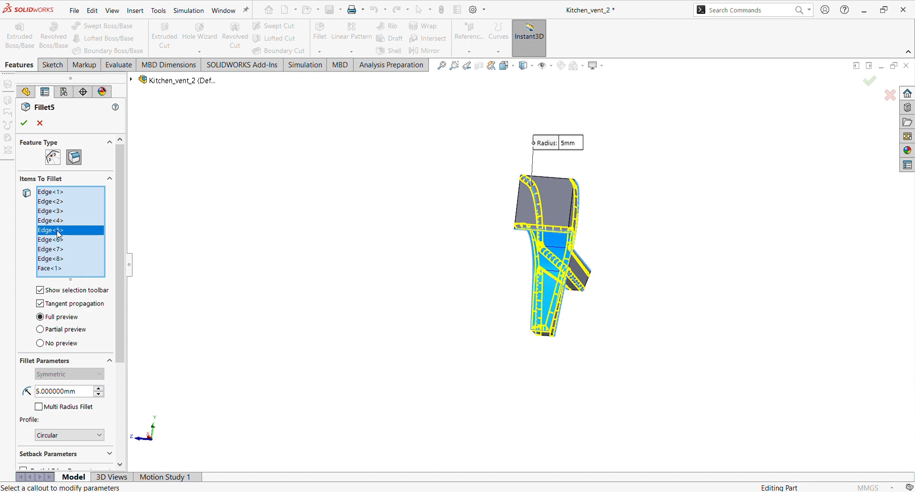
click(51, 260)
middle_drag(521, 246, 476, 302)
- Replace Face<1> in Fillet5 with the two curved inner edges running from the large outlet to the lower duct, keeping the 5 mm radius
click(61, 268)
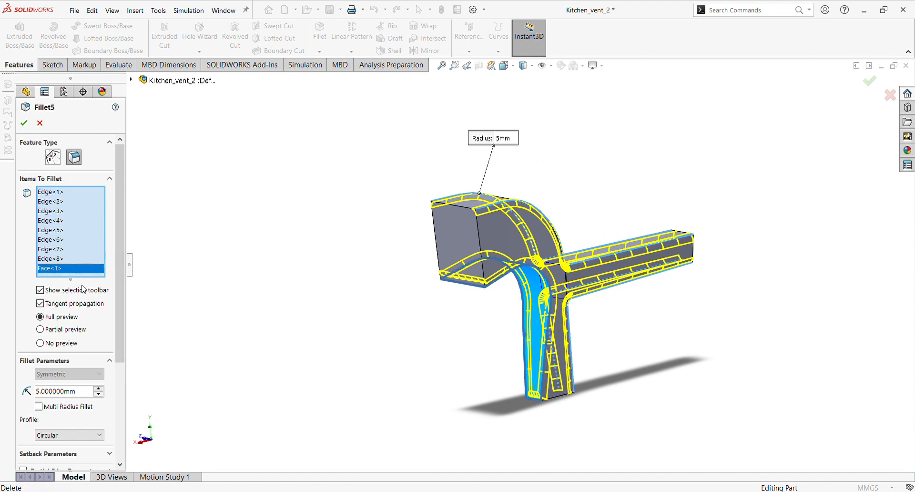
key(Delete)
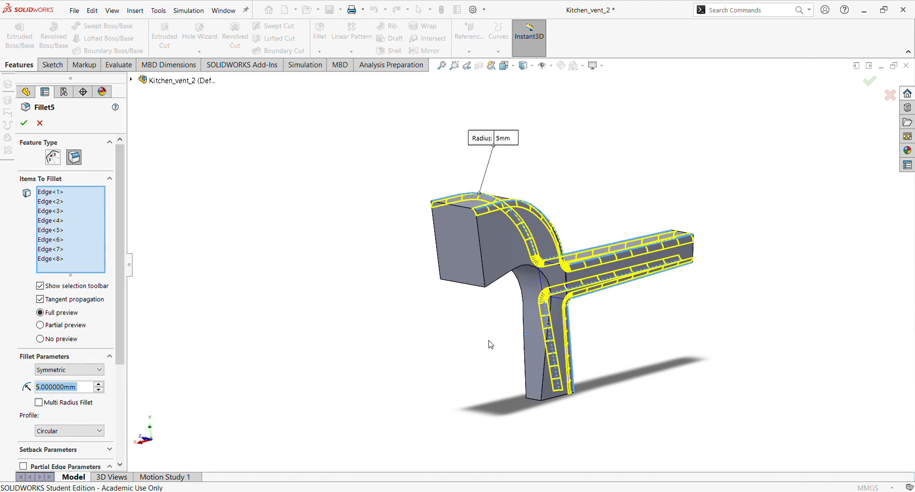
middle_drag(487, 343, 510, 298)
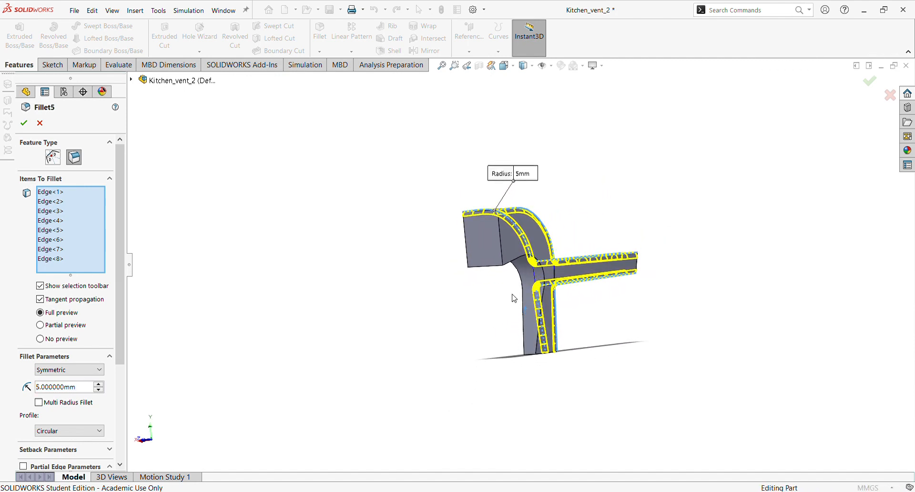
click(516, 260)
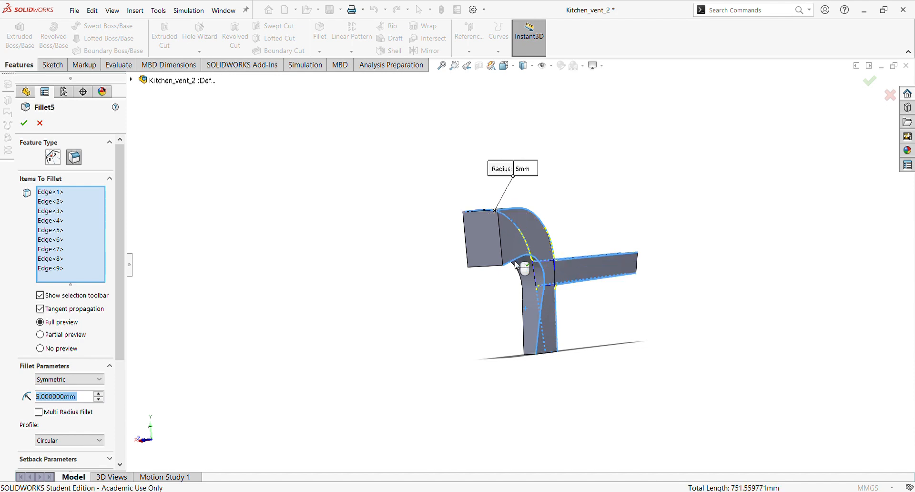
middle_drag(522, 268, 626, 232)
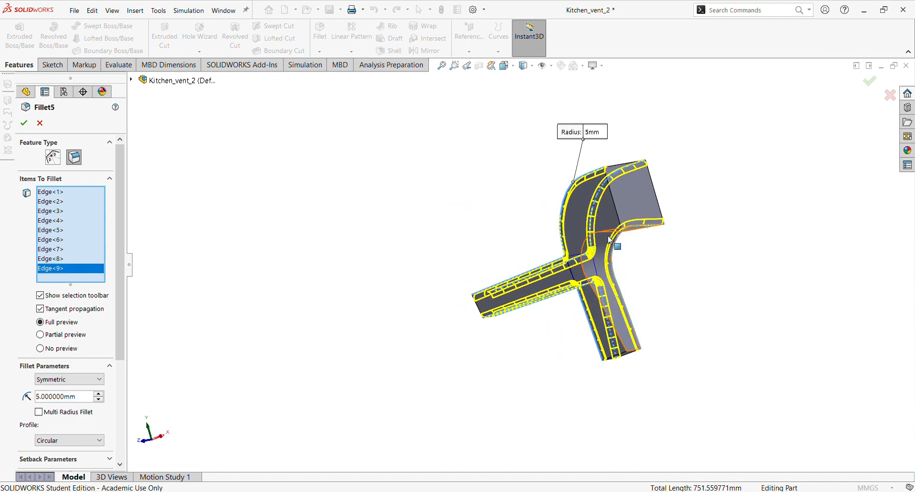
click(608, 234)
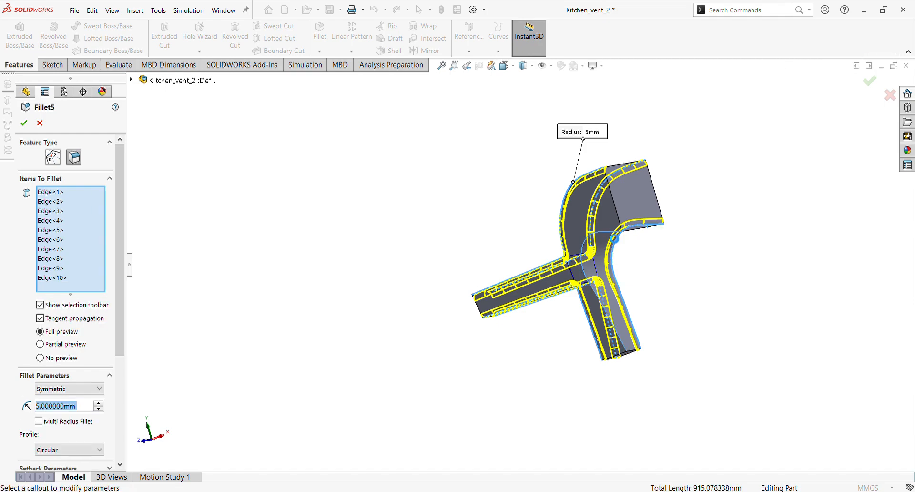
middle_drag(605, 233, 589, 280)
middle_drag(594, 400, 471, 273)
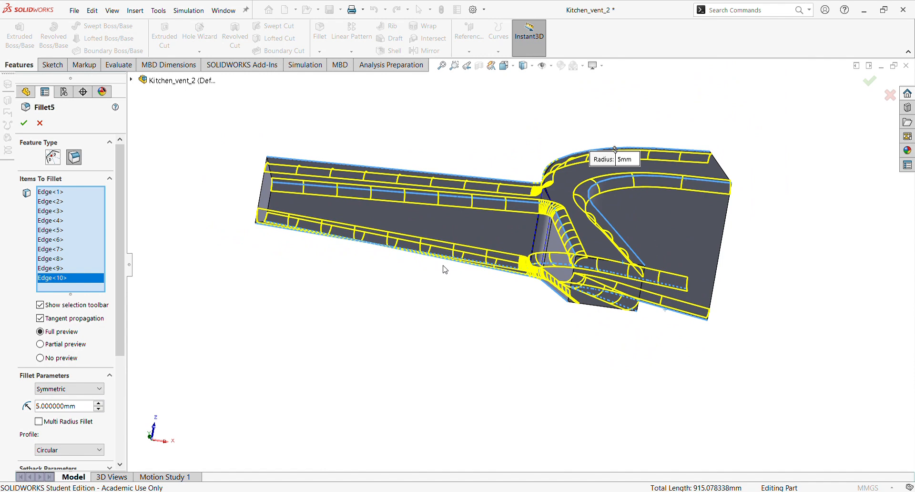
click(24, 122)
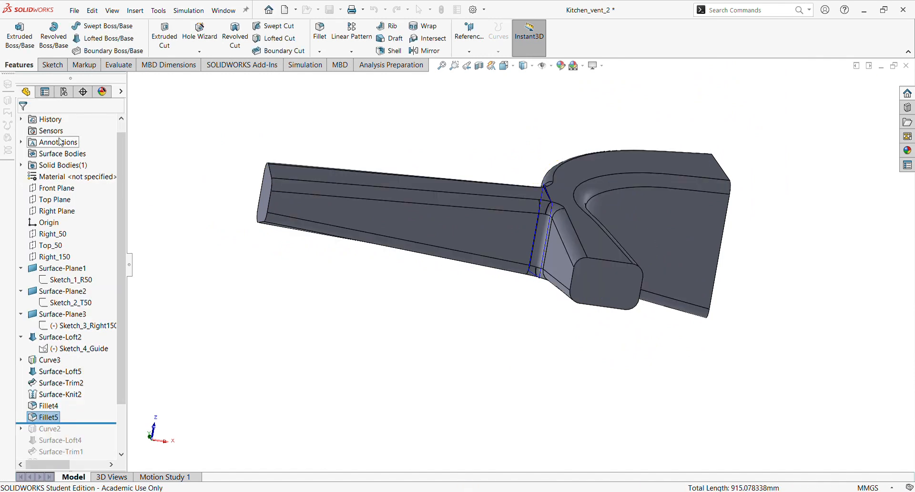
- Examine the filleted vent and the end edges of its duct openings from several sides
scroll(582, 237, up, 1)
middle_drag(581, 236, 572, 272)
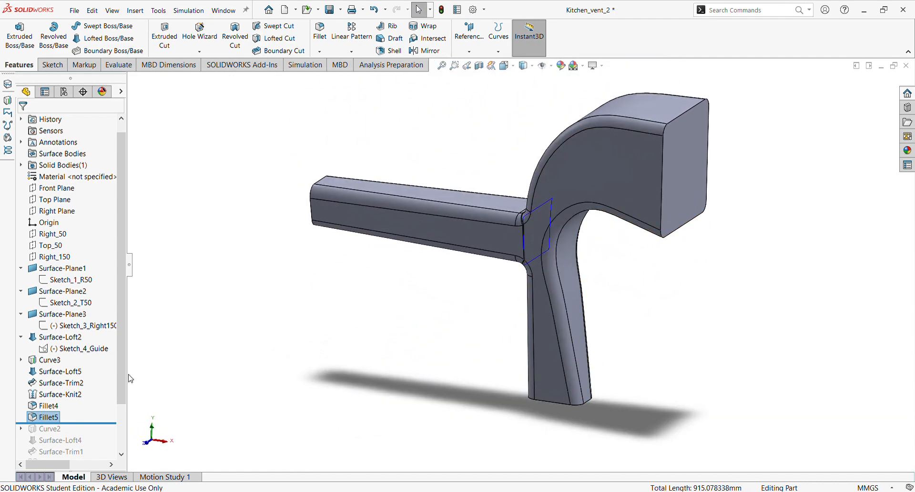
scroll(471, 264, up, 3)
scroll(678, 150, down, 3)
scroll(623, 221, up, 5)
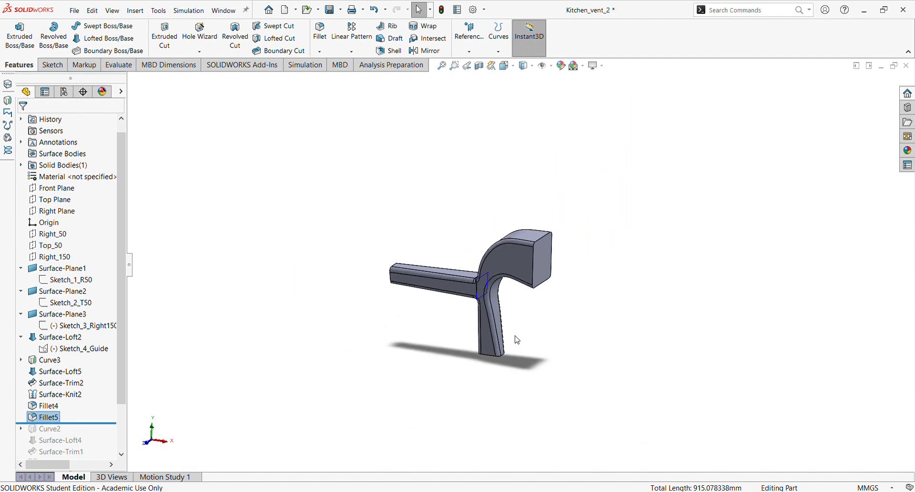
scroll(515, 335, down, 1)
middle_drag(515, 335, 579, 208)
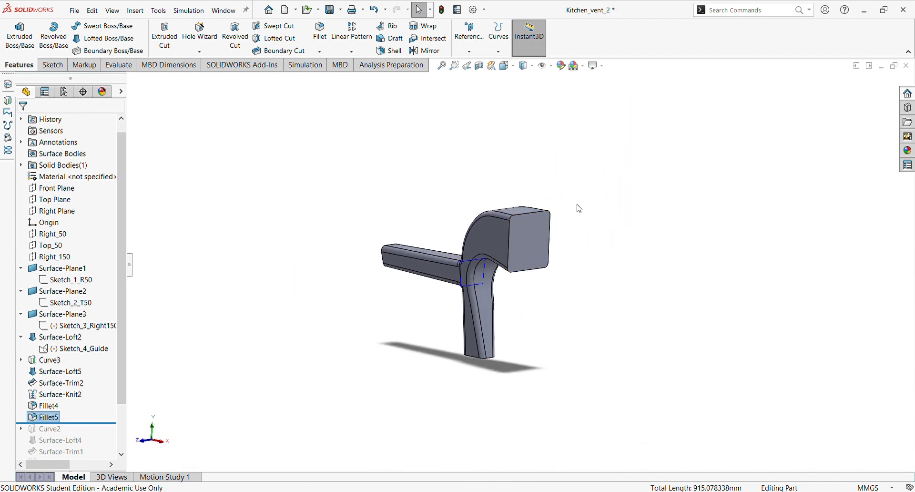
- Shell the vent with a 2 mm wall, removing the end faces of the large outlet, lower duct and side duct, with the preview shown
click(389, 51)
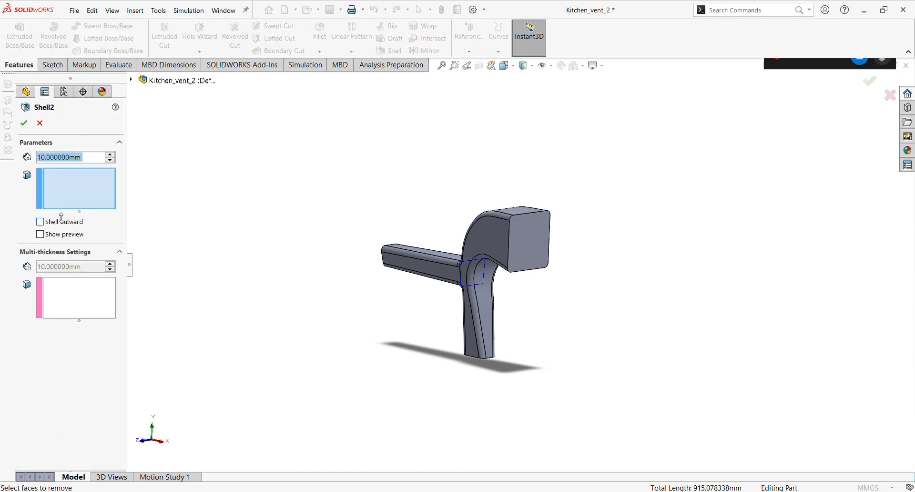
text(2)
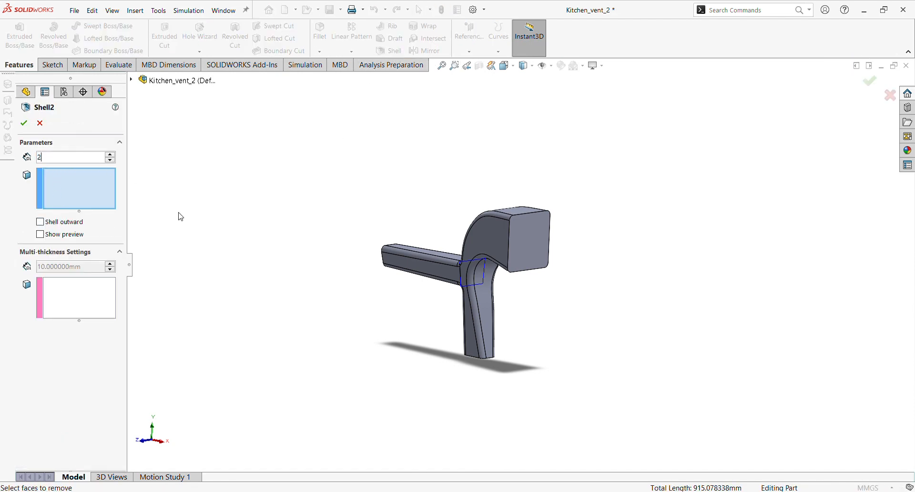
key(Return)
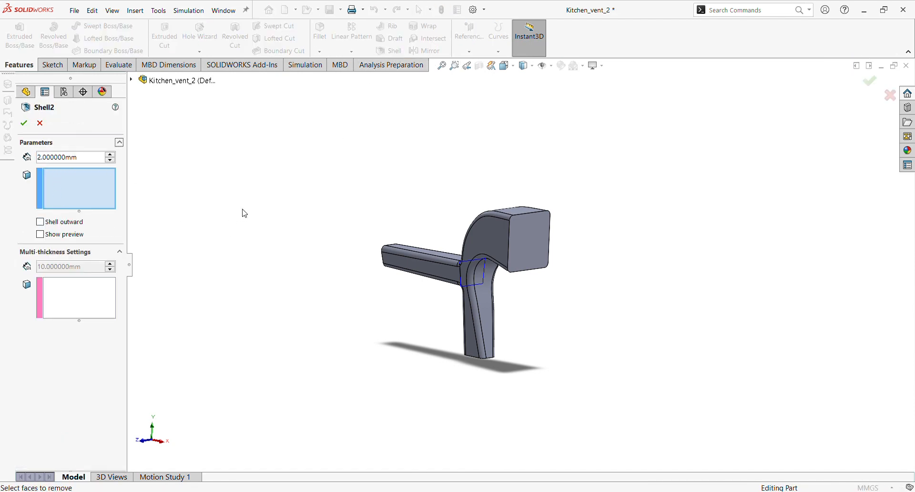
click(531, 246)
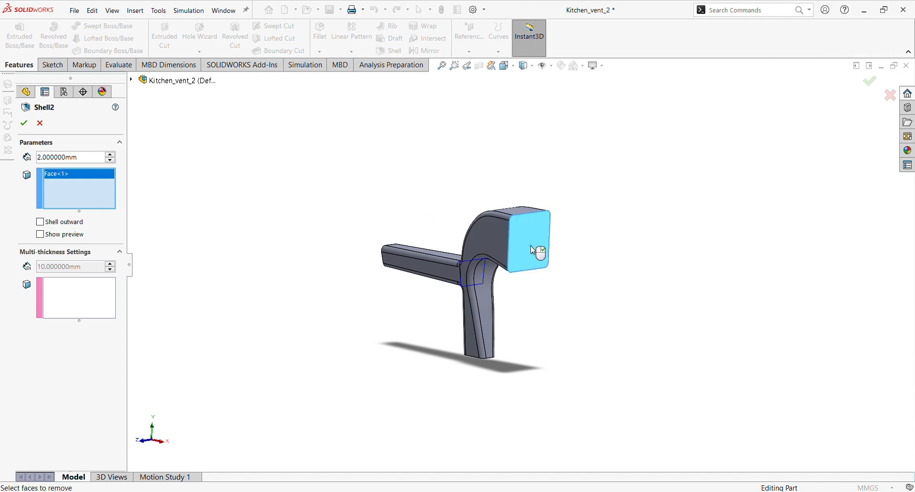
middle_drag(530, 246, 565, 196)
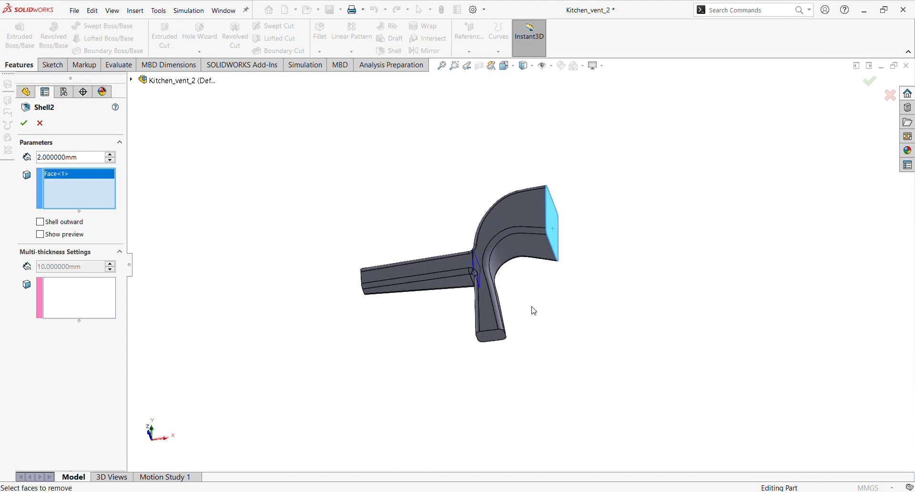
click(498, 337)
middle_drag(504, 303, 603, 283)
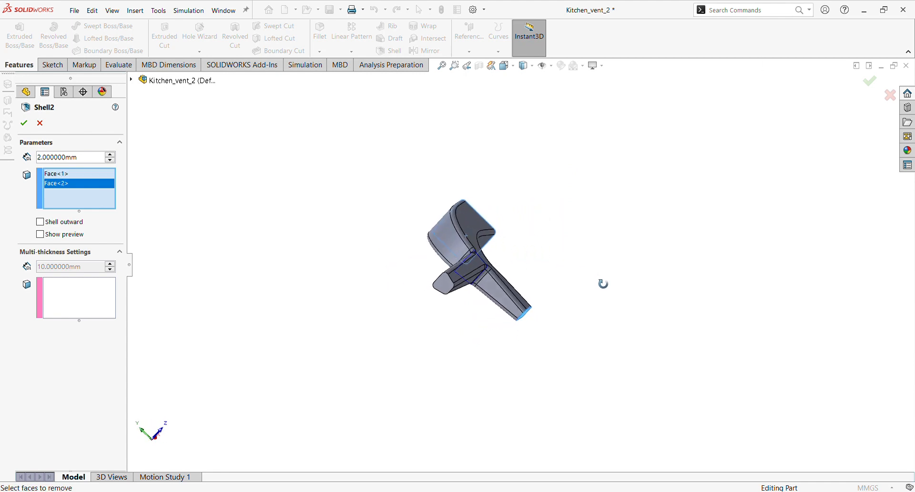
click(455, 292)
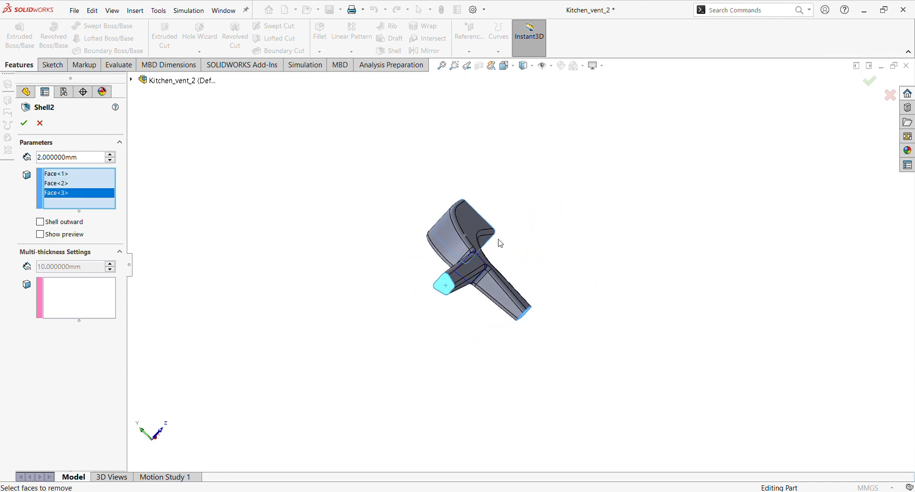
middle_drag(500, 243, 363, 400)
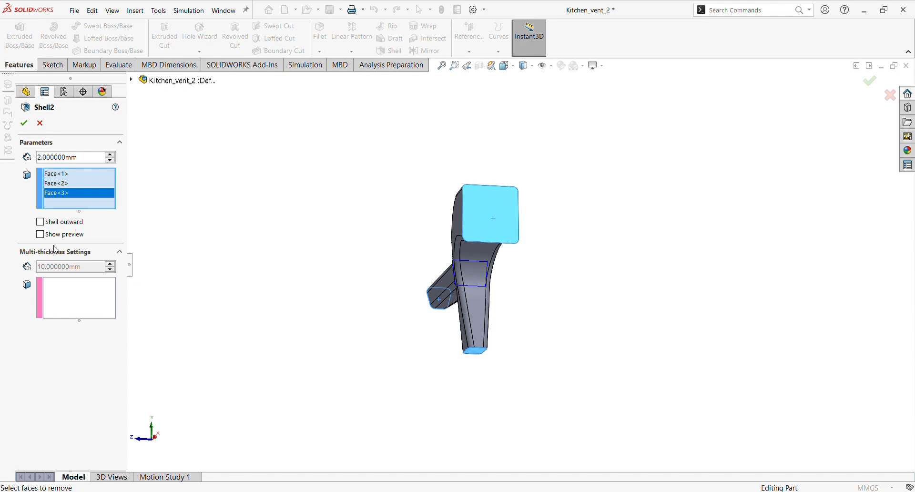
click(40, 235)
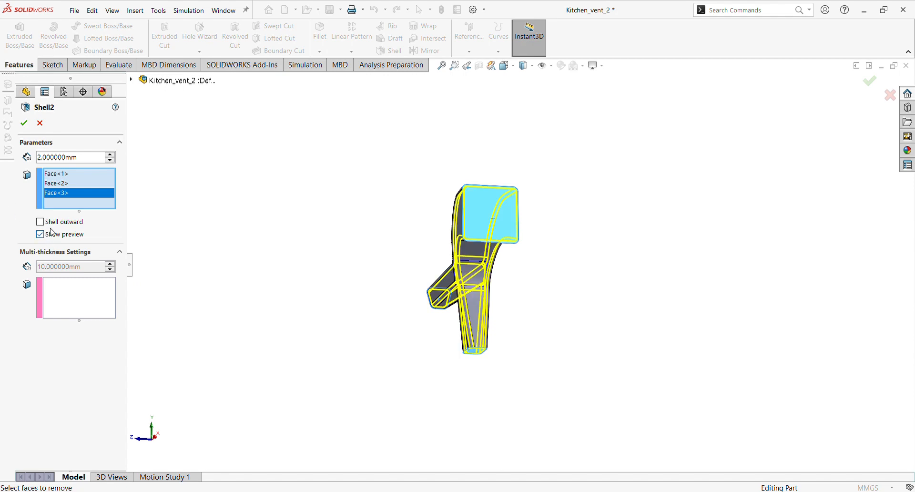
click(23, 124)
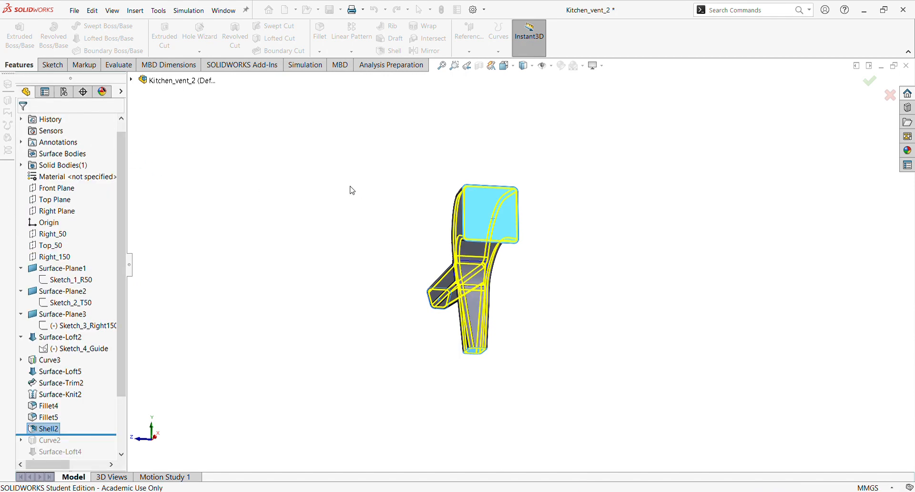
- Inspect the vent's hollow interior with a section view on the Front Plane, and turn the section view off
middle_drag(357, 195, 473, 248)
middle_drag(467, 250, 432, 211)
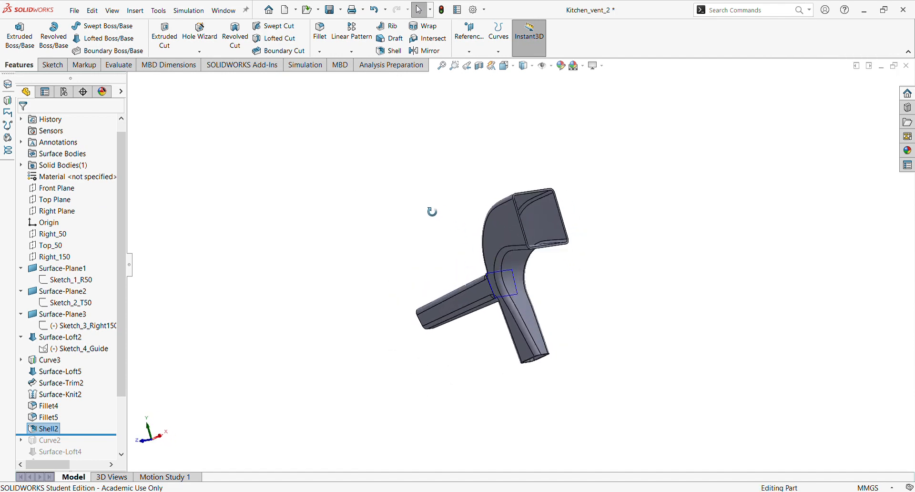
click(479, 66)
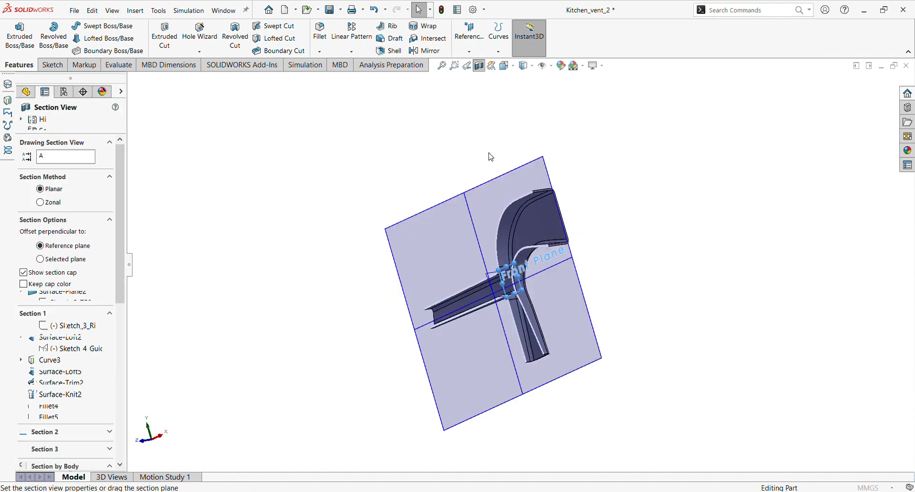
click(24, 123)
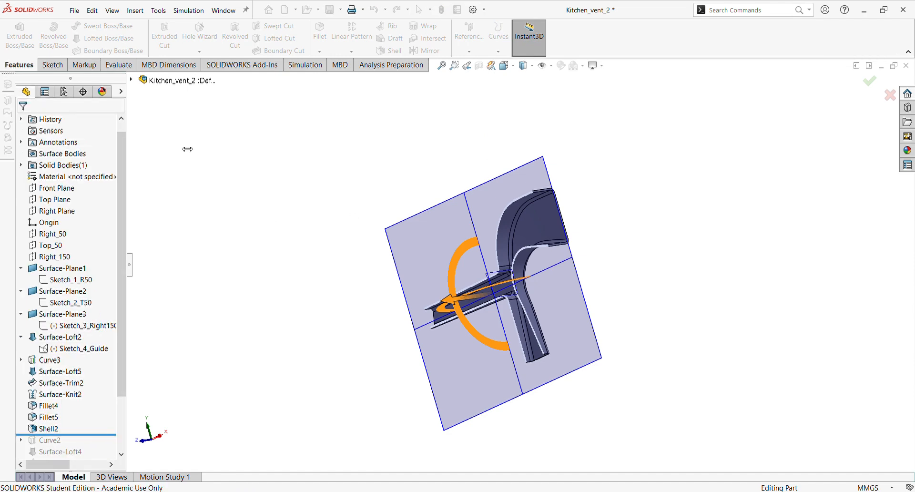
middle_drag(514, 285, 574, 321)
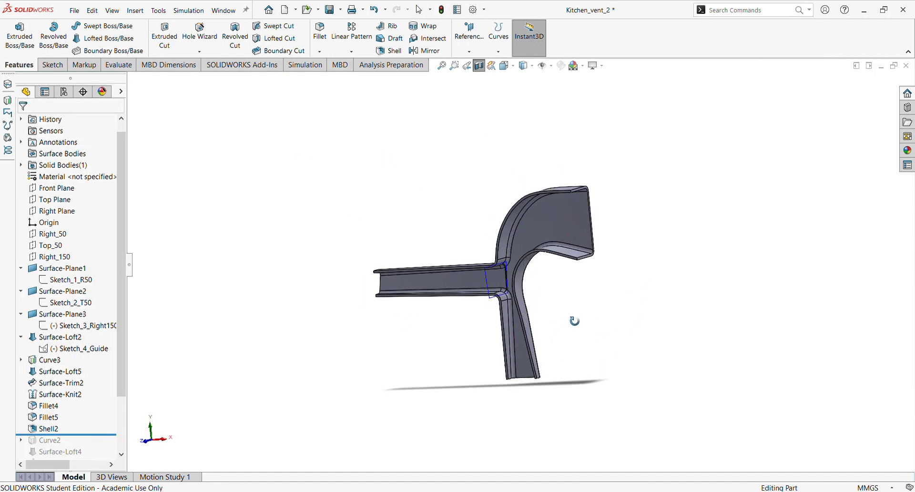
click(484, 65)
scroll(520, 230, up, 2)
middle_drag(519, 230, 535, 269)
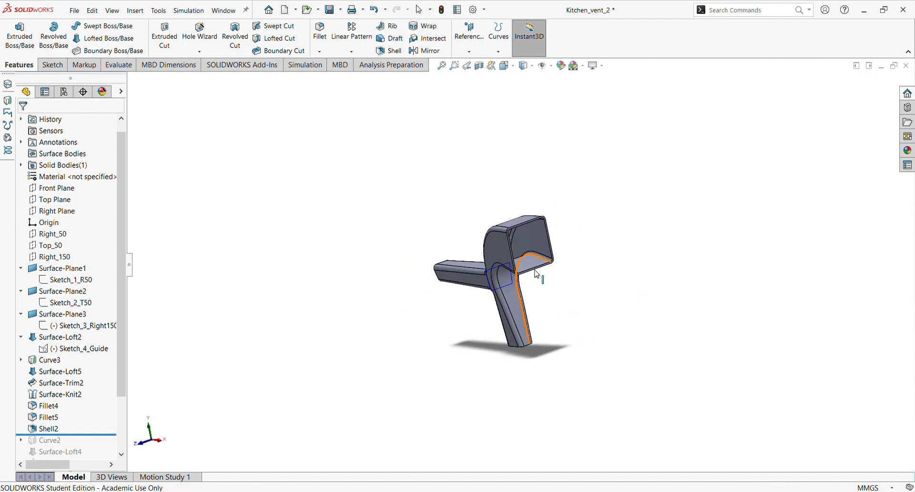